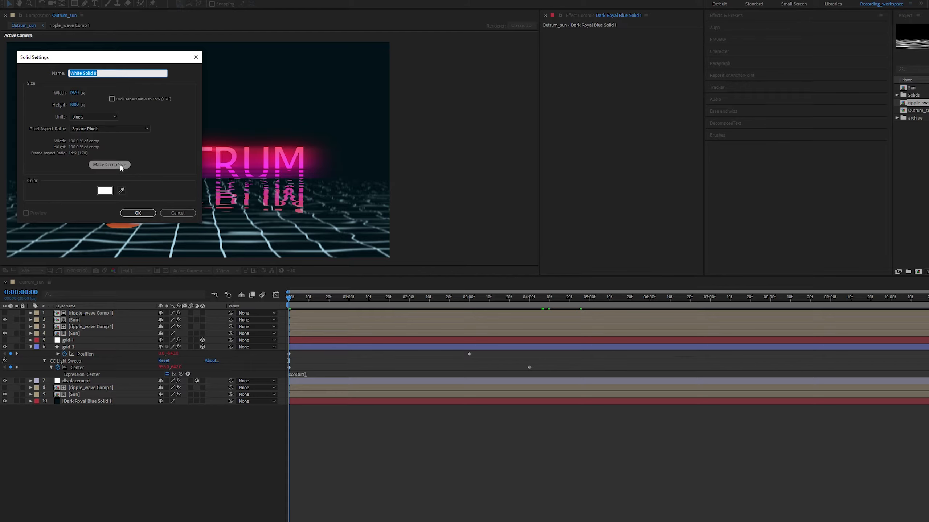
Create a white 1920 x 1080 solid and pre-compose it as Cloud_Fog, moving all attributes into the new composition.
left_click(138, 213)
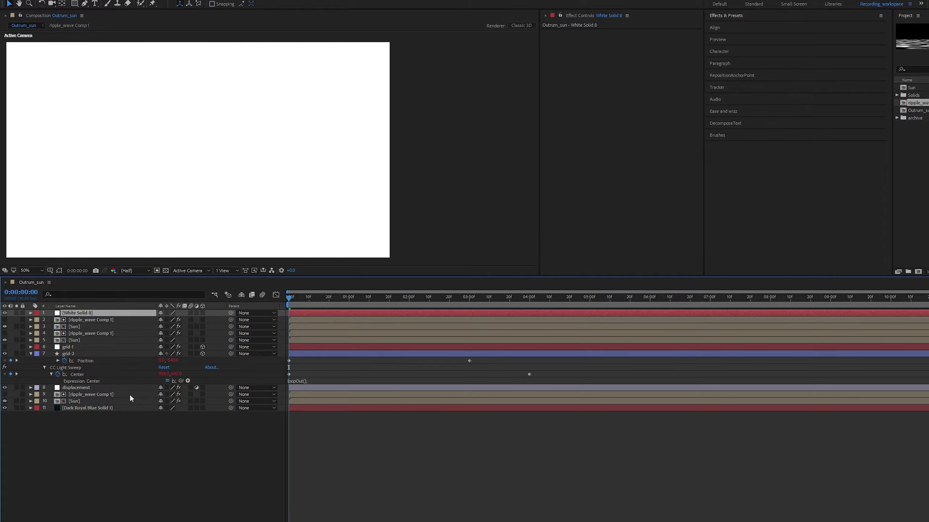
key("ctrl+shift+c")
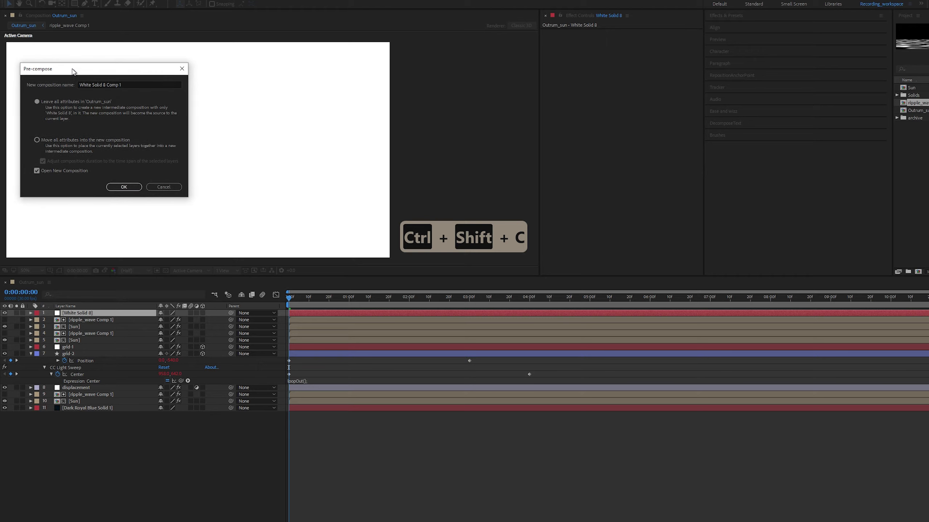
left_click(99, 145)
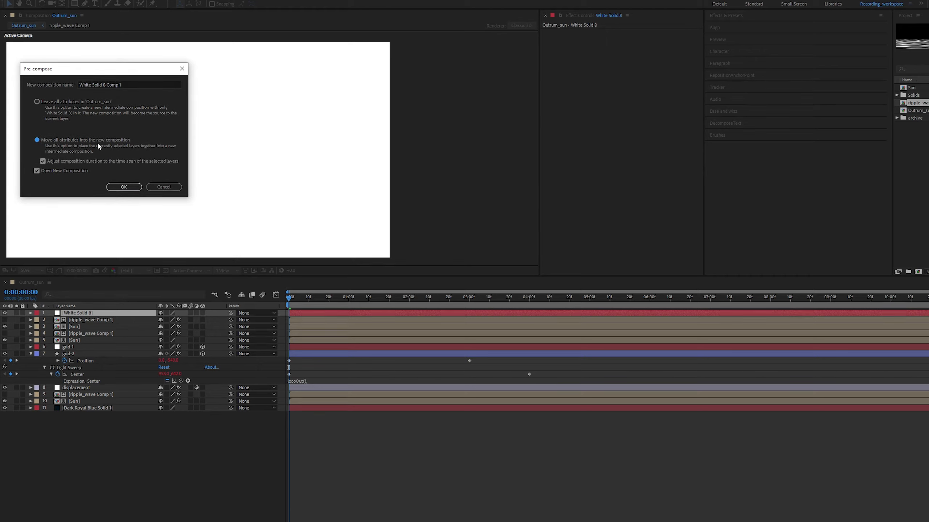
left_click(131, 85)
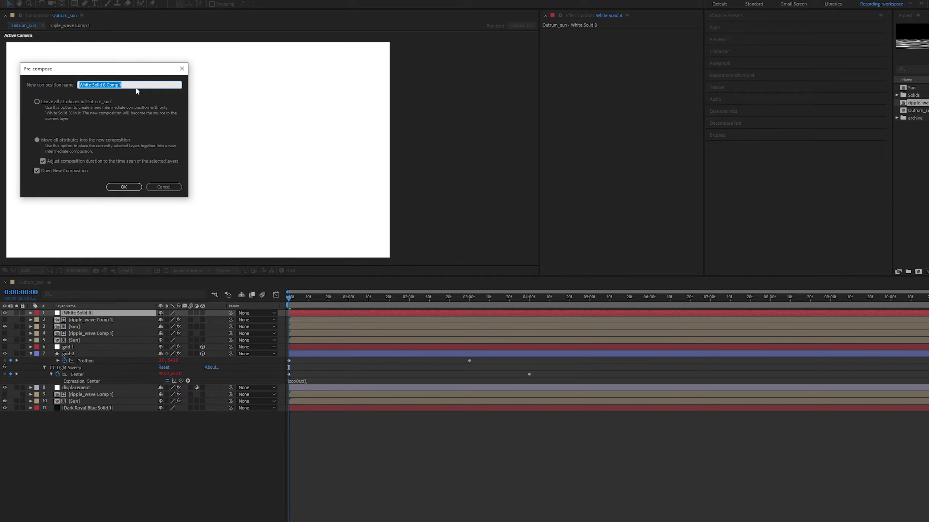
type("Cloud")
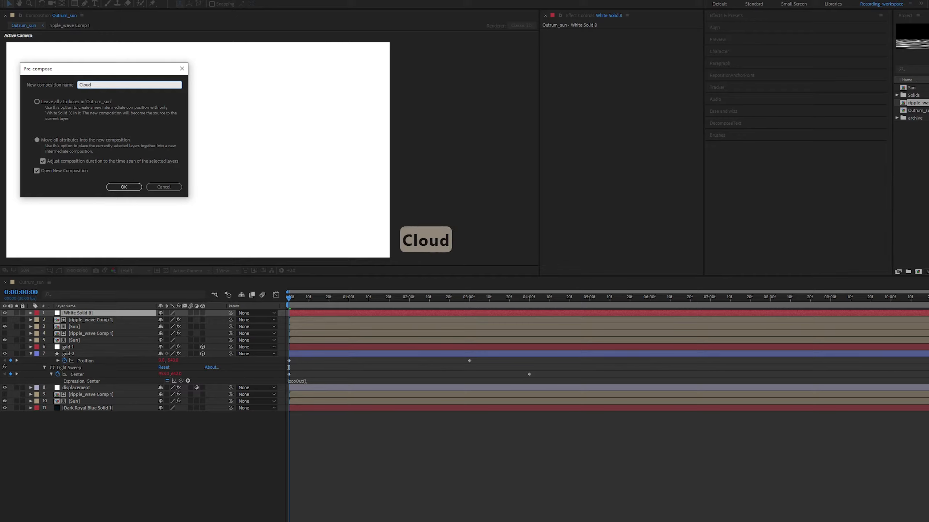
type("_Fog")
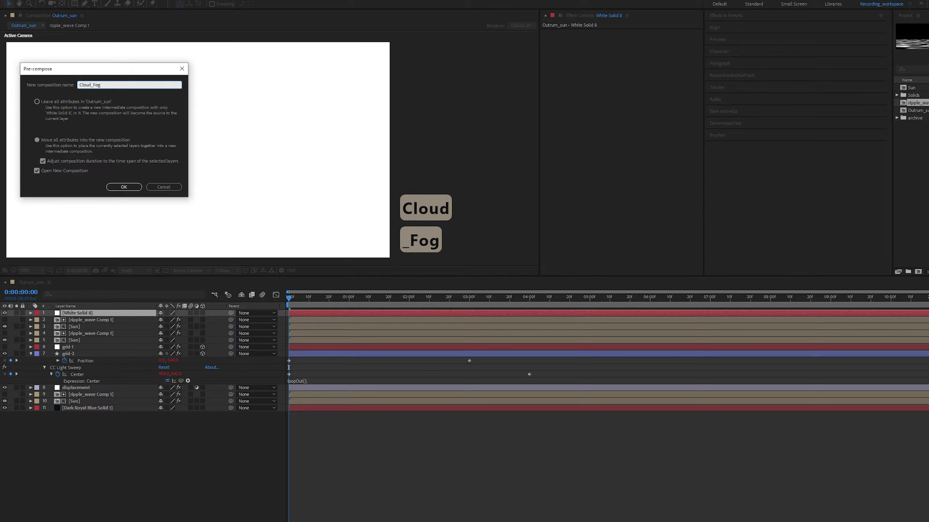
key("Return")
Find the Fractal Noise effect and apply it to the white solid in the Cloud_Fog composition.
key("ctrl+5")
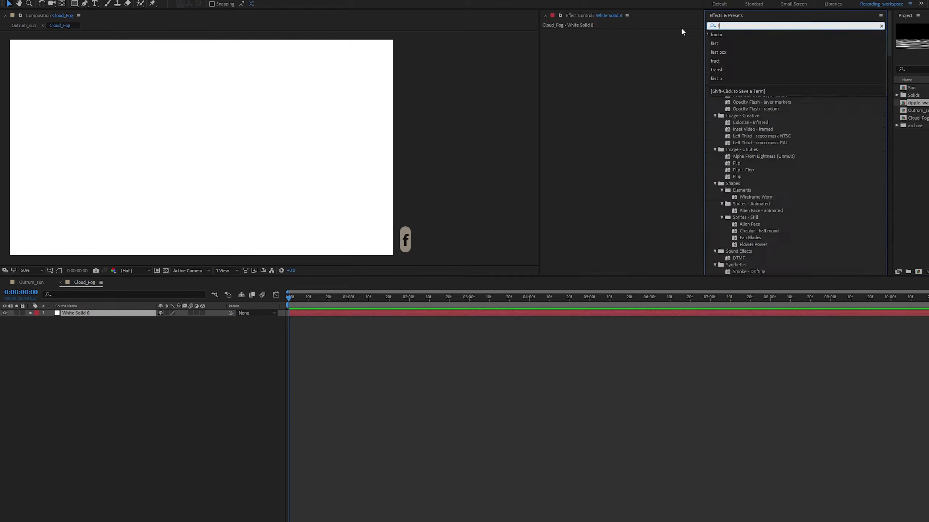
type("frt")
key("BackSpace")
key("BackSpace")
key("BackSpace")
type("fra")
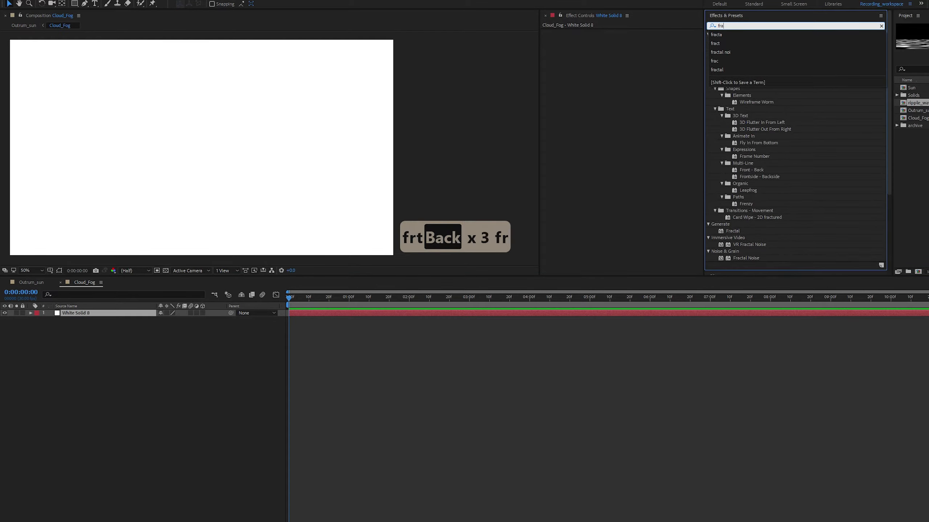
type("ct")
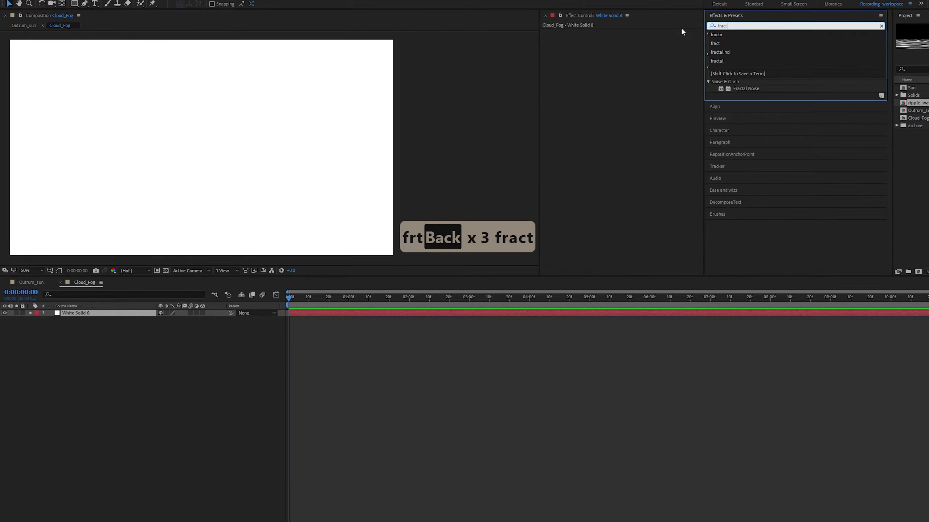
key("Down")
key("Right")
key("Right")
key("Right")
key("Right")
key("Right")
key("Tab")
key("Right")
key("Right")
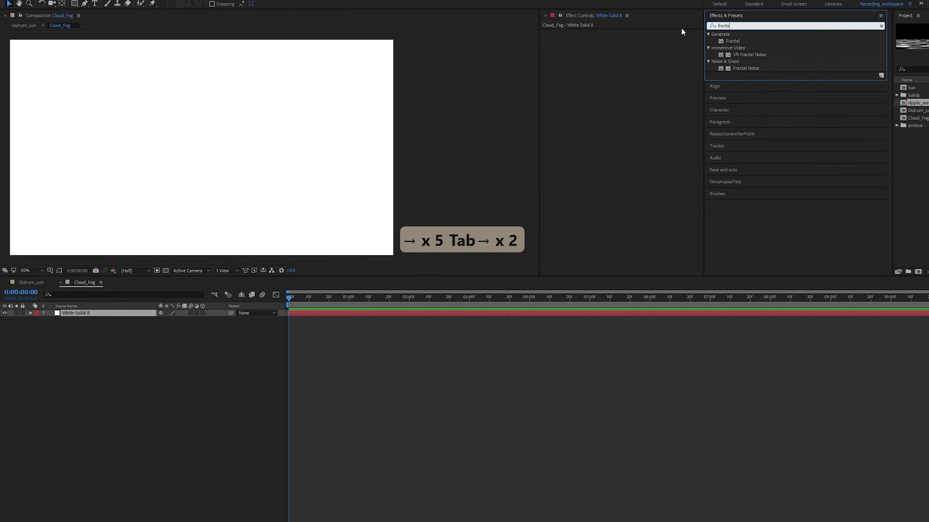
double_click(751, 68)
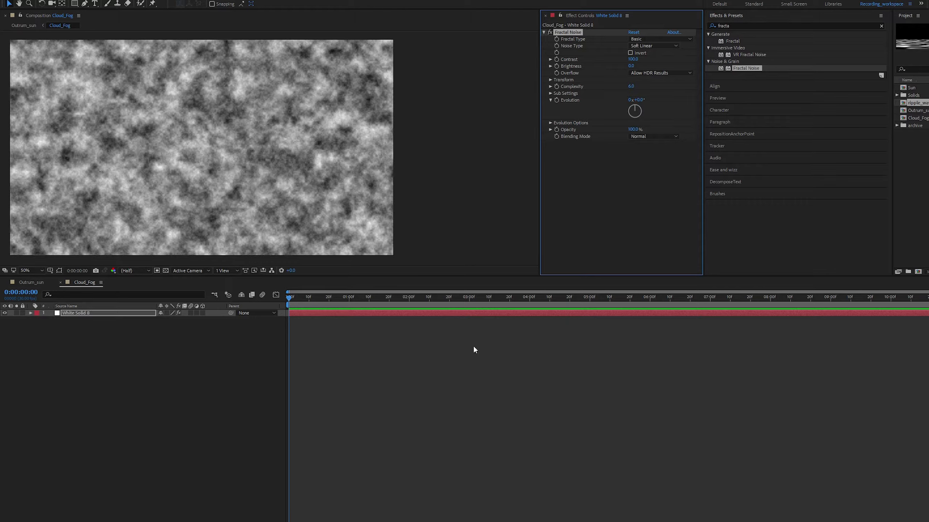
Set the Fractal Noise fractal type to Swirly and its noise type to Spline.
left_click(490, 312)
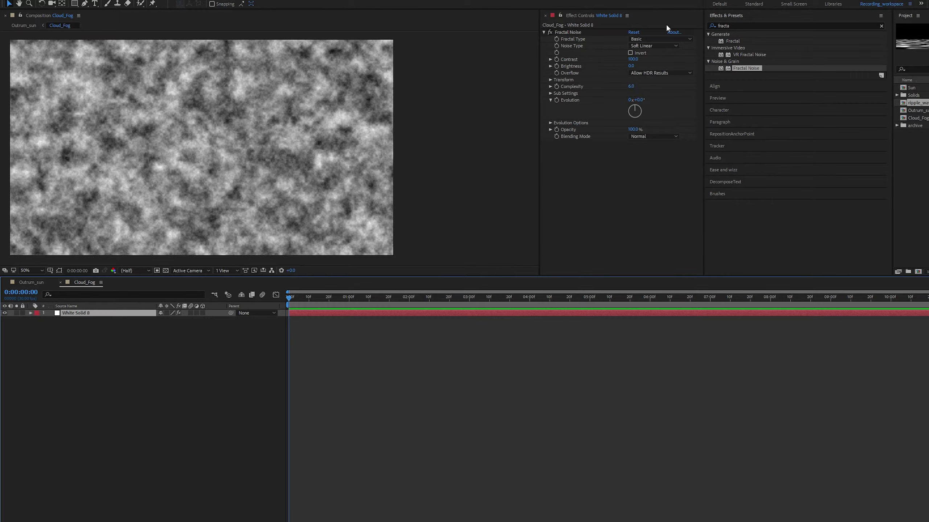
left_click(681, 38)
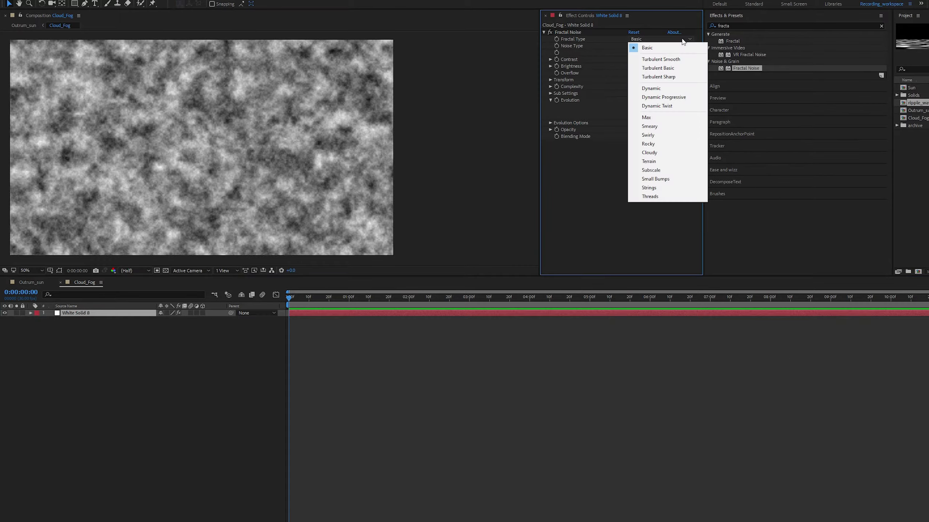
left_click(658, 135)
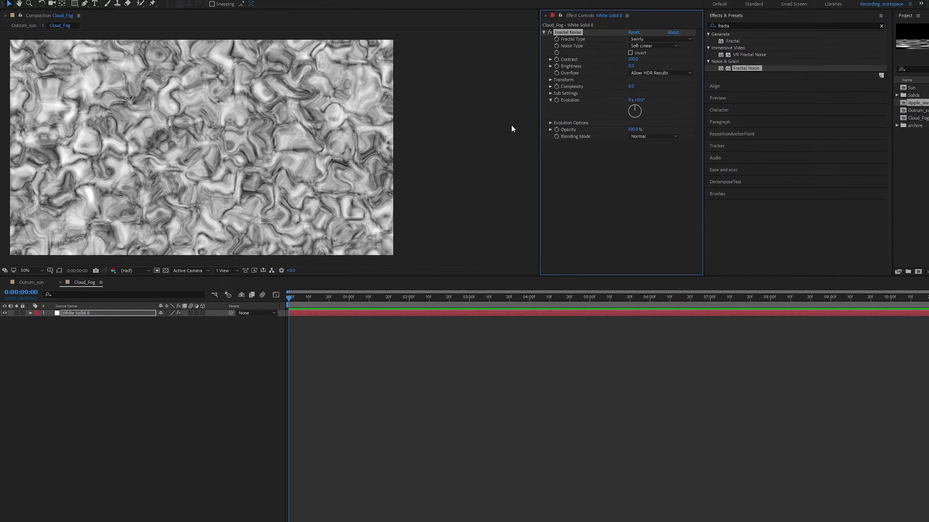
left_click(644, 47)
left_click(651, 80)
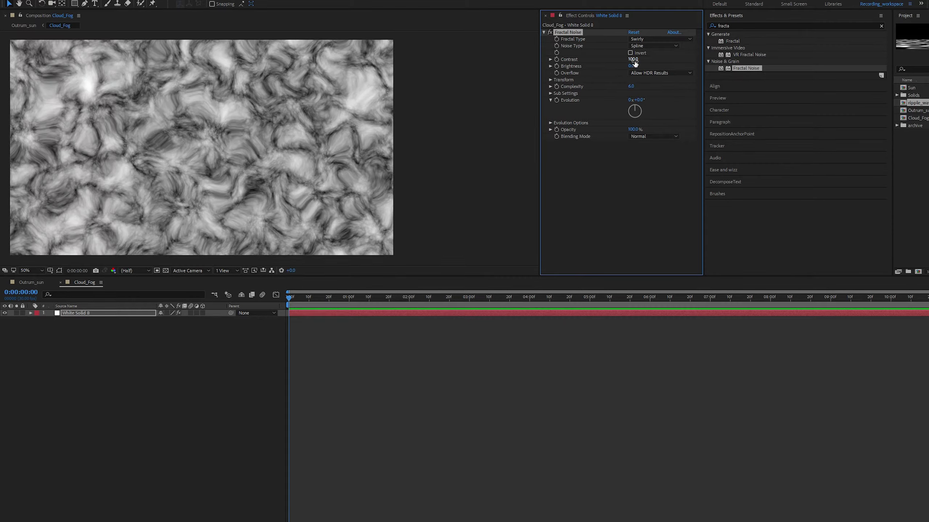
Set the Fractal Noise contrast to 116 and its brightness to -32.
left_click(550, 60)
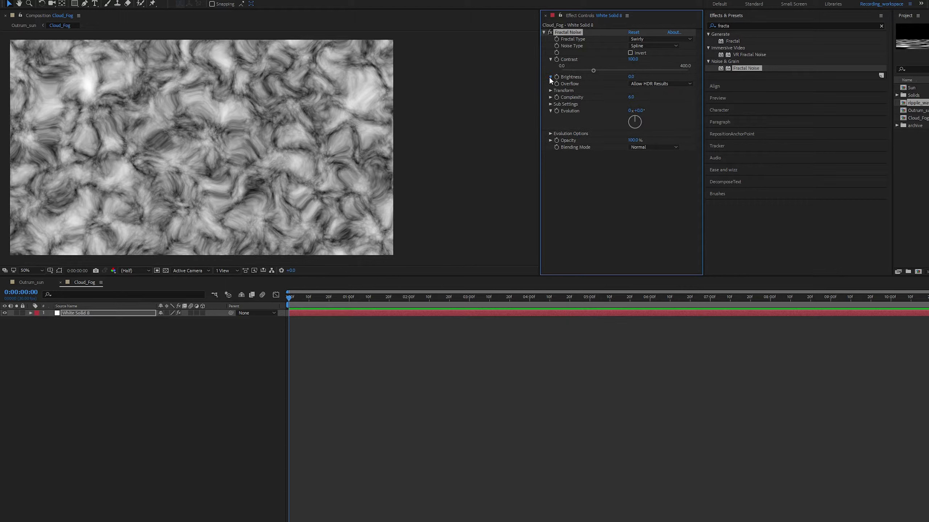
left_click(550, 76)
left_click(551, 101)
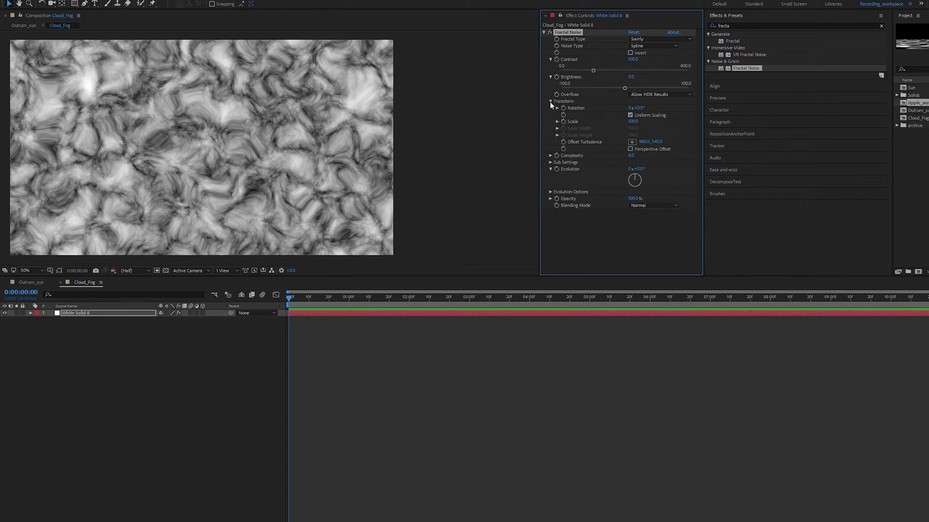
left_click(551, 156)
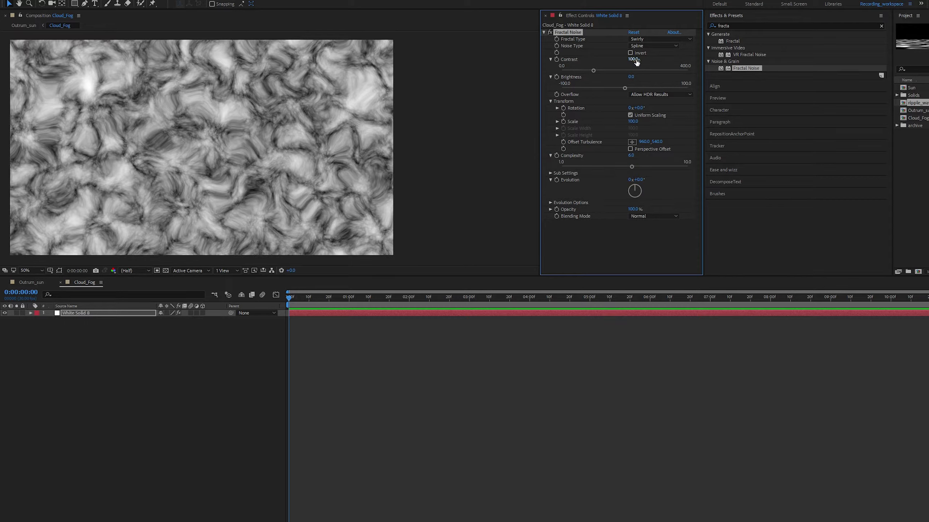
left_click_drag(636, 60, 644, 61)
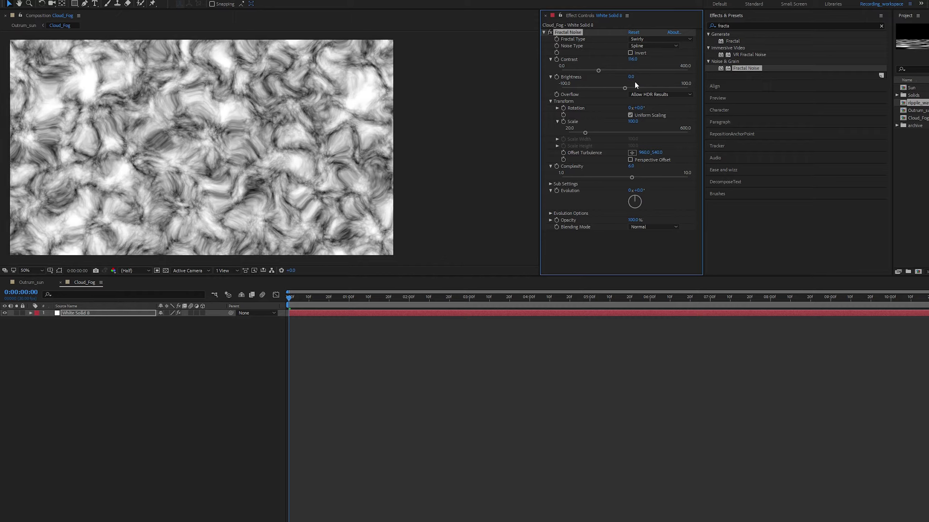
left_click_drag(631, 77, 621, 83)
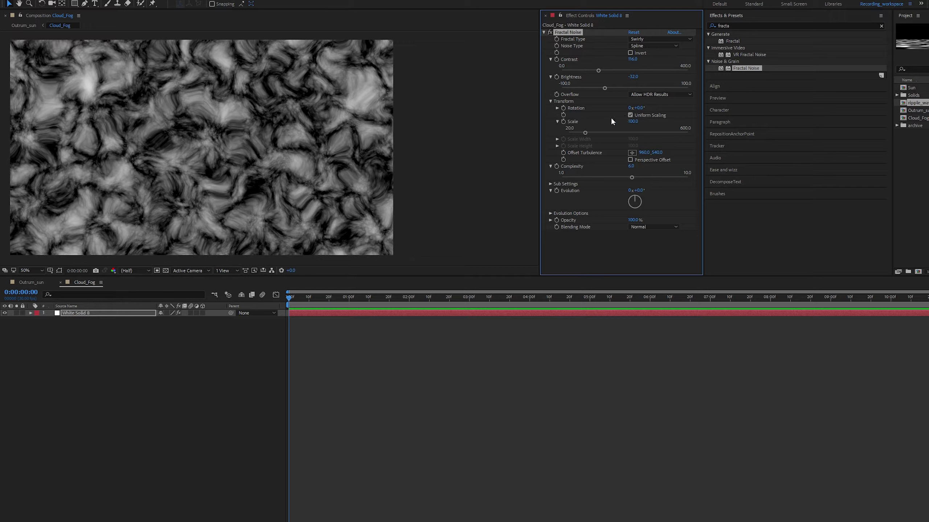
Set the noise rotation to 143° and the complexity to 11.2.
left_click_drag(643, 110, 684, 98)
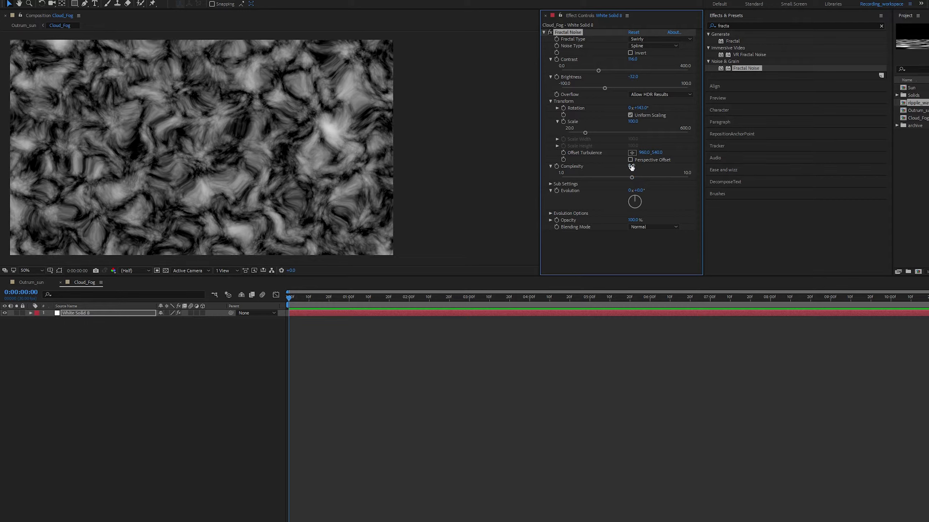
left_click_drag(627, 166, 840, 165)
In the noise sub settings, set the sub influence to 45.9% and the sub scaling to 46.7.
left_click(550, 183)
scroll(594, 161, "down", 1)
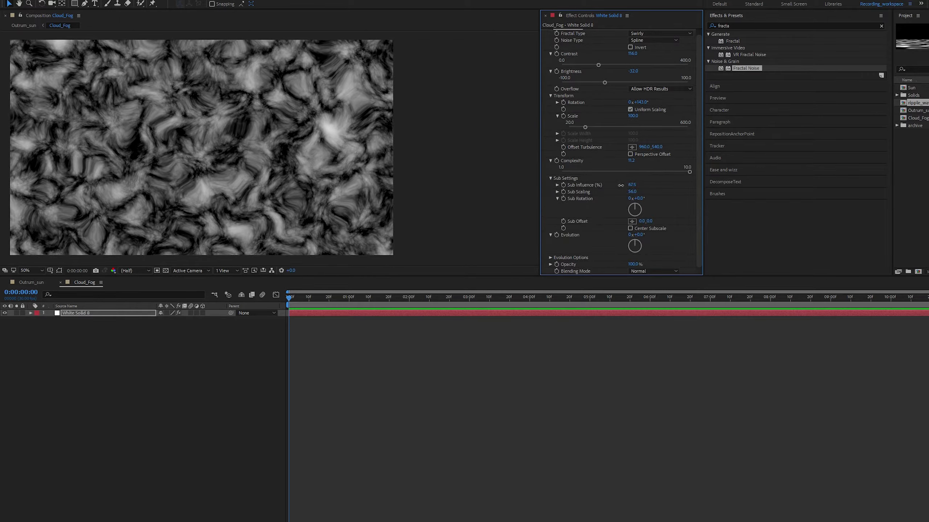
left_click_drag(621, 185, 546, 197)
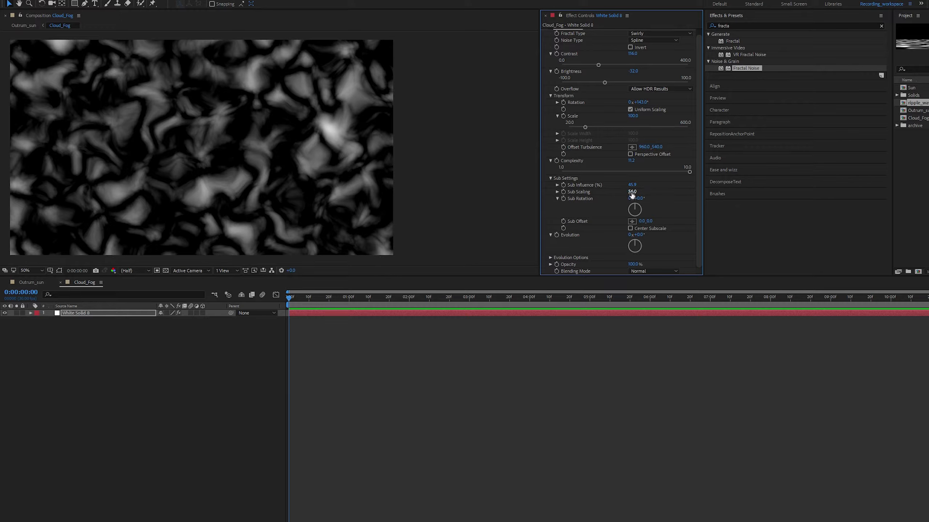
left_click_drag(632, 192, 602, 199)
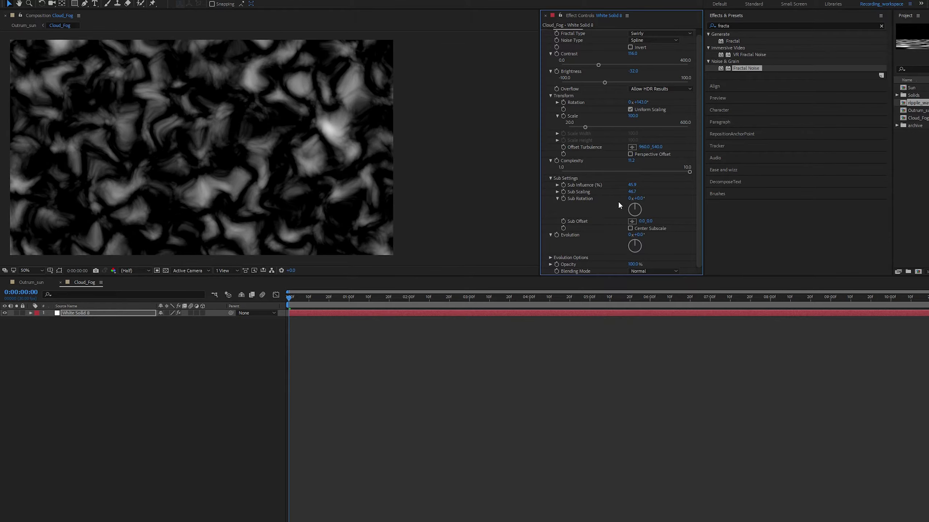
Turn off uniform scaling for the noise and stretch it to a scale width of 1230 and a scale height of about 650.
scroll(660, 216, "up", 1)
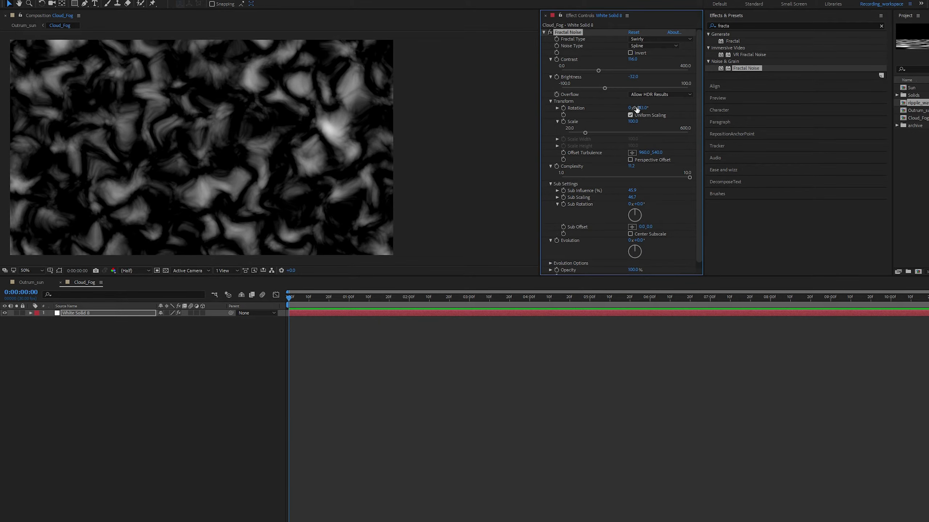
left_click(631, 115)
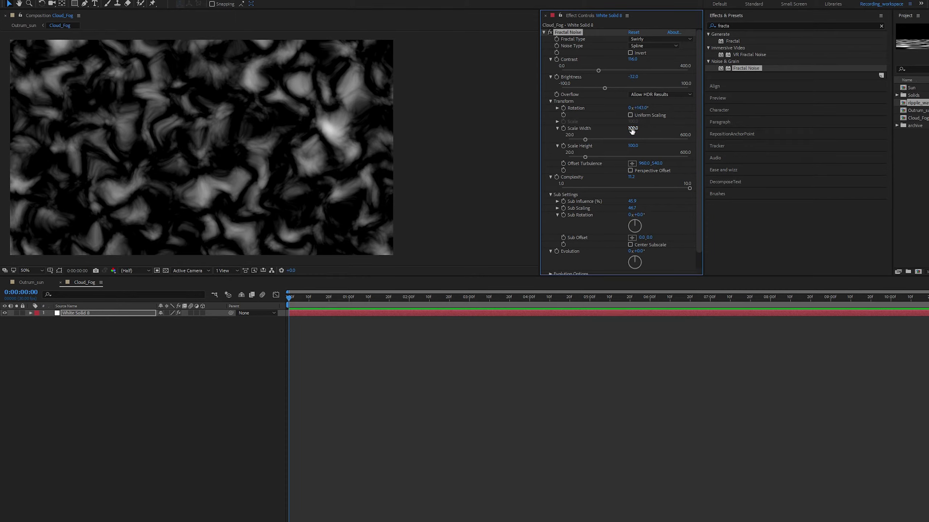
left_click_drag(632, 131, 776, 120)
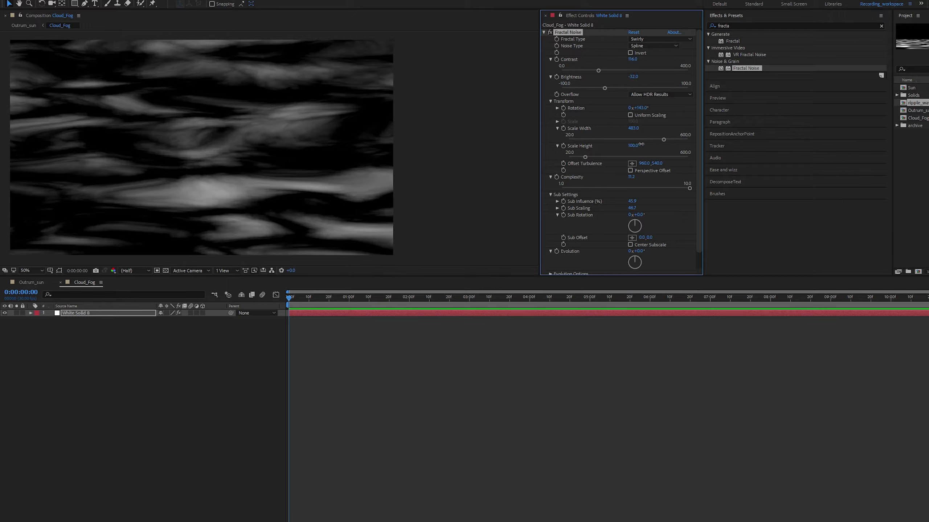
left_click_drag(643, 144, 751, 144)
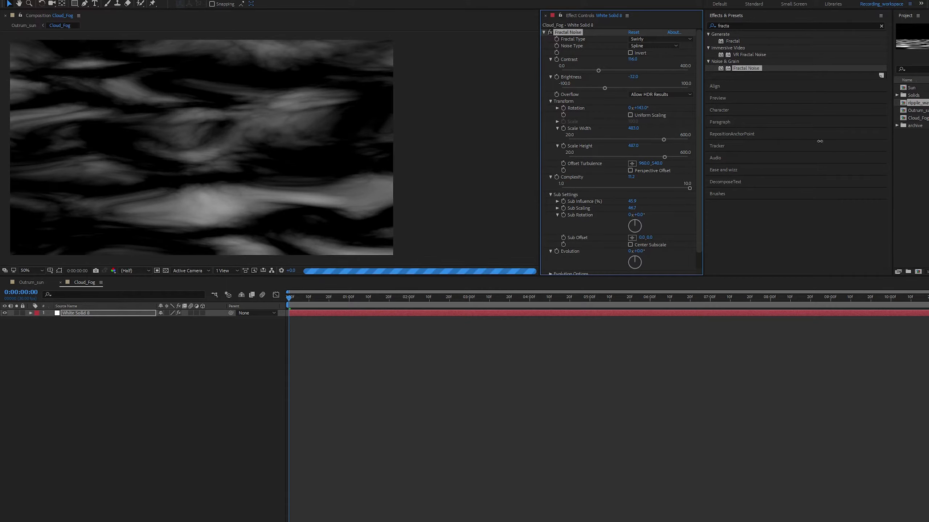
left_click_drag(819, 141, 825, 139)
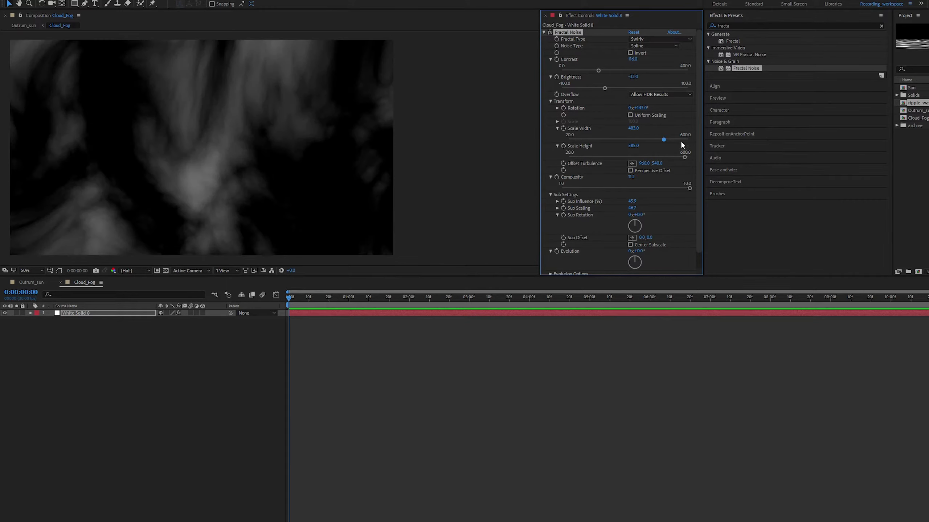
left_click_drag(633, 128, 854, 114)
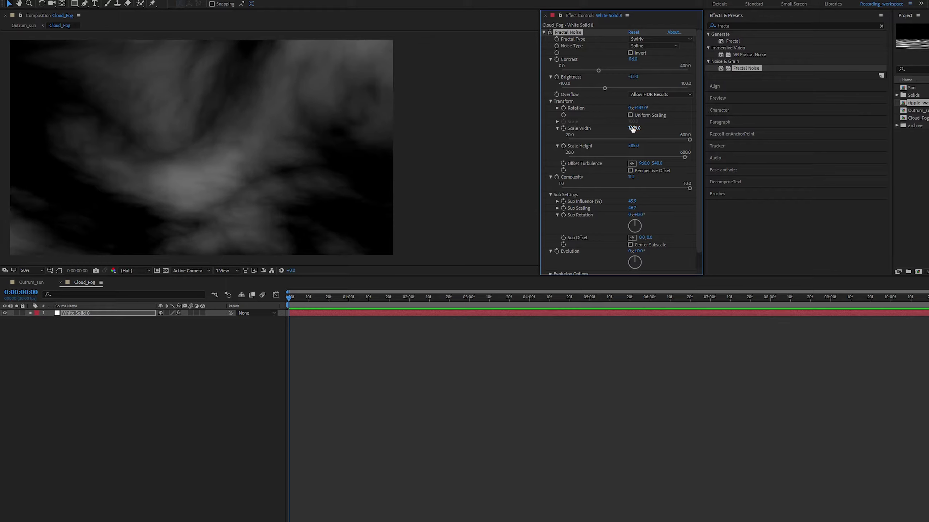
left_click_drag(632, 129, 689, 124)
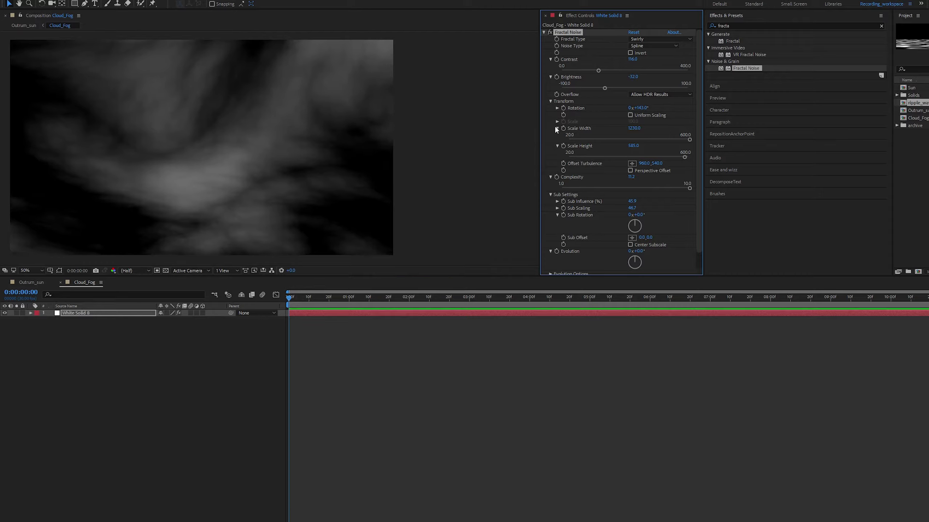
left_click_drag(633, 145, 657, 136)
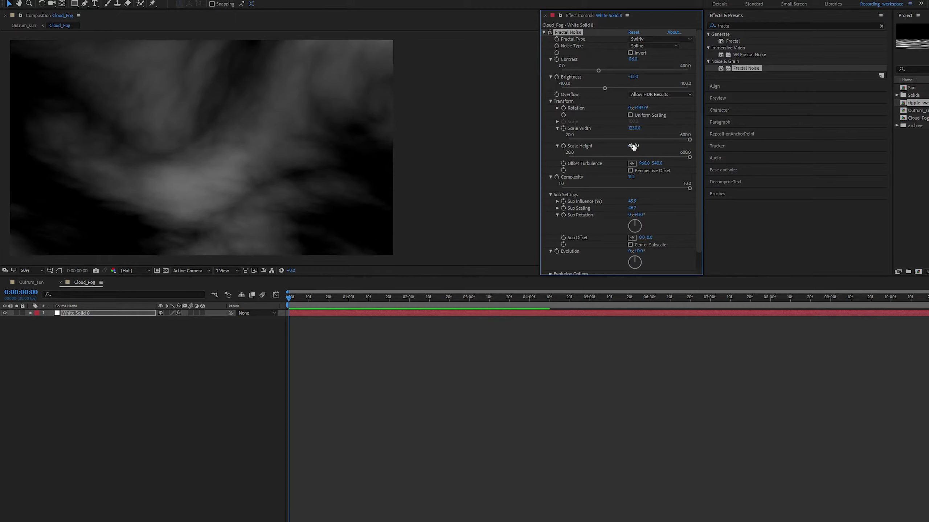
Turn on Cycle Evolution in the evolution options of the White Solid 8 layer's Fractal Noise.
left_click(126, 321)
left_click(116, 314)
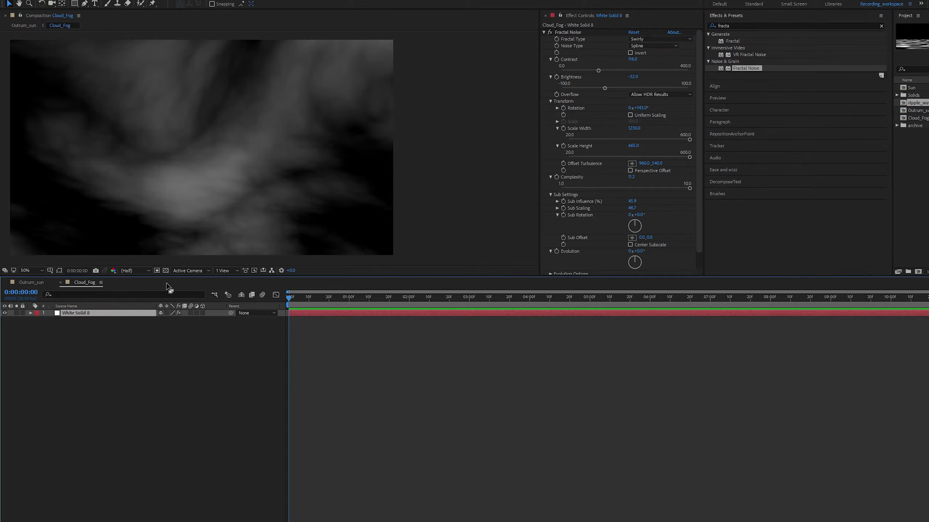
scroll(665, 179, "down", 1)
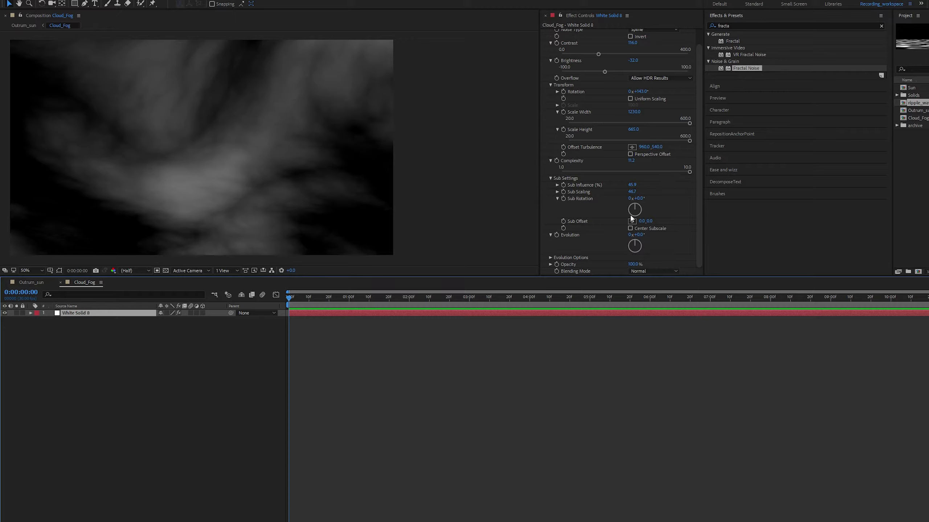
left_click(551, 257)
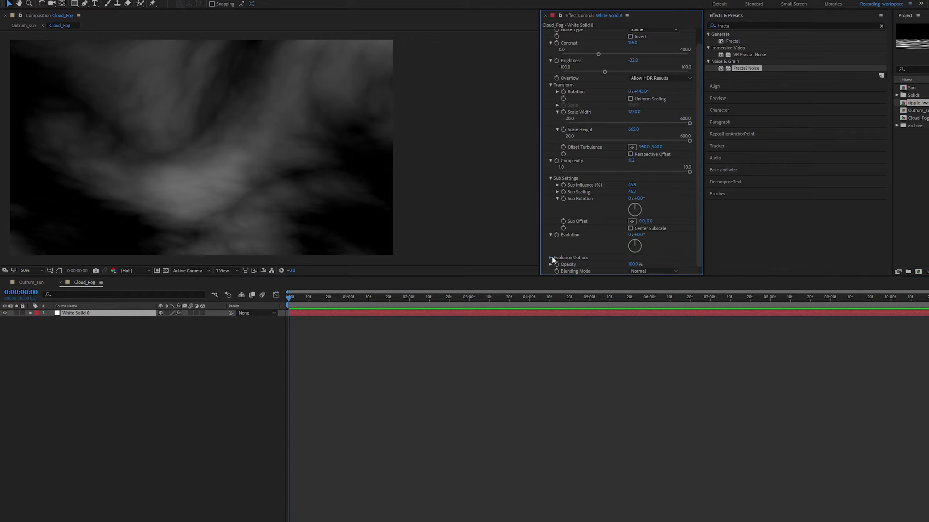
scroll(620, 205, "up", 1)
scroll(658, 219, "down", 2)
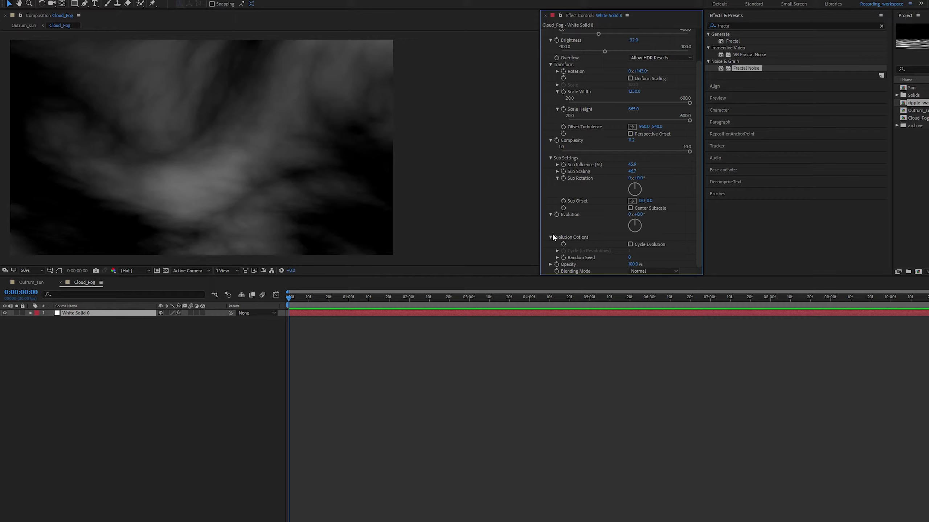
left_click(630, 244)
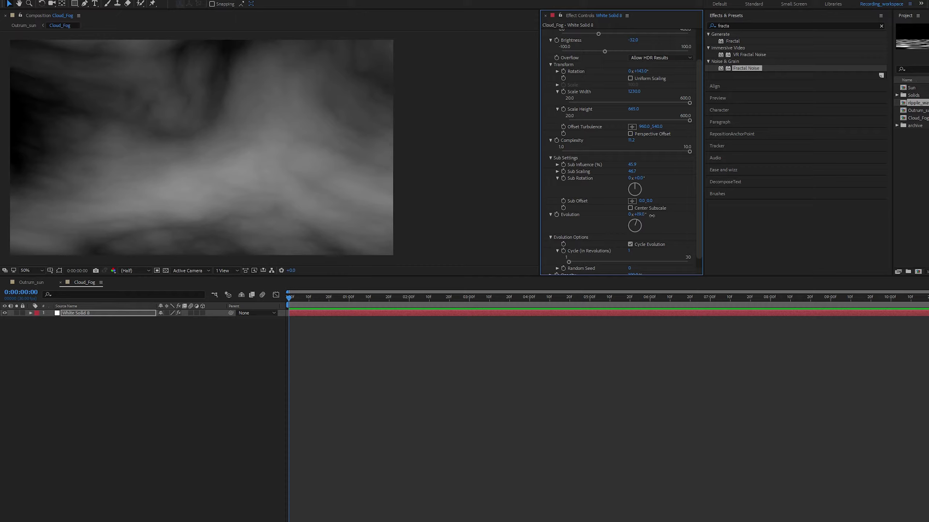
Try out how the noise changes with different evolution angles and return the evolution to 0.
left_click_drag(638, 215, 801, 233)
left_click(629, 215)
type("0")
key("Return")
left_click(857, 354)
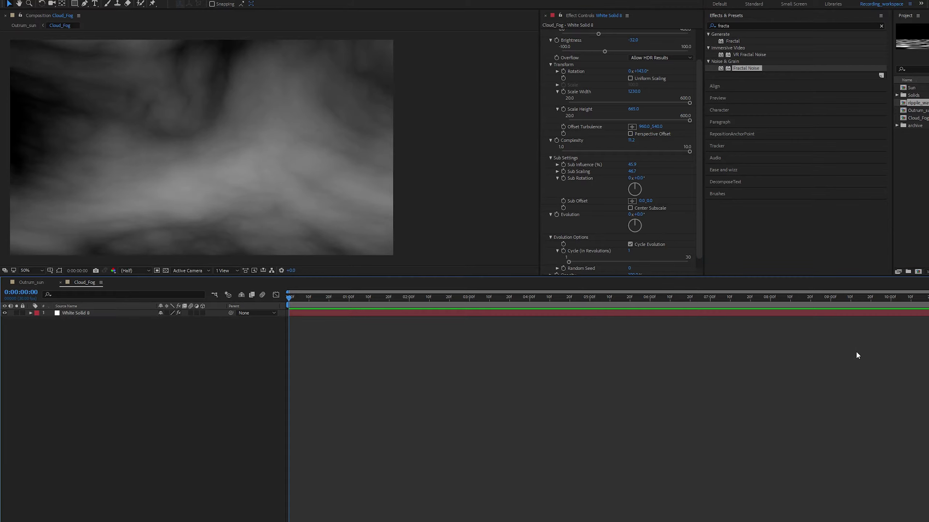
Add an Evolution keyframe at the start of the noise layer and reveal its animated properties in the timeline.
scroll(672, 219, "down", 1)
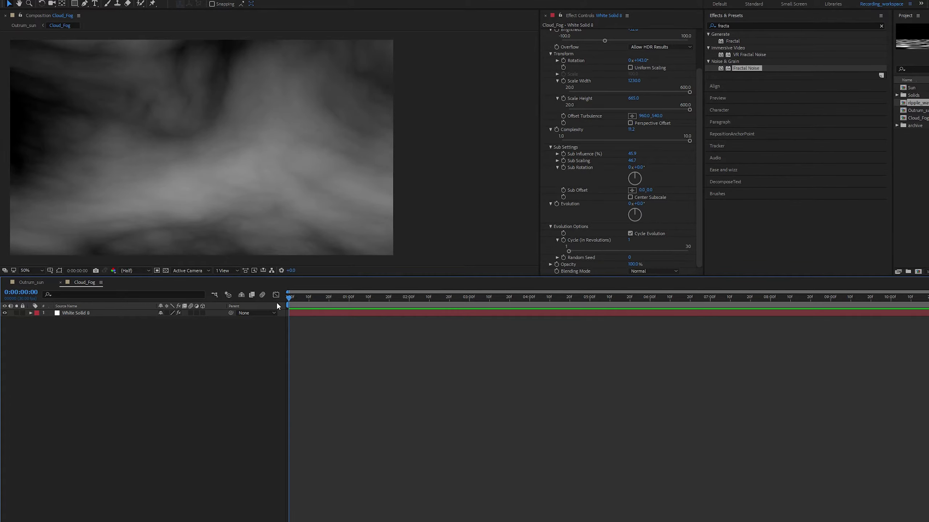
left_click(286, 313)
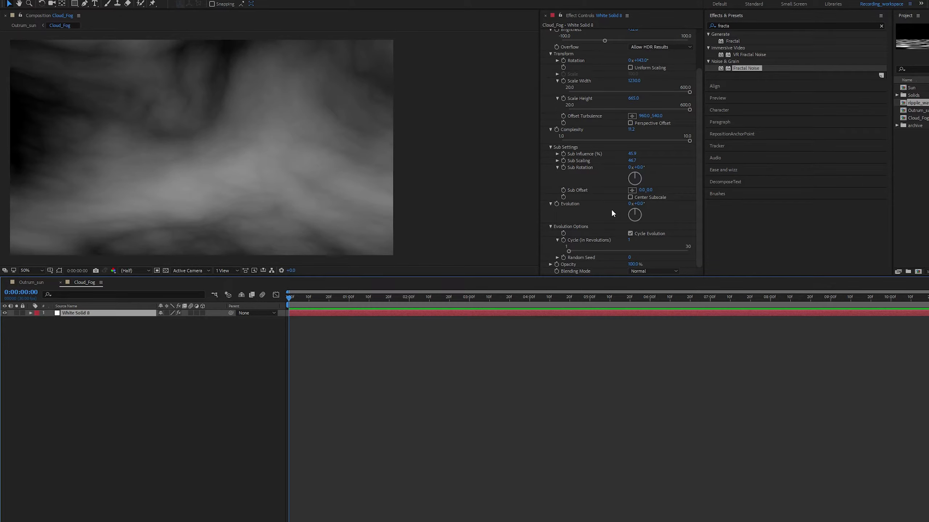
left_click(557, 204)
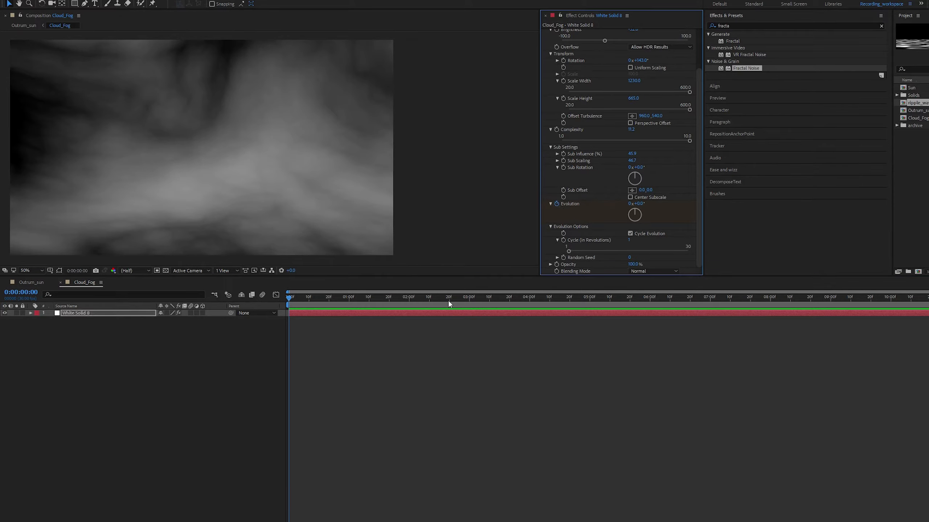
left_click(324, 312)
key("u")
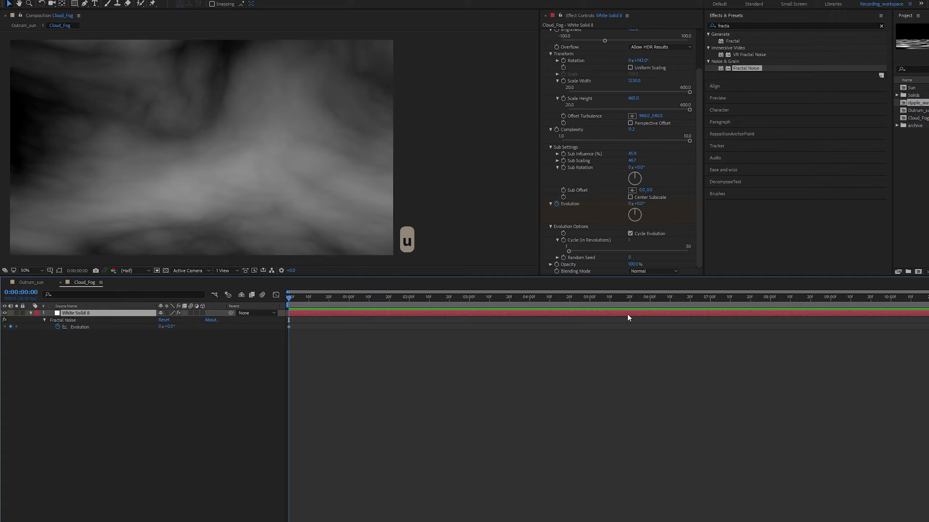
Set the Cloud_Fog composition duration to 0:00:30:00 and extend the noise layer to the composition's end.
left_click(638, 399)
key("ctrl+k")
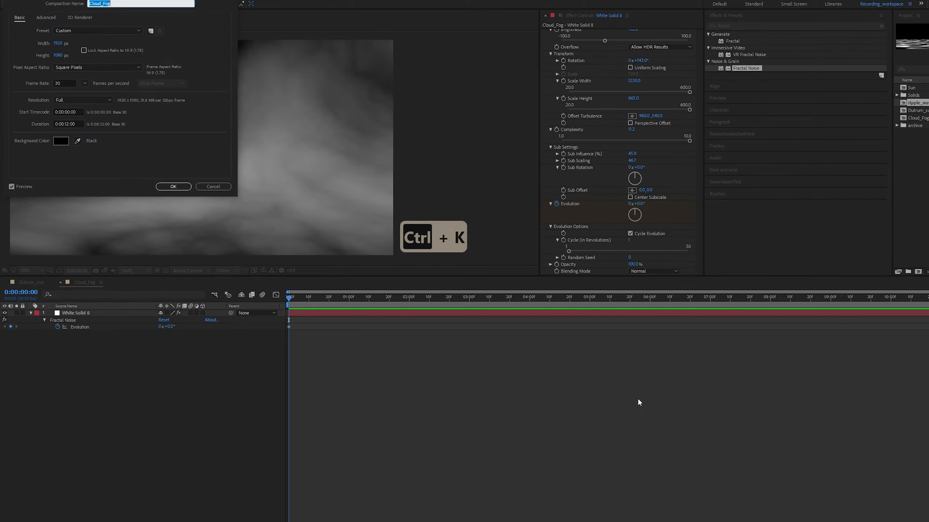
left_click(71, 123)
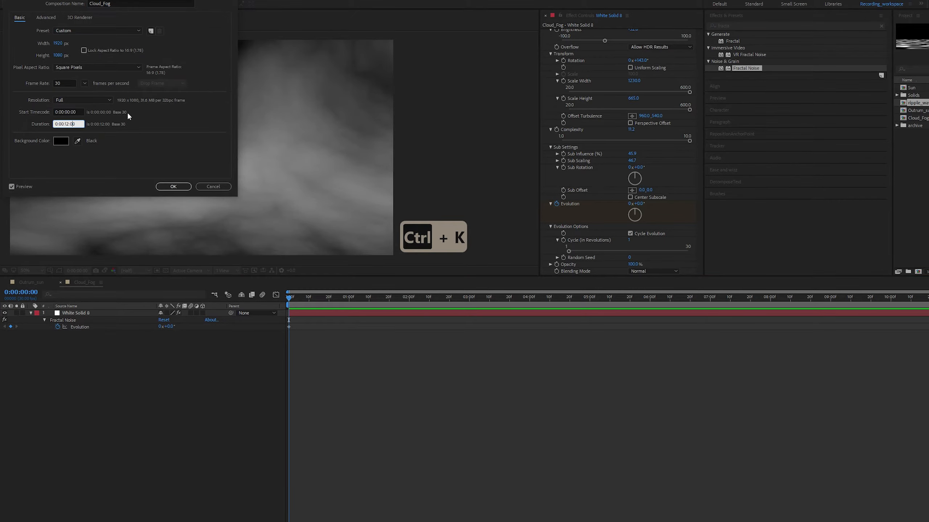
key("Left")
key("Left")
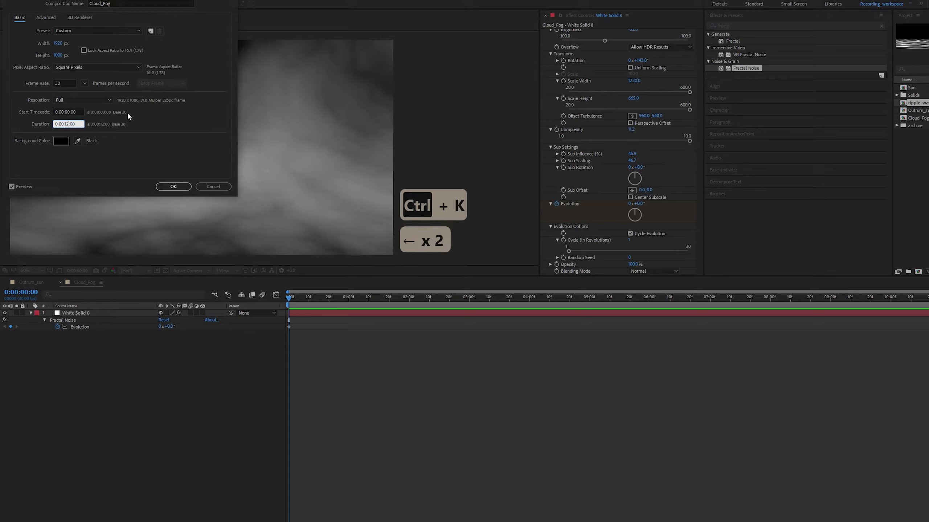
key("BackSpace")
key("BackSpace")
type("30")
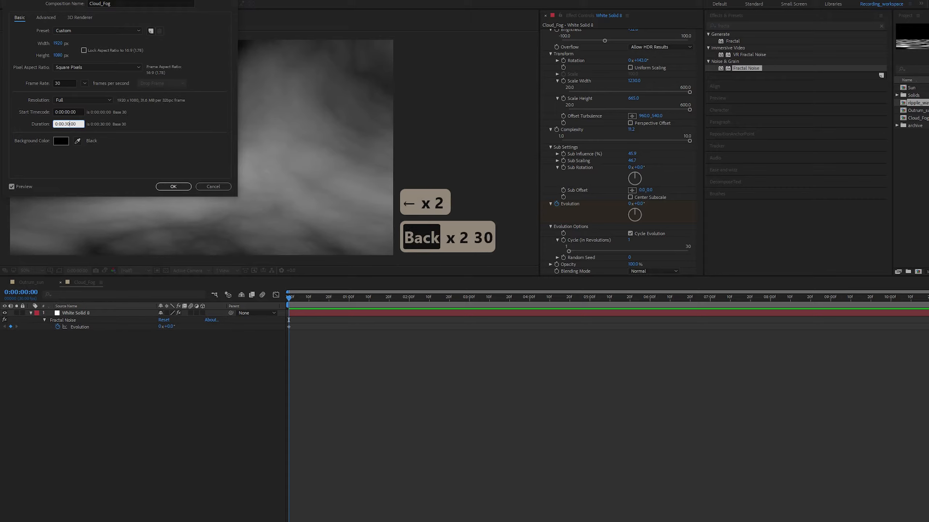
key("Return")
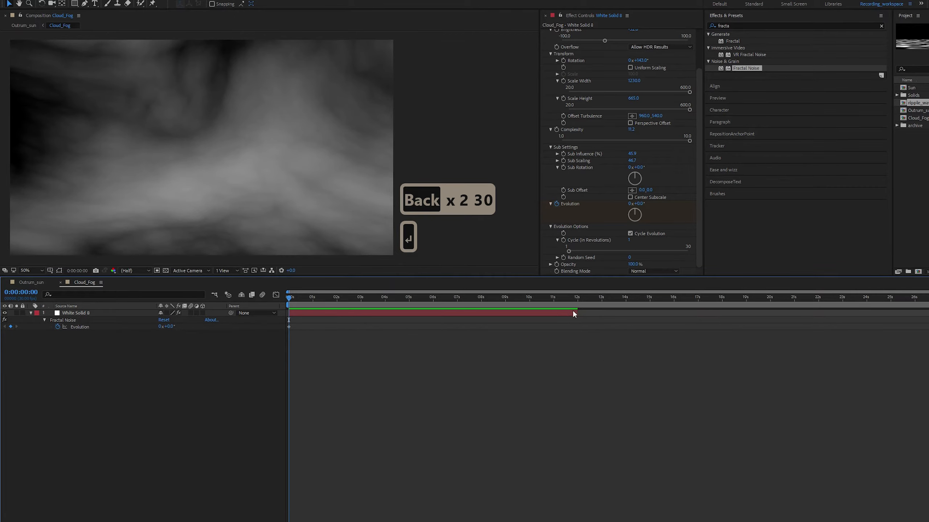
left_click_drag(572, 310, 925, 311)
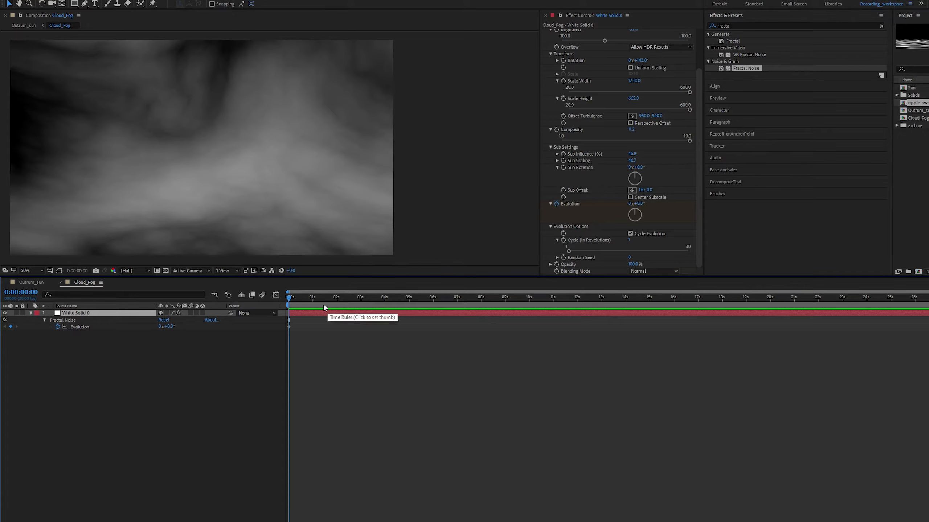
Keyframe the Evolution at 0:00:12:00 to one full revolution.
left_click(577, 297)
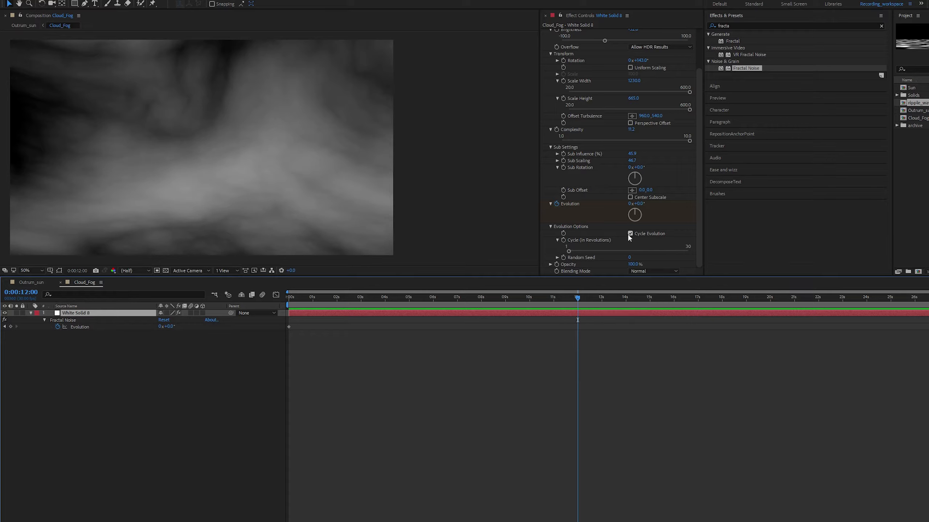
left_click(629, 204)
type("1")
key("Return")
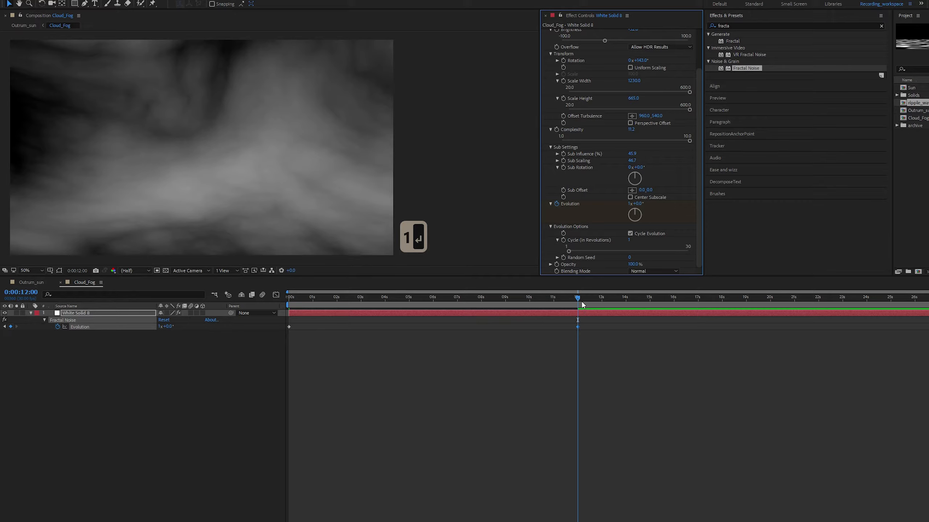
Give the Evolution property the expression loopOut(); so its keyframes repeat.
left_click(57, 327, "alt")
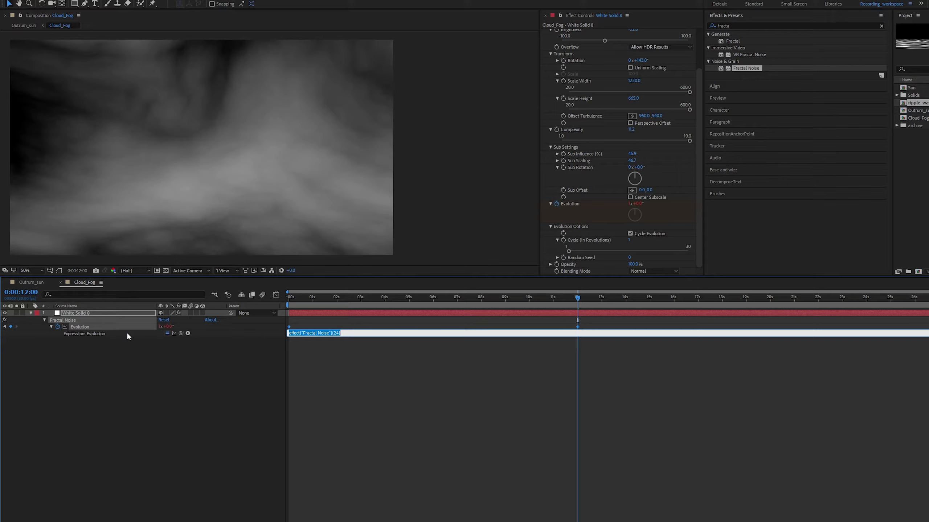
type("loopOut")
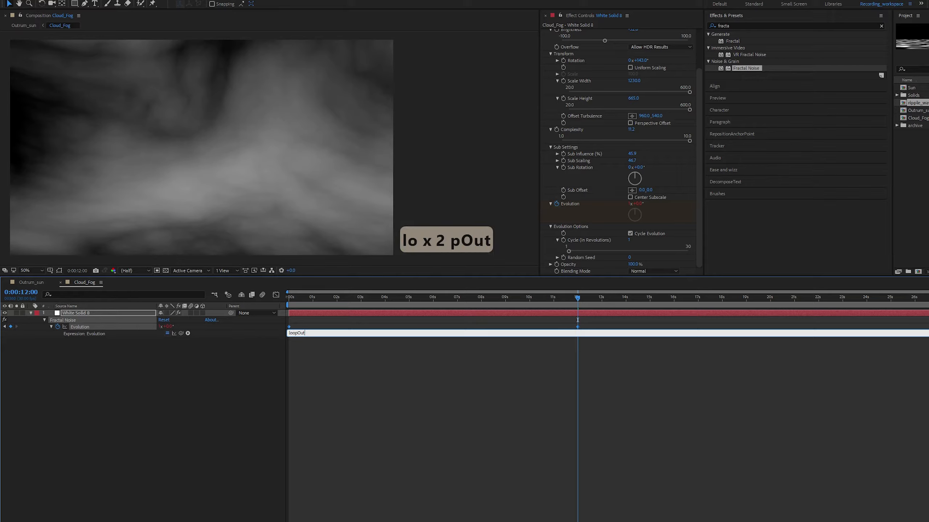
type("();")
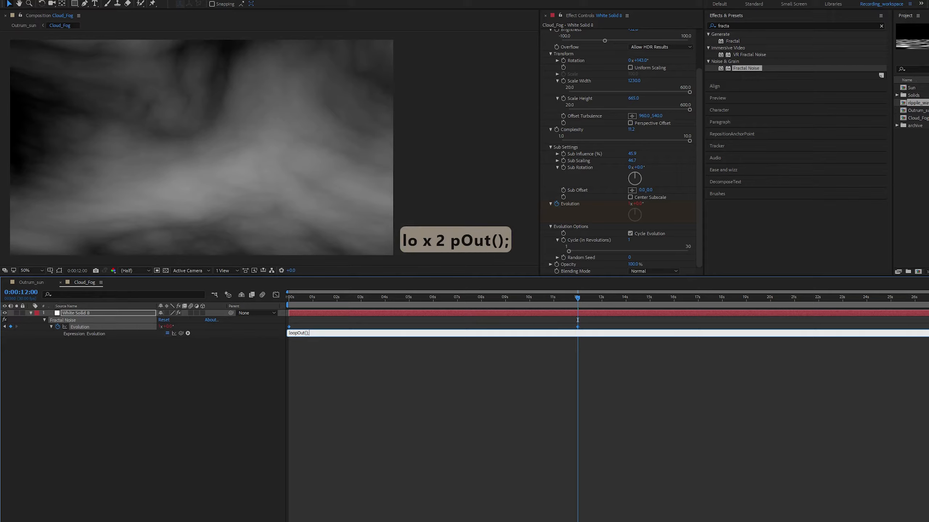
key("KP_Enter")
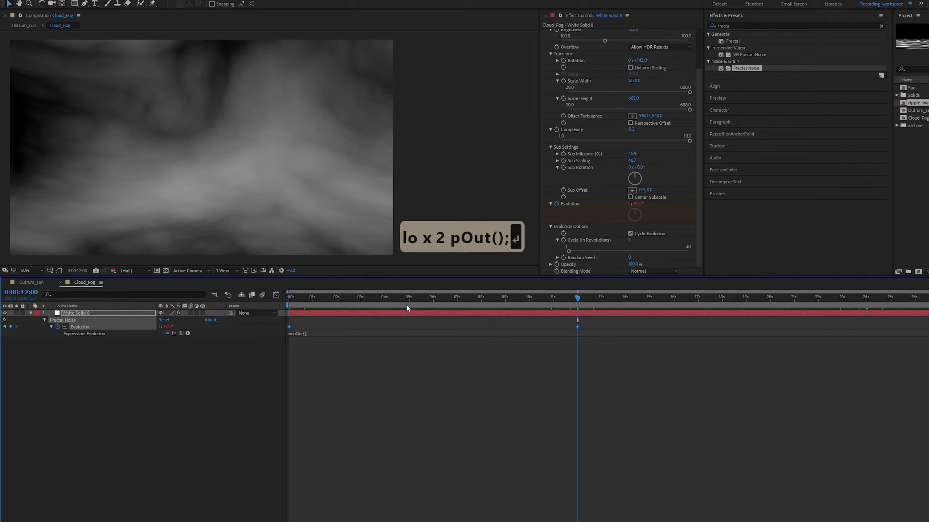
Check the loop point just after 12 seconds and play the fog animation from the start.
left_click_drag(407, 303, 590, 327)
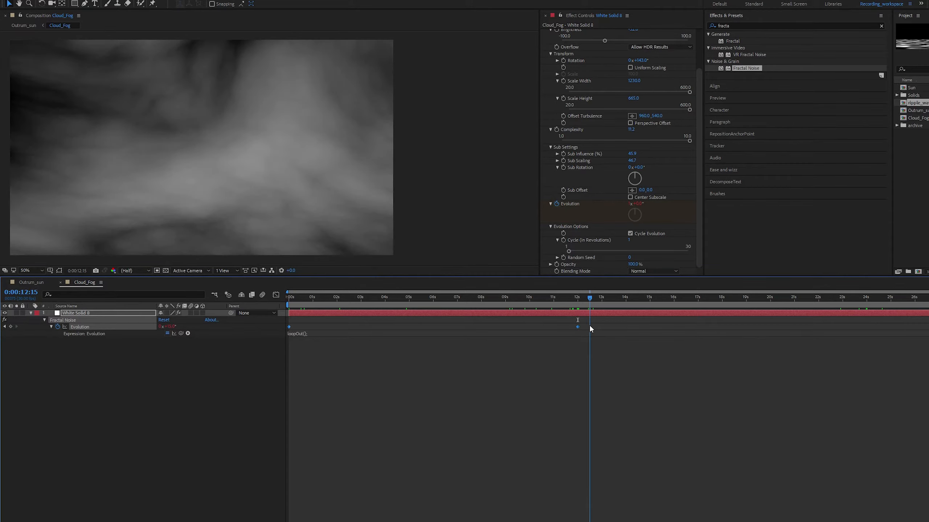
left_click(584, 304)
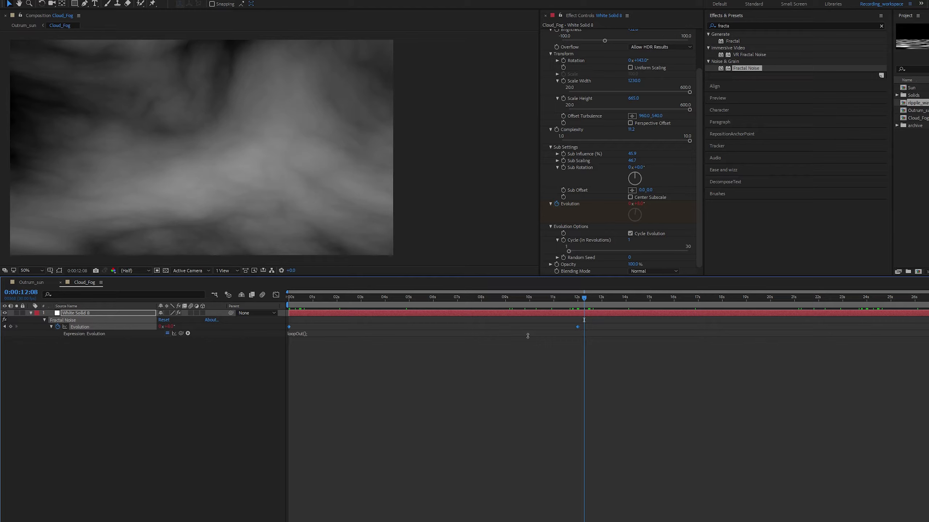
left_click_drag(304, 298, 277, 300)
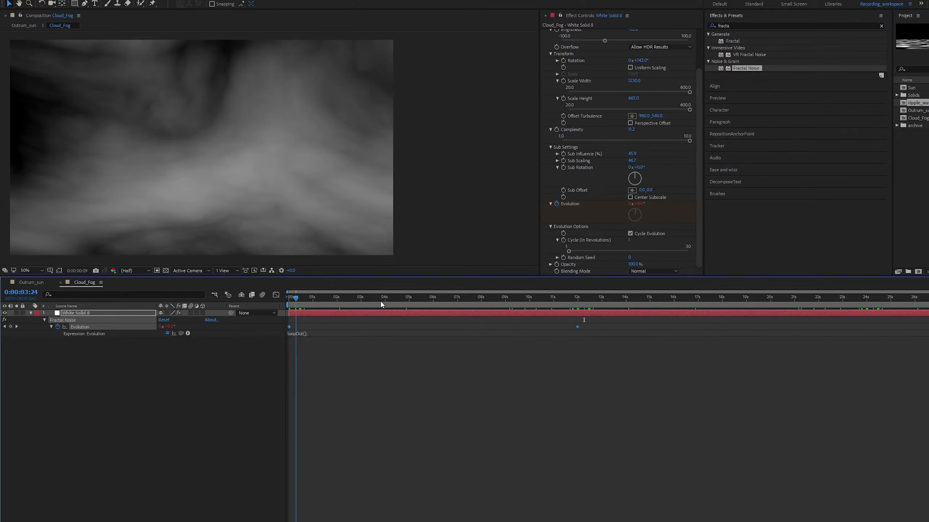
key("space")
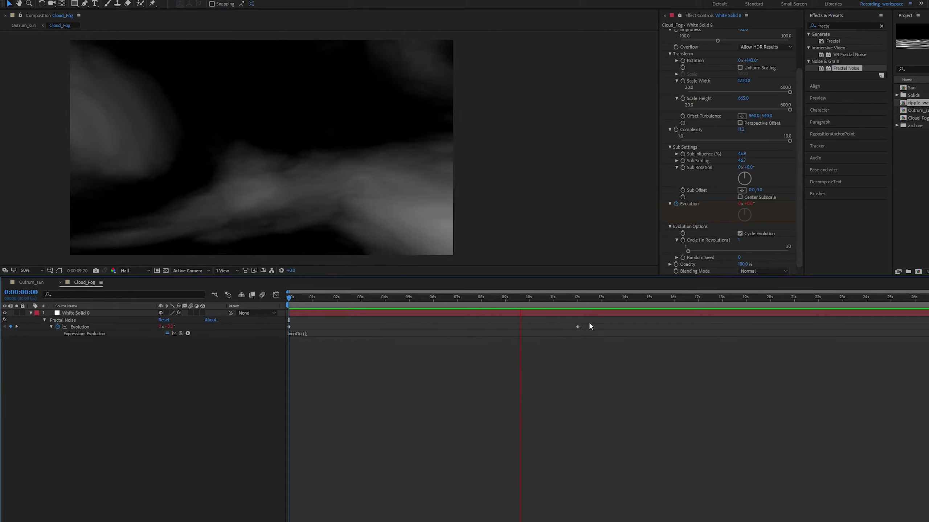
Move the second Evolution keyframe out to the far end of the timeline to slow the noise down.
left_click_drag(577, 327, 506, 327)
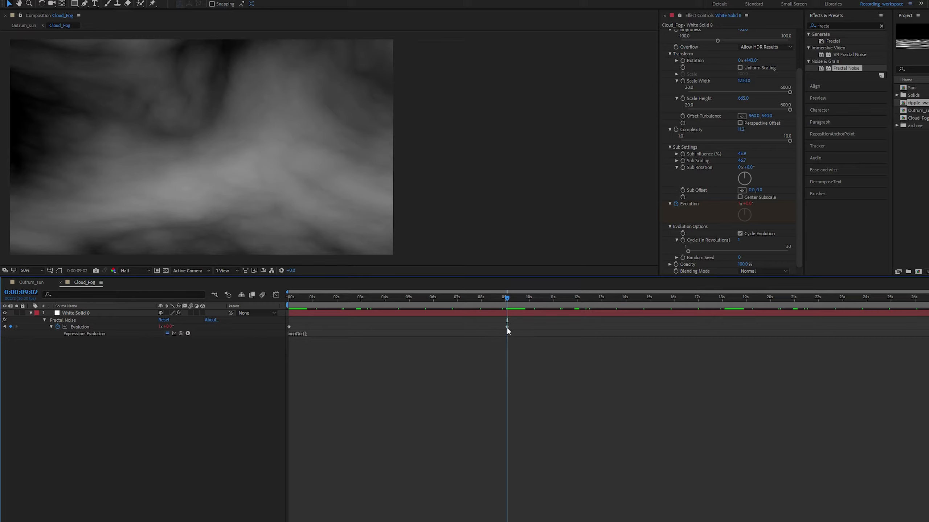
left_click_drag(507, 328, 674, 329)
left_click_drag(901, 313, 928, 327)
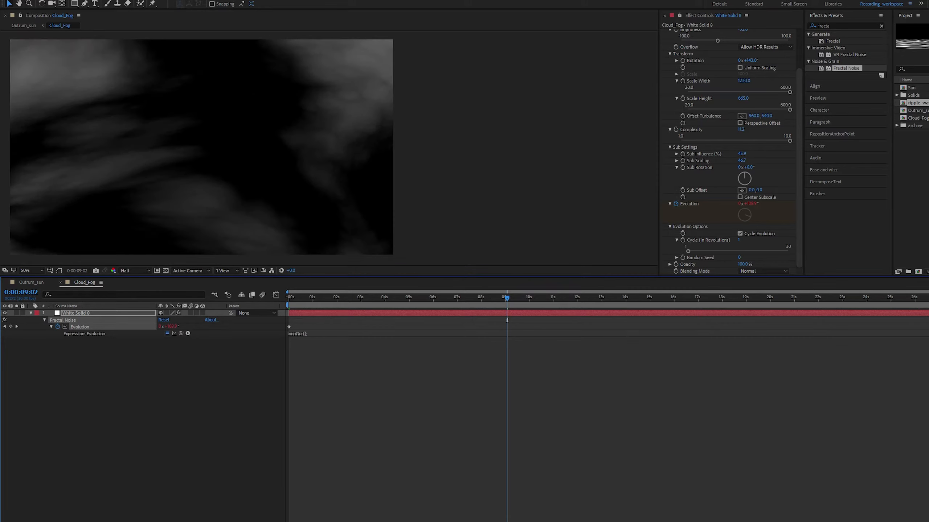
Play the slowed fog animation from the start and return to the first frame.
left_click_drag(373, 298, 277, 306)
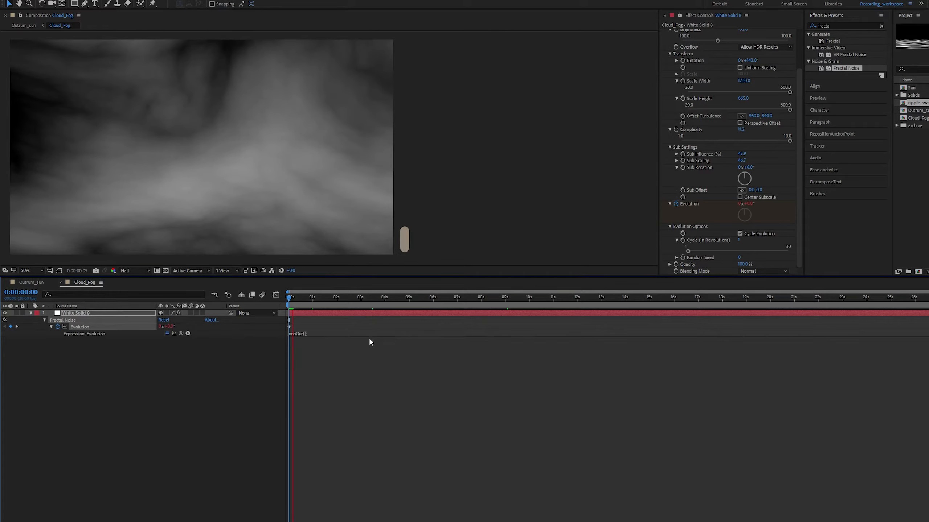
key("space")
left_click_drag(292, 301, 282, 302)
left_click(503, 310)
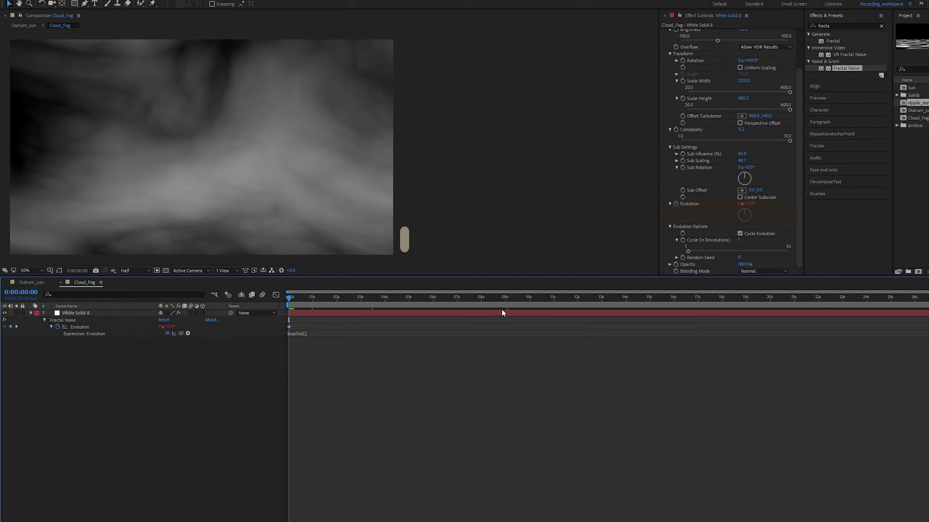
Duplicate the White Solid 8 noise layer and hide the upper copy.
left_click(341, 310)
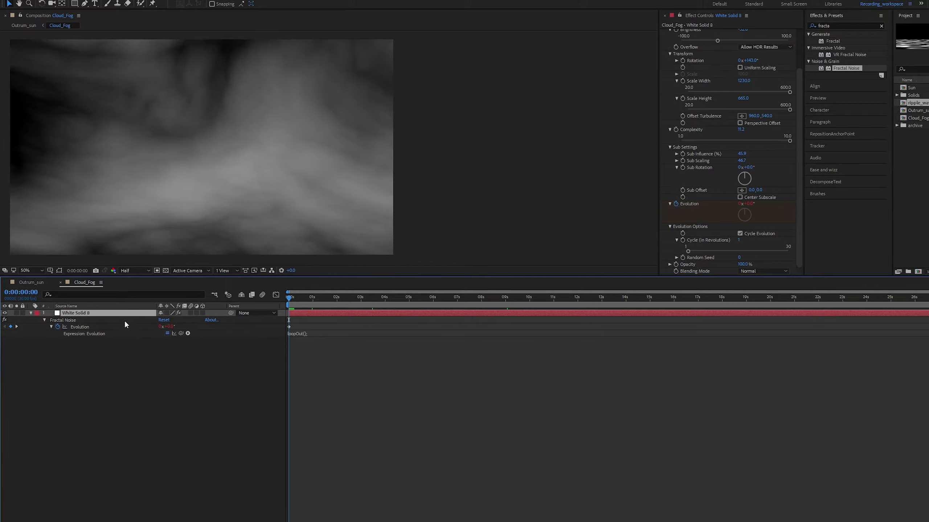
key("ctrl+d")
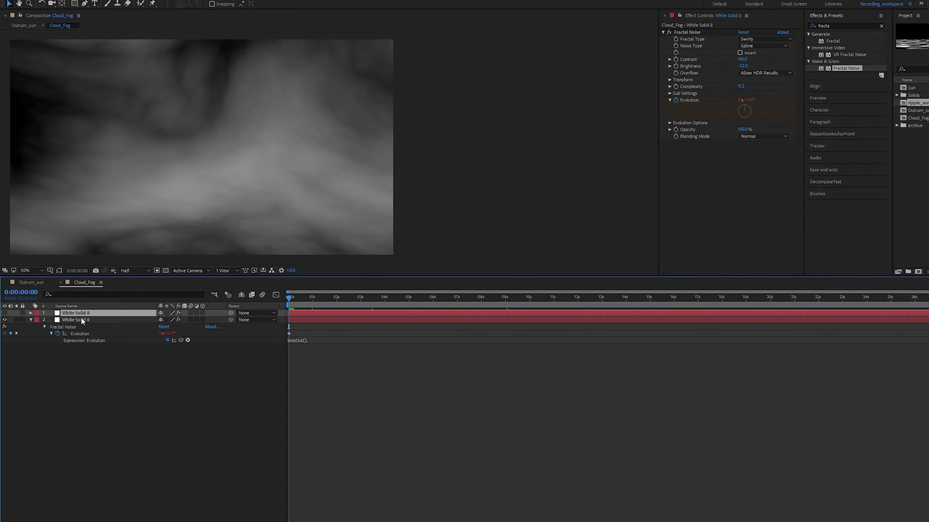
Change the Fractal Type of the lower White Solid 8 layer's noise to Cloudy.
left_click(95, 320)
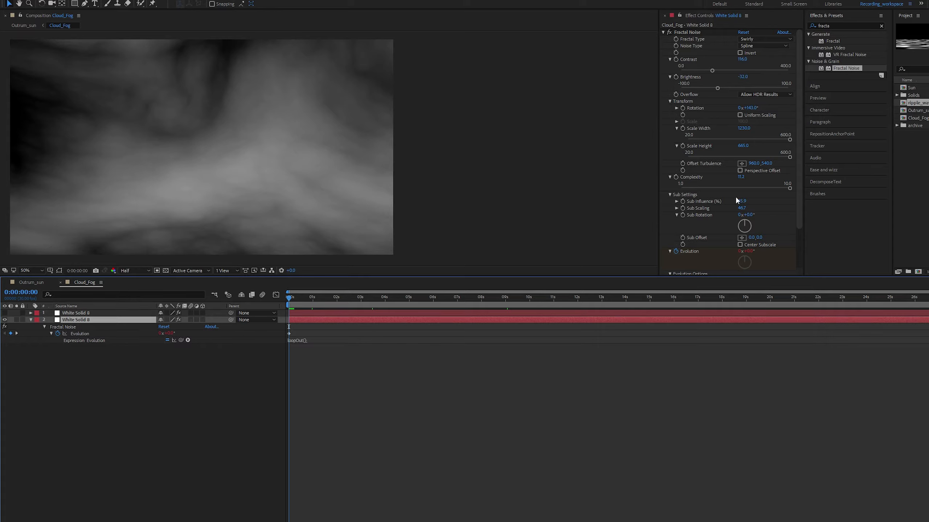
scroll(780, 196, "down", 3)
scroll(772, 196, "up", 3)
left_click(759, 39)
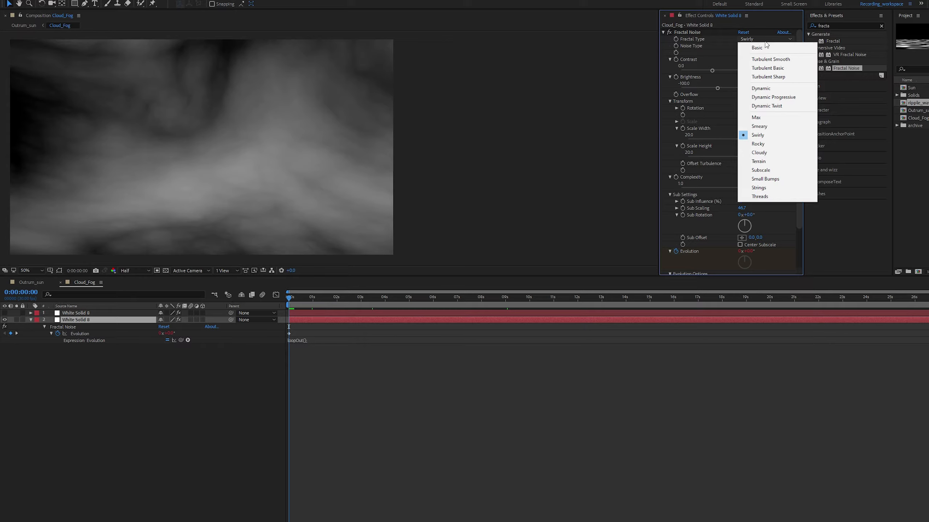
left_click(770, 154)
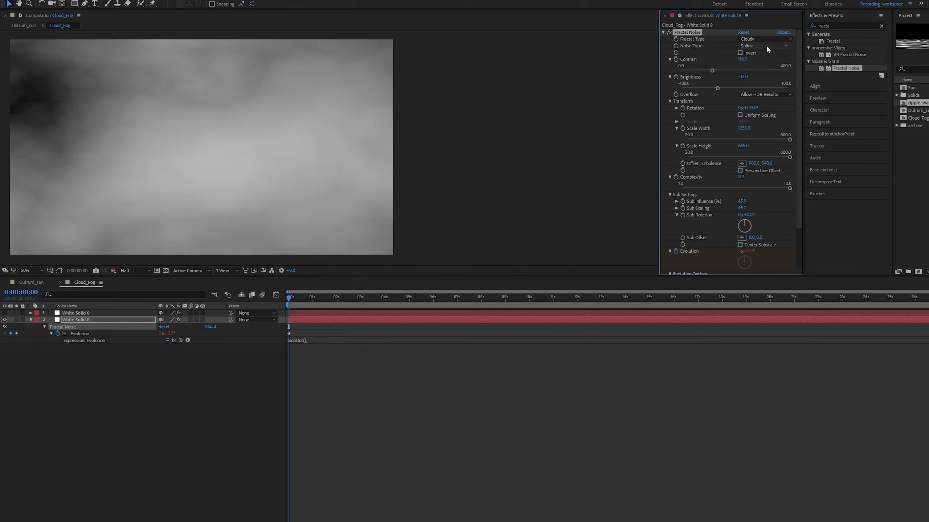
Set the Noise Type of the lower White Solid 8 layer's Fractal Noise to Linear.
left_click(768, 46)
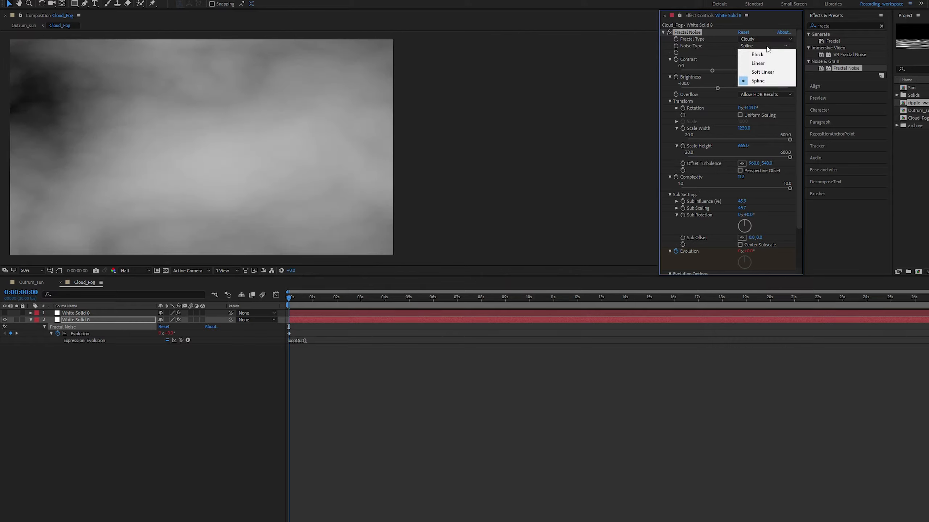
left_click(765, 62)
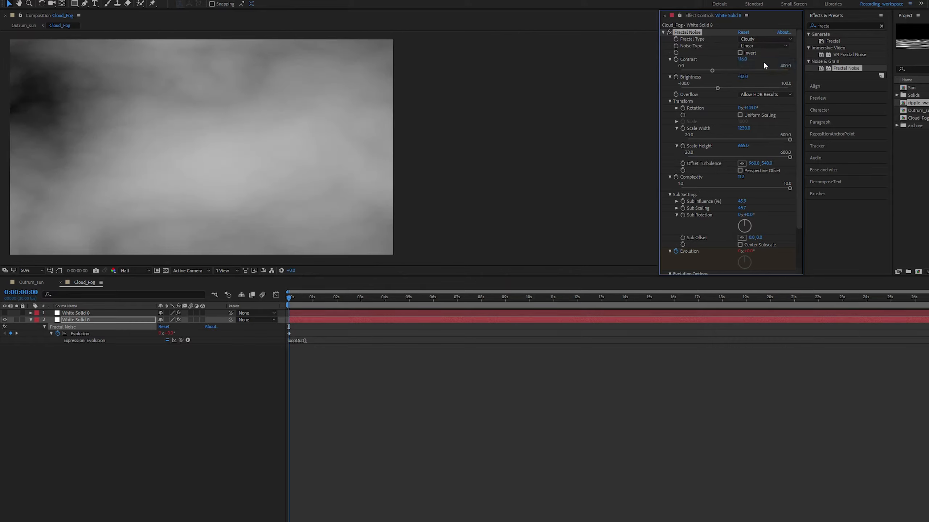
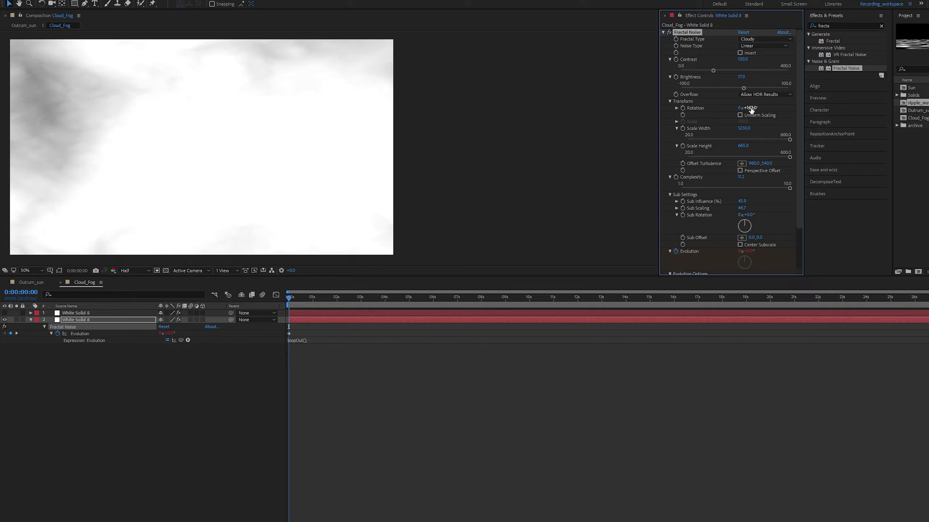
Reduce the lower layer's noise Rotation, and scale the noise down to about 500 in width and 320 in height.
left_click_drag(750, 109, 707, 114)
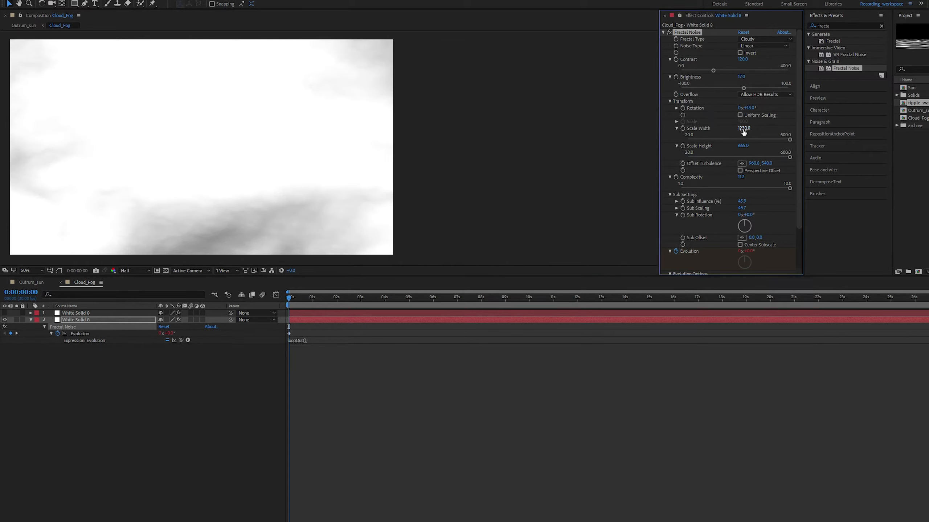
left_click_drag(743, 131, 606, 138)
left_click_drag(745, 147, 622, 151)
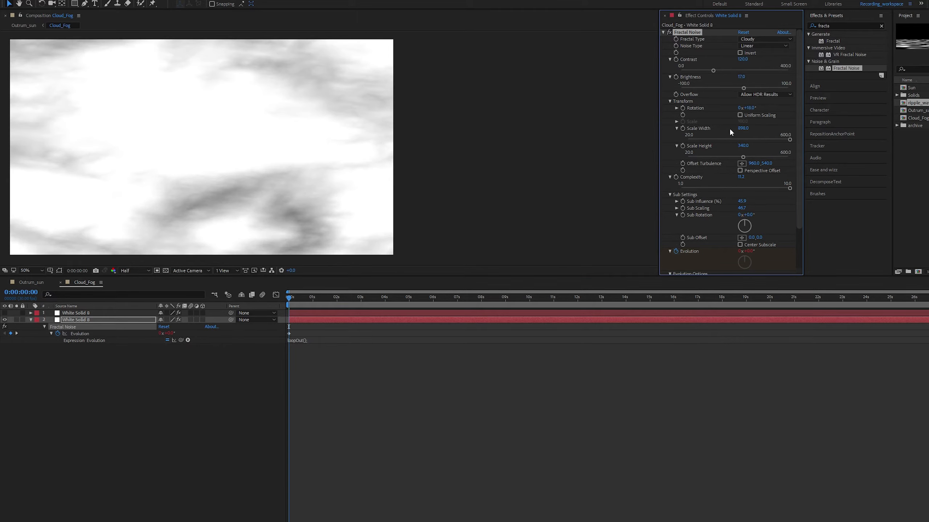
left_click_drag(743, 128, 654, 139)
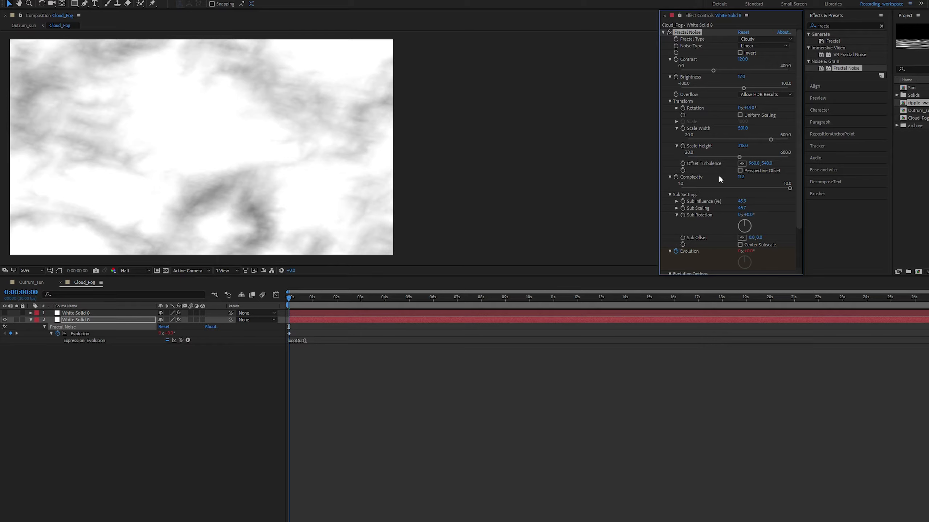
Refine the lower layer's noise detail with Complexity 8.4, Sub Influence 51.9 and Sub Scaling 50.9.
scroll(725, 174, "down", 3)
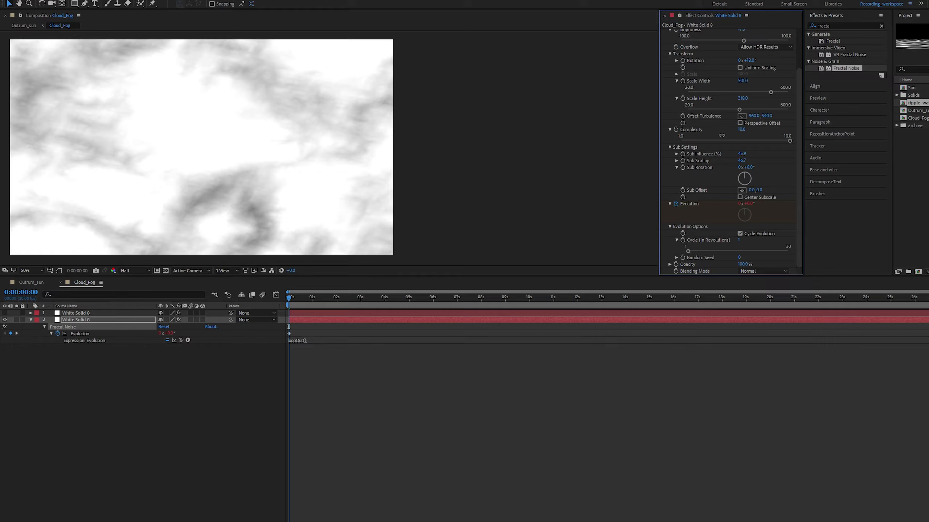
left_click_drag(722, 136, 671, 134)
left_click_drag(598, 134, 729, 143)
mouse_move(744, 148)
left_mouse_down()
mouse_move(768, 151)
mouse_move(749, 160)
mouse_move(757, 158)
left_mouse_up()
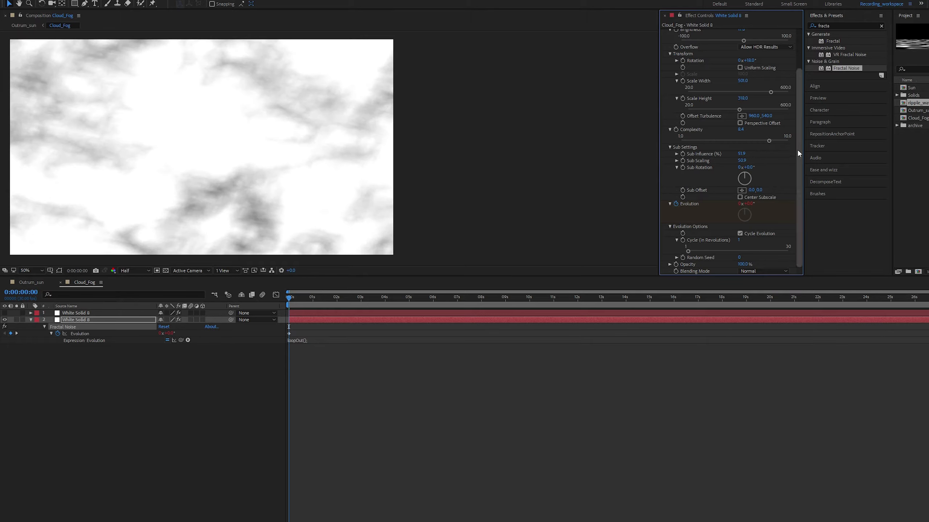
left_click(308, 313)
left_click(308, 320)
left_click(308, 315)
left_click(306, 319)
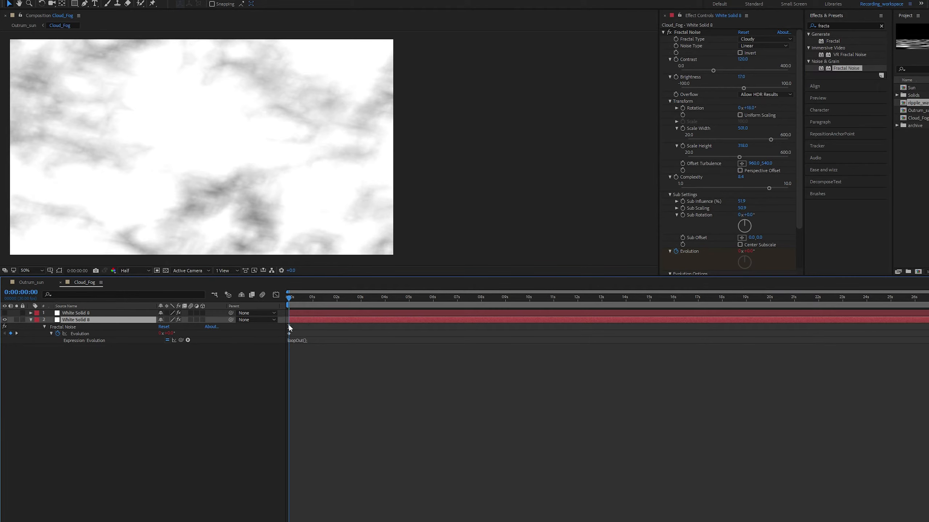
Unhide the upper White Solid 8 layer with its blending mode set to Stencil Luma, and save the project.
left_click(4, 313)
left_click(105, 313)
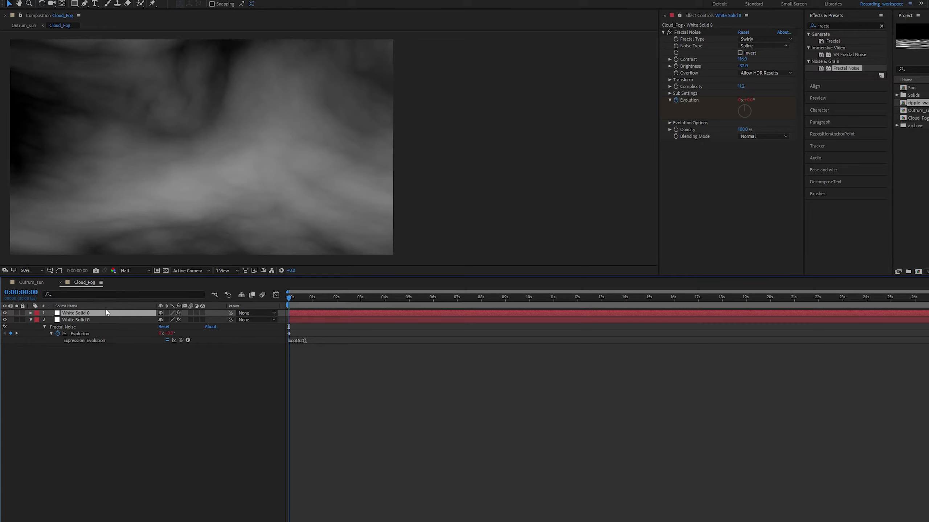
key("F4")
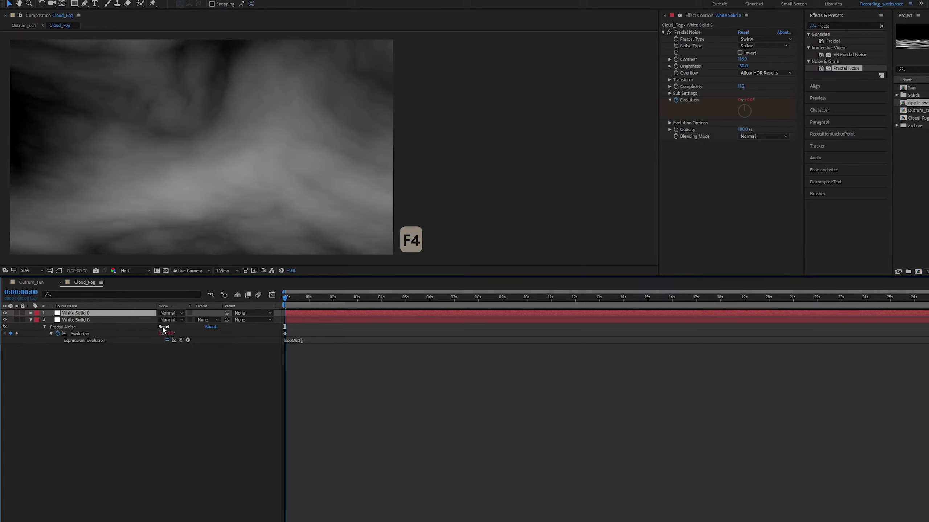
left_click(176, 313)
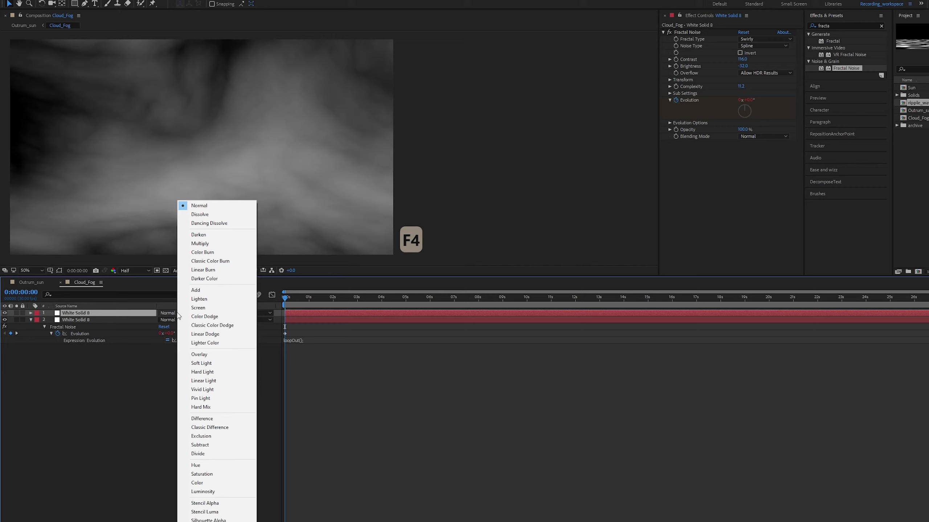
left_click(238, 514)
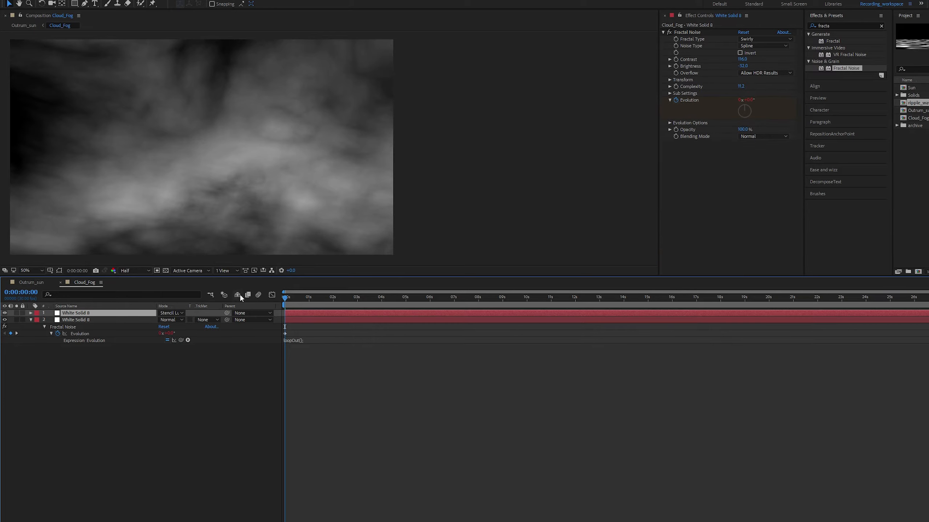
key("ctrl+s")
Try a darker Brightness of -53 on the upper noise layer with Stencil Luma blending.
mouse_move(741, 66)
left_mouse_down()
mouse_move(756, 61)
mouse_move(726, 71)
mouse_move(735, 70)
left_mouse_up()
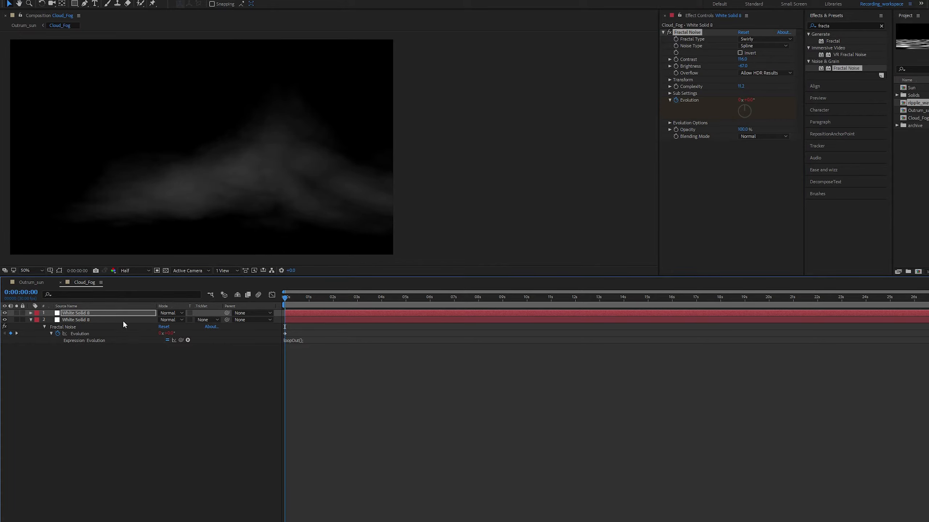
left_click(176, 312)
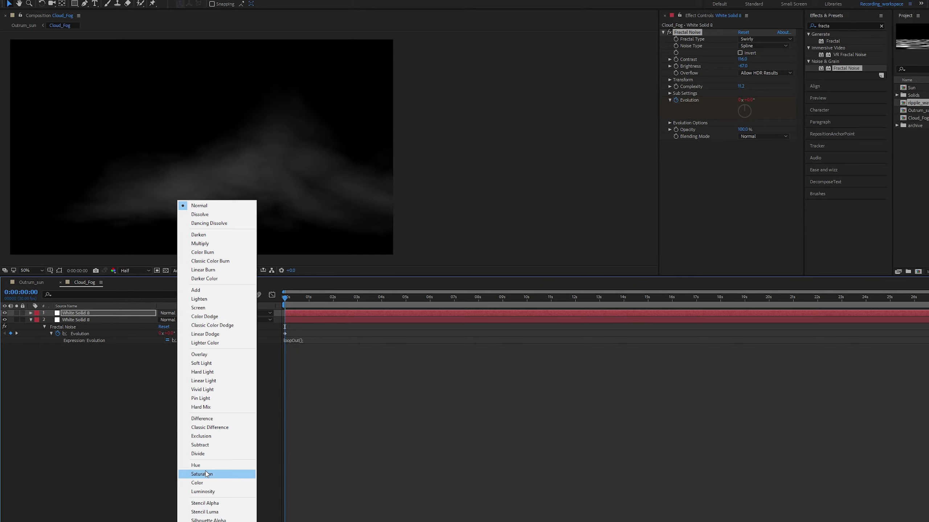
left_click(207, 513)
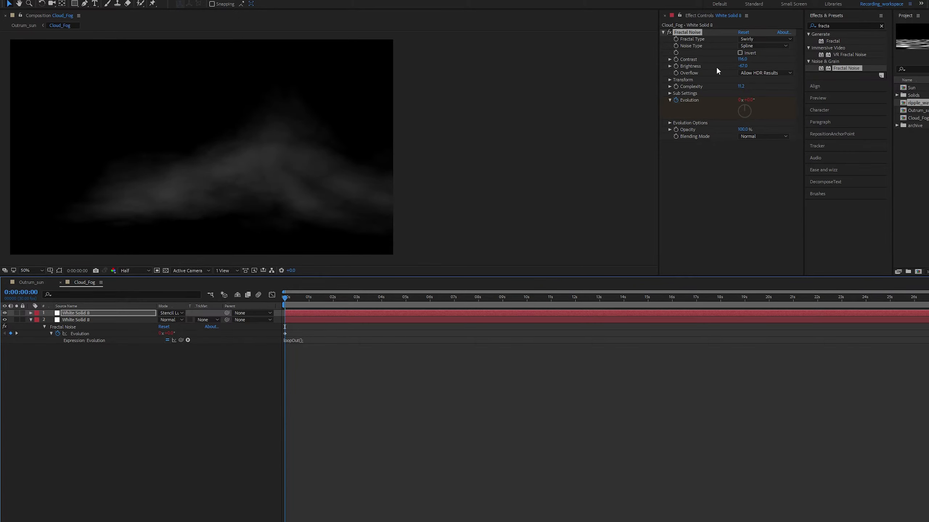
left_click_drag(743, 67, 747, 66)
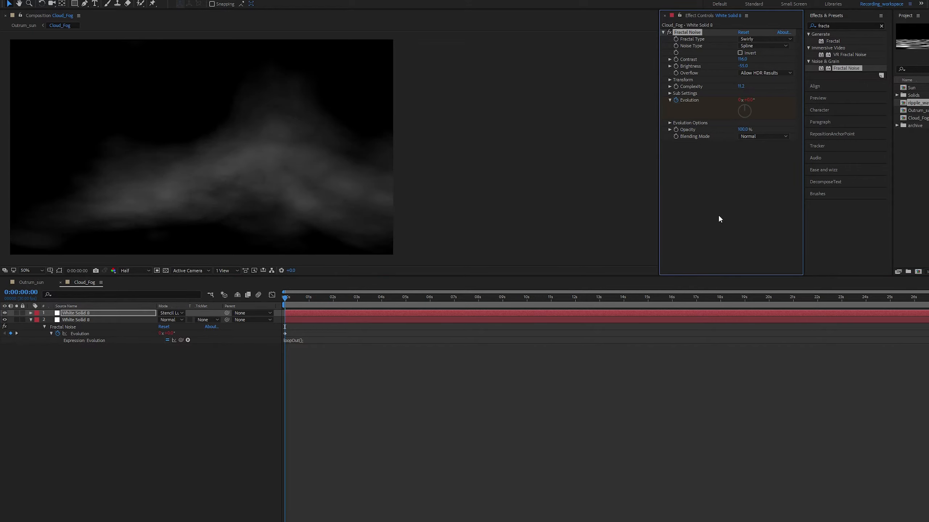
Undo the recent brightness and blending mode changes on the upper noise layer.
key("ctrl+z")
key("ctrl+z")
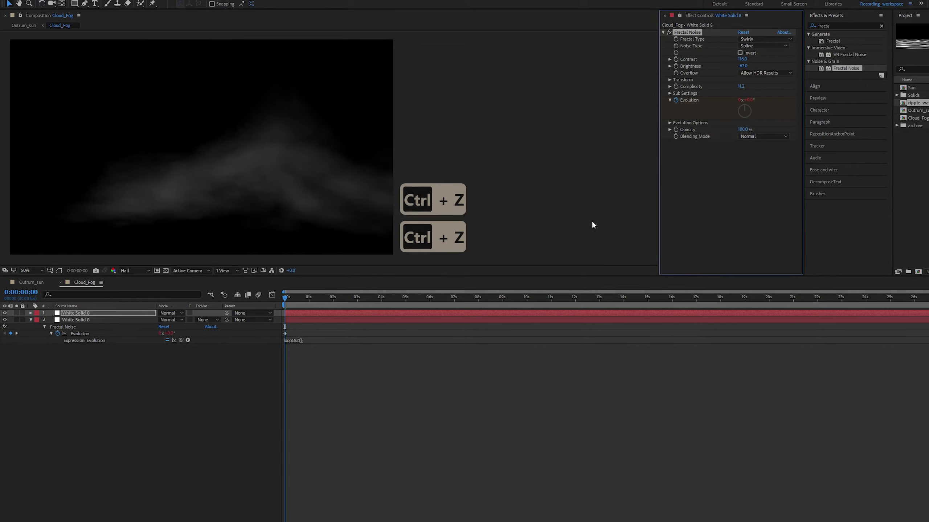
key("ctrl+z")
key("ctrl+z")
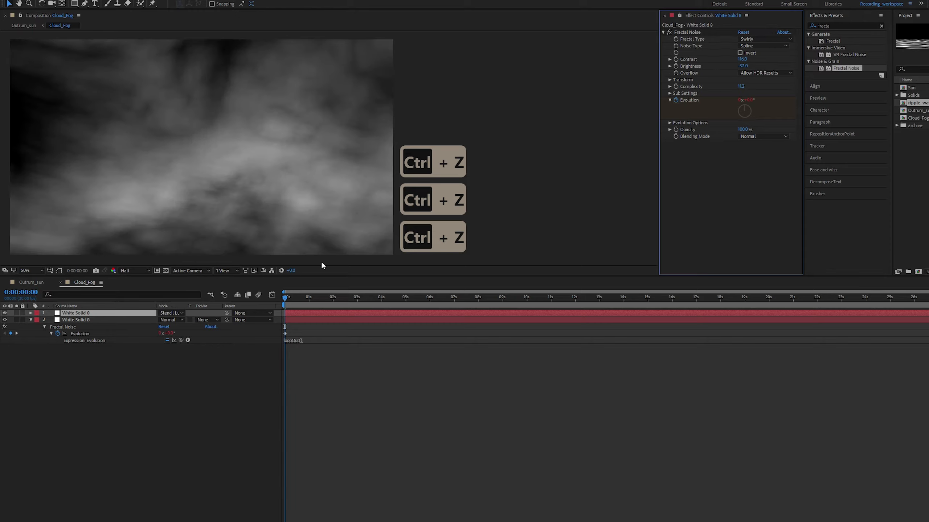
left_click(140, 314)
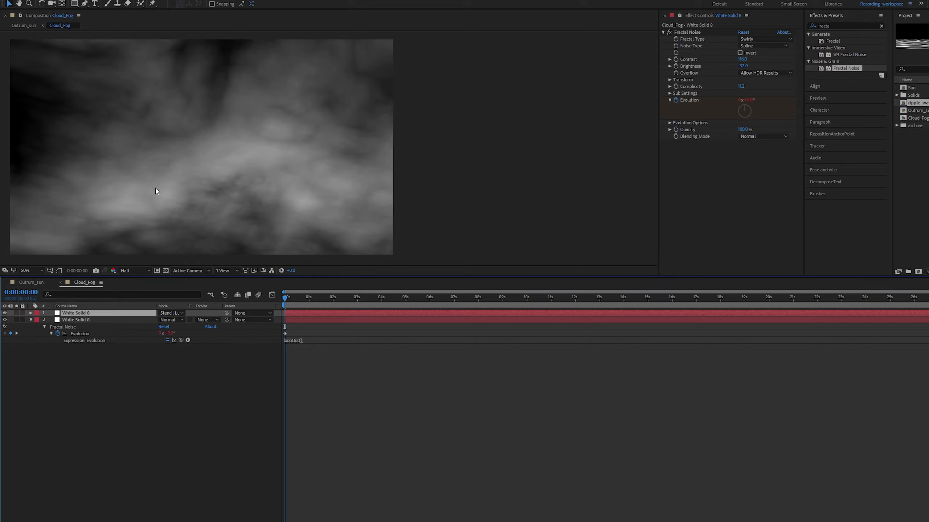
left_click(124, 319)
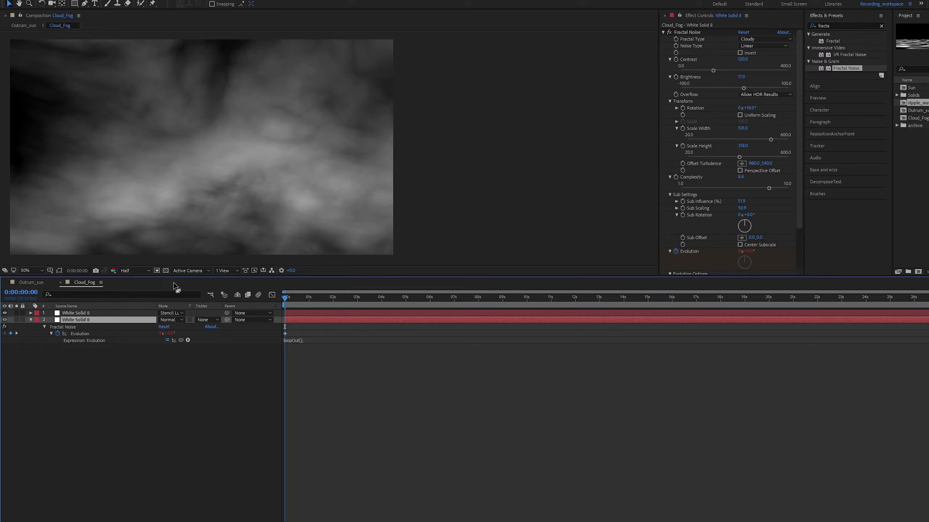
left_click(122, 394)
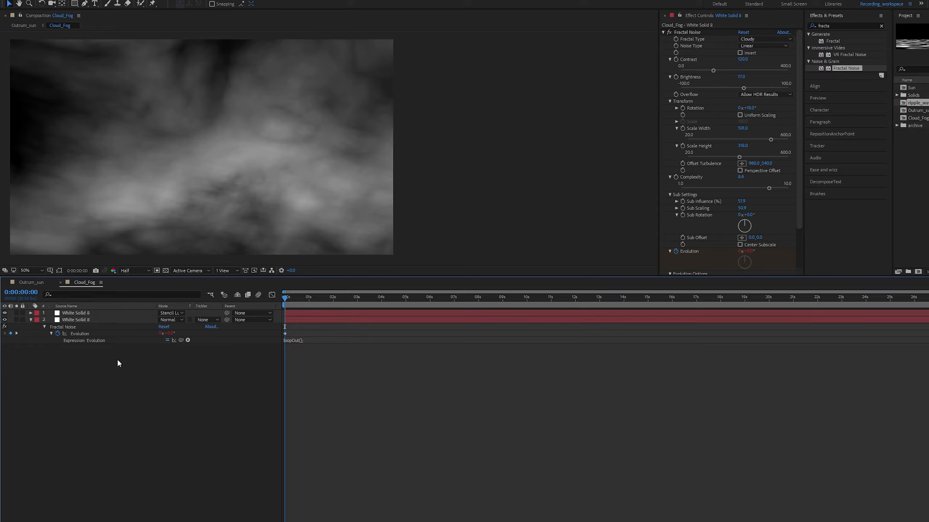
key("ctrl+t")
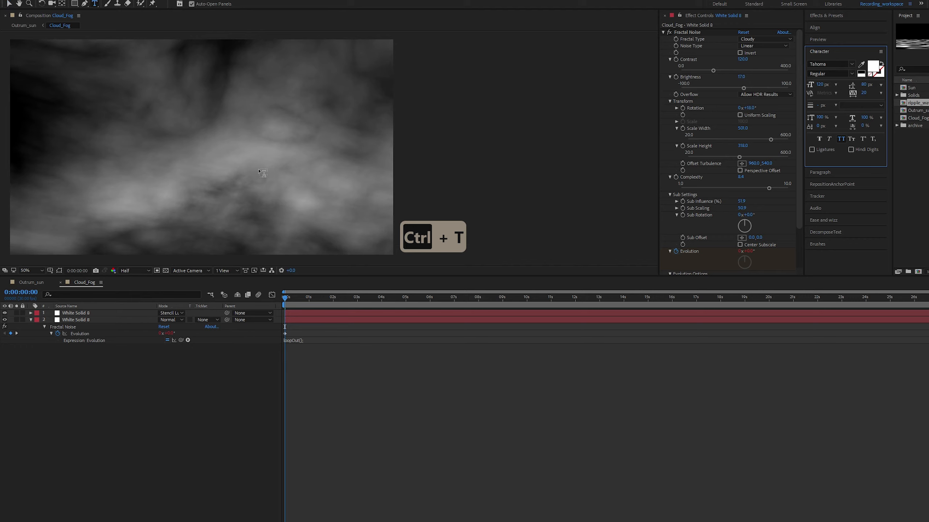
key("Escape")
key("v")
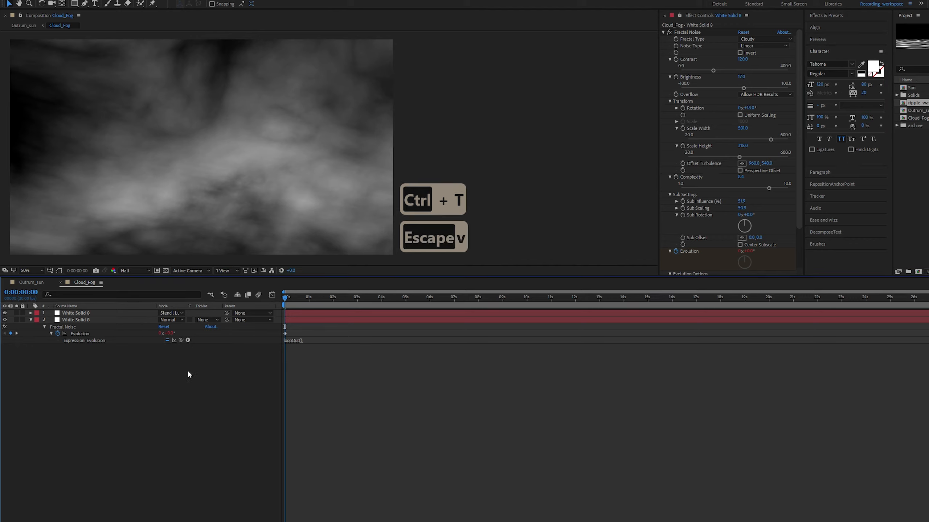
Add a white 1920 × 1080 px solid and place it beneath both noise layers.
key("ctrl+y")
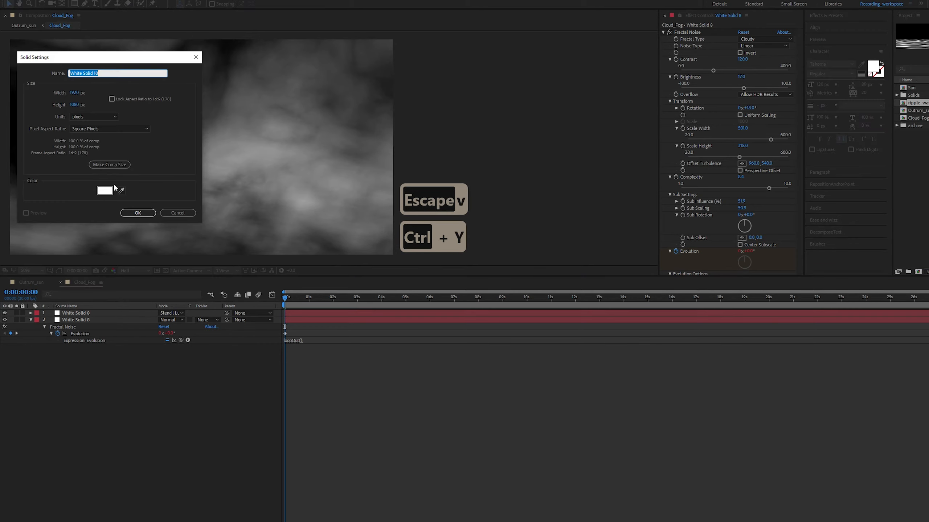
left_click(137, 213)
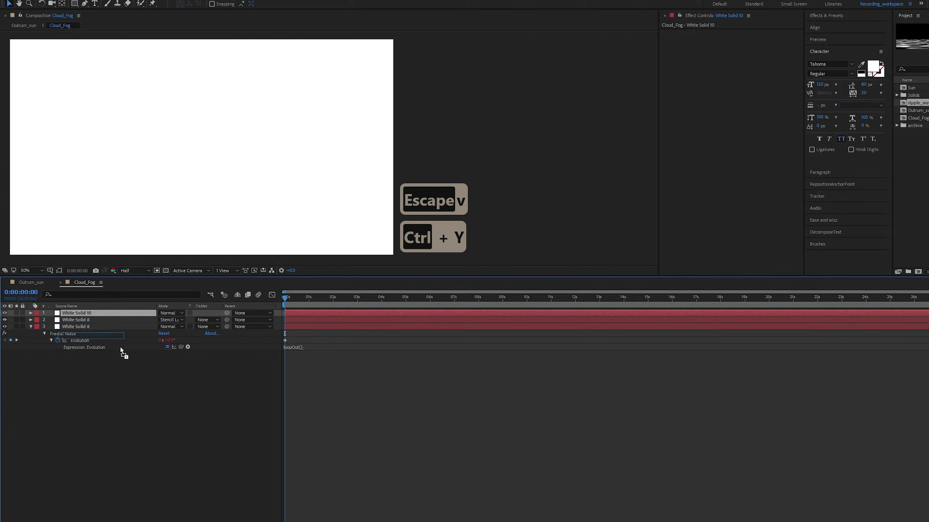
left_click_drag(123, 353, 114, 358)
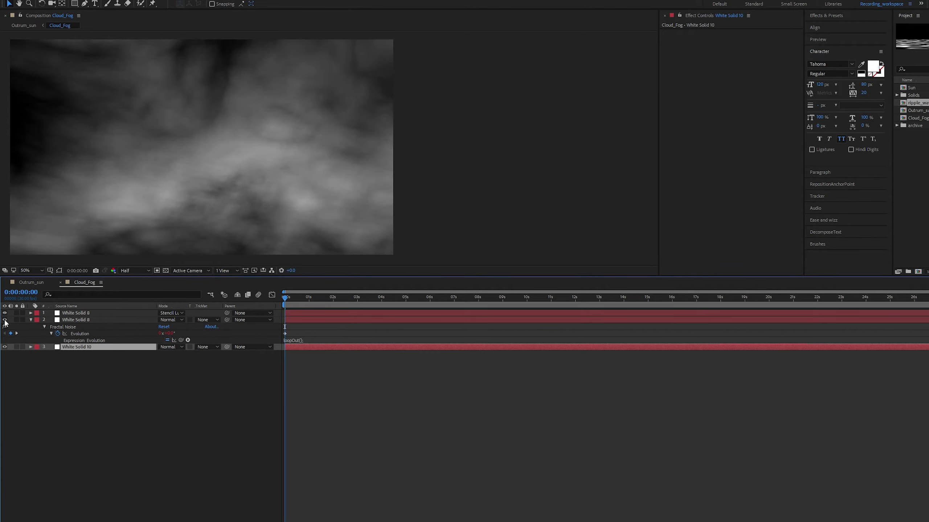
Compare the stencilled fog with the Cloudy noise layer hidden and shown above the plain white solid.
left_click(5, 319)
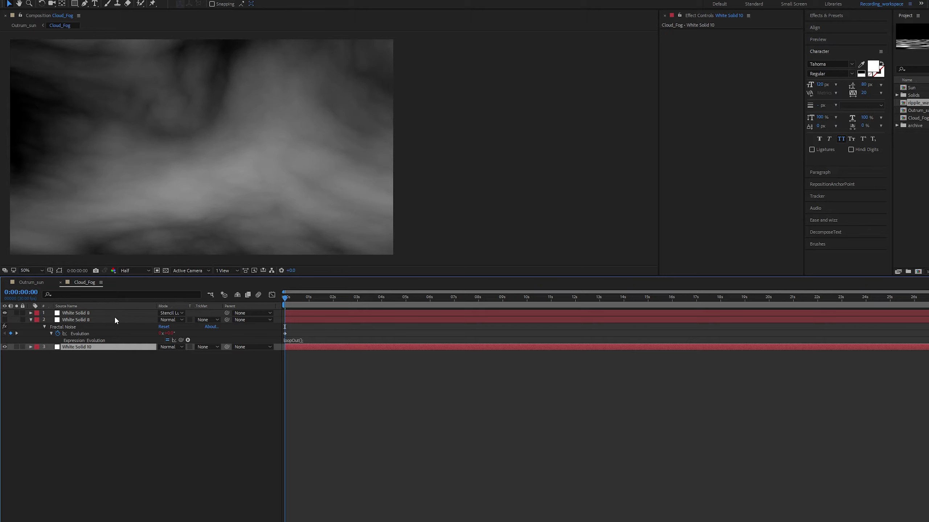
left_click(125, 319)
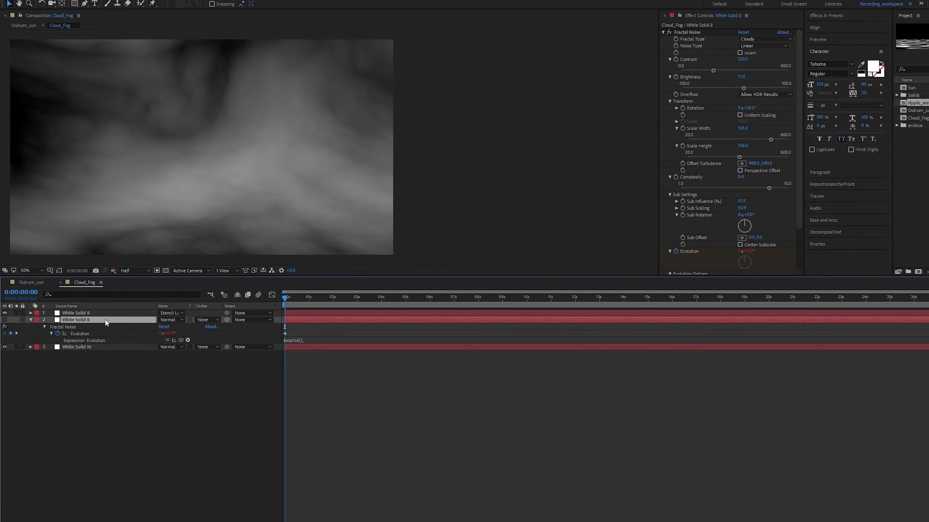
left_click(125, 348)
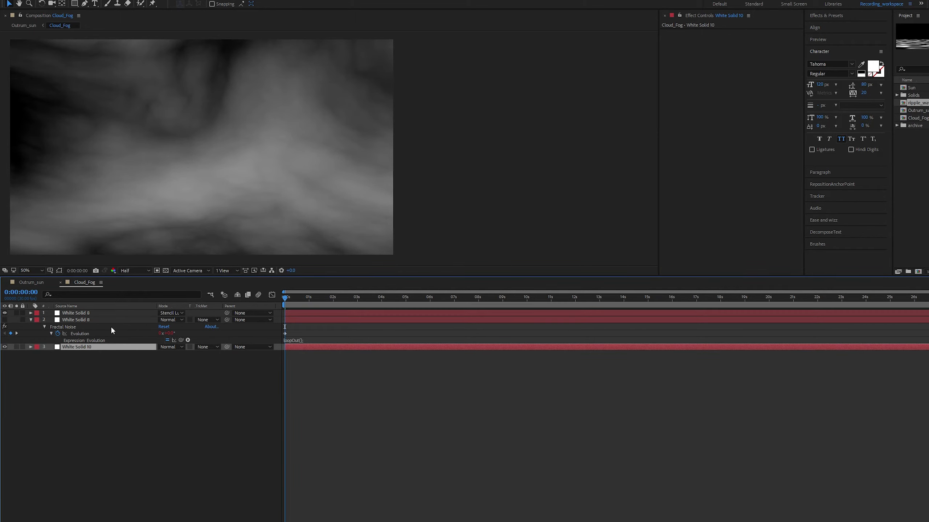
left_click(96, 315)
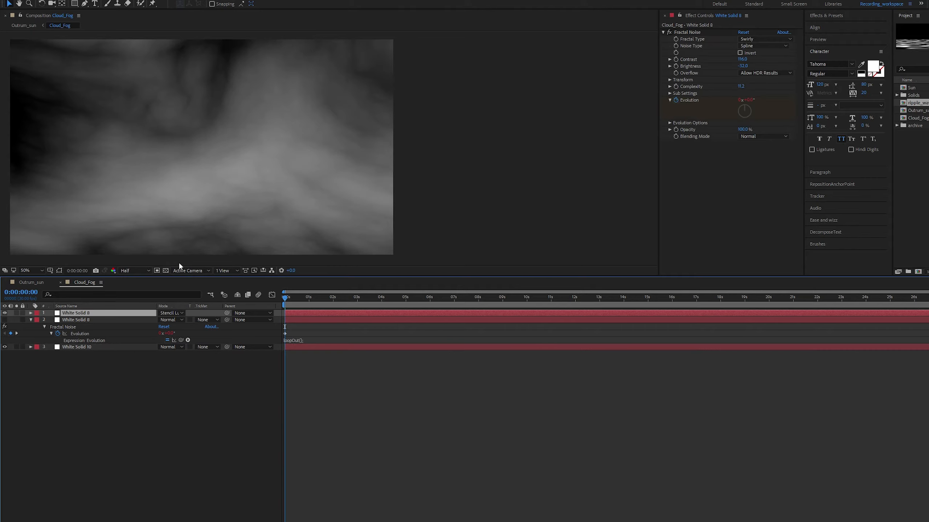
left_click(4, 320)
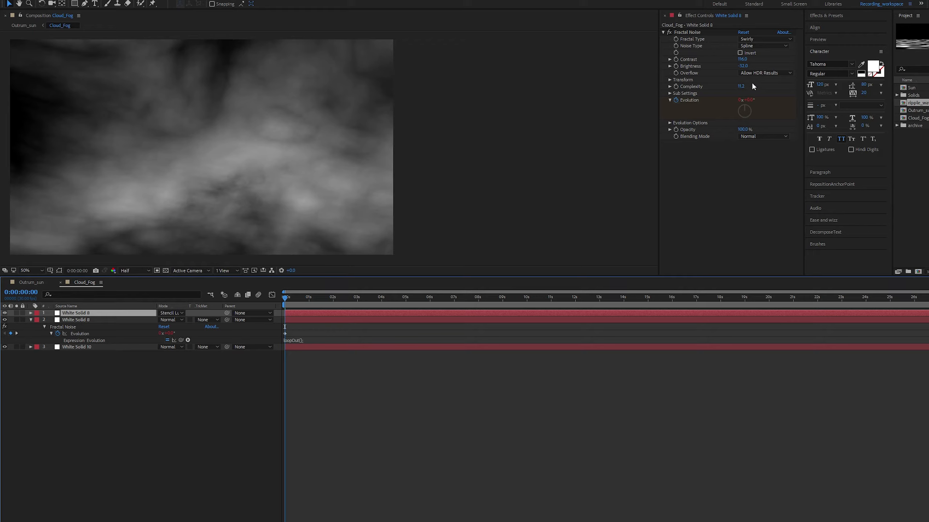
Lower the Brightness of the top layer's Fractal Noise to -45 and go to the composition's last frame.
left_click_drag(743, 66, 735, 65)
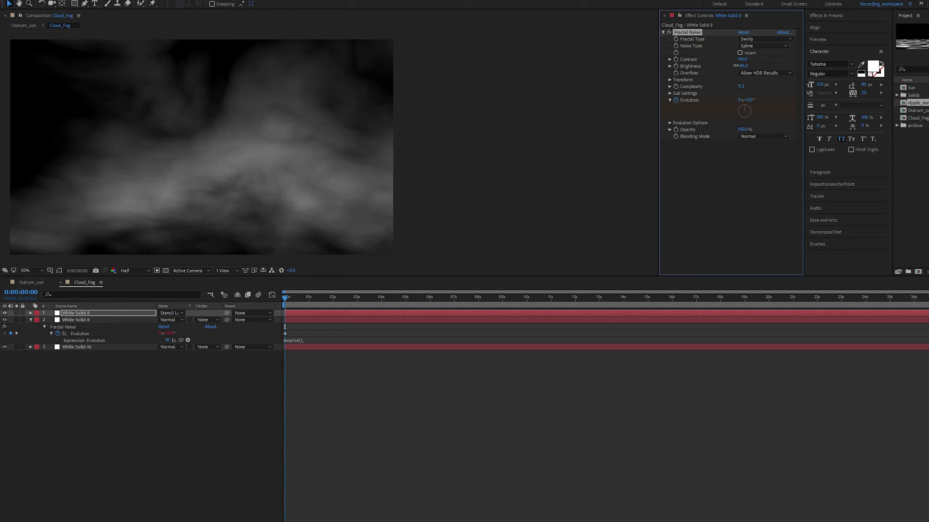
left_click(118, 417)
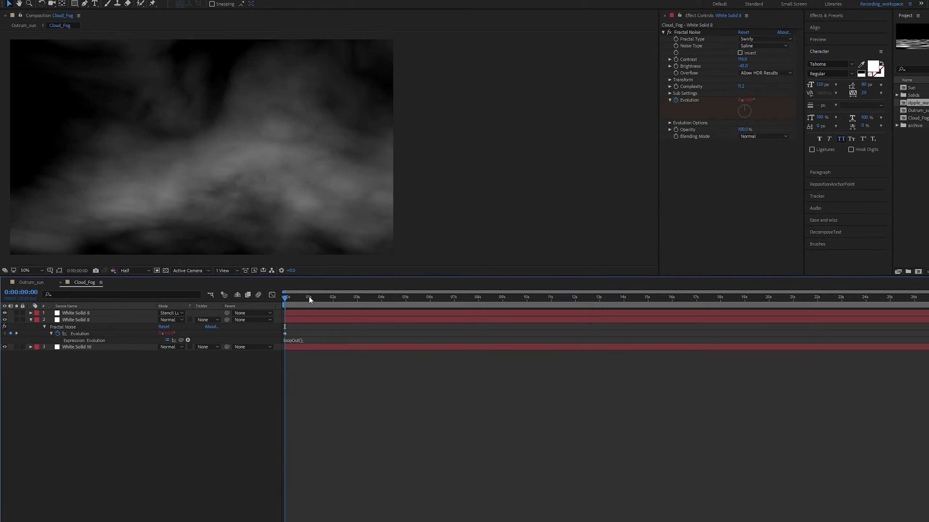
key("End")
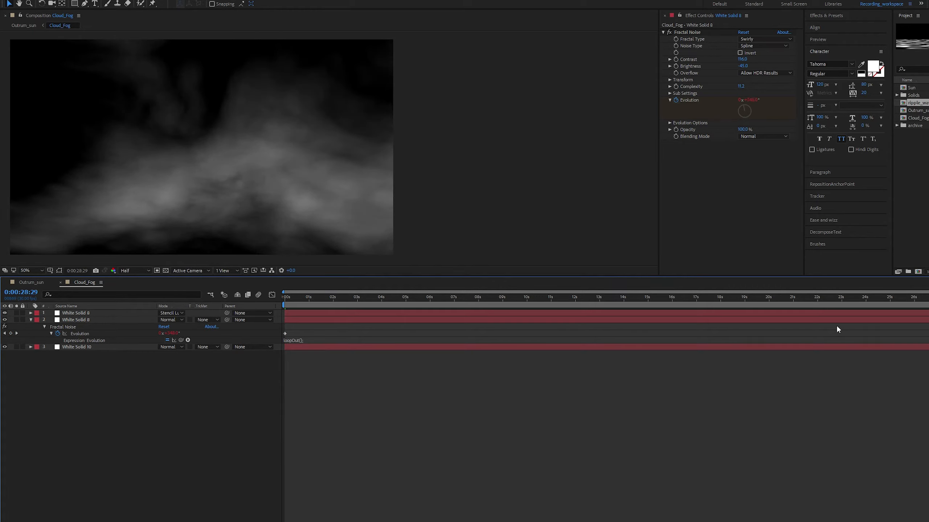
Hide the plain white solid beneath the noise layers and preview the fog across the loop point.
left_click(5, 347)
left_click(86, 347)
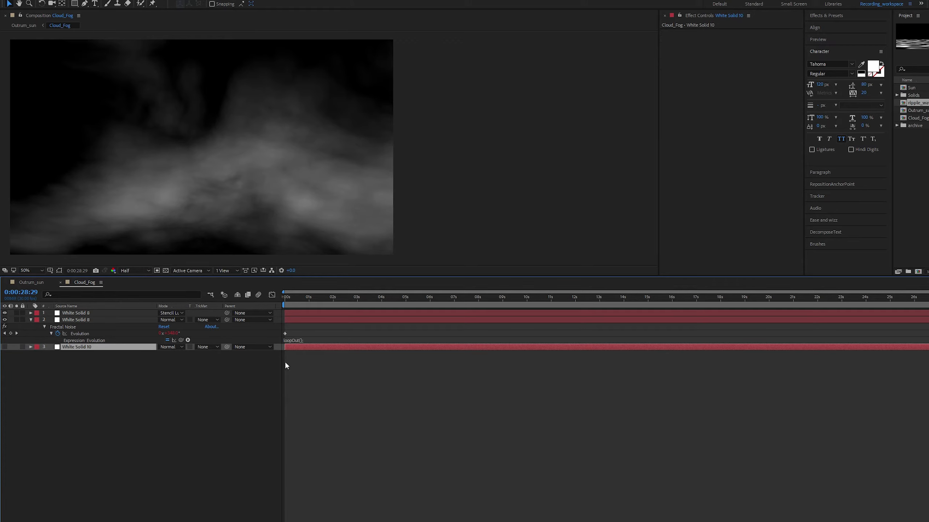
key("space")
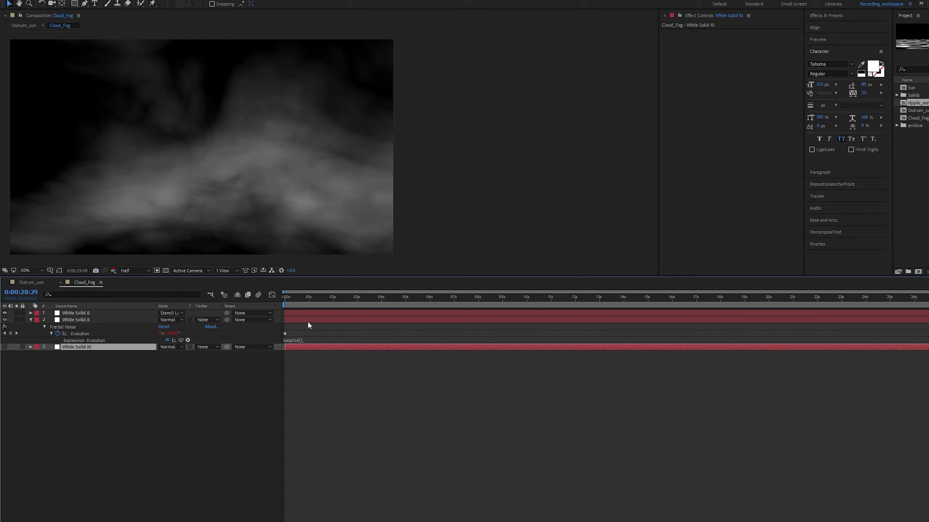
key("space")
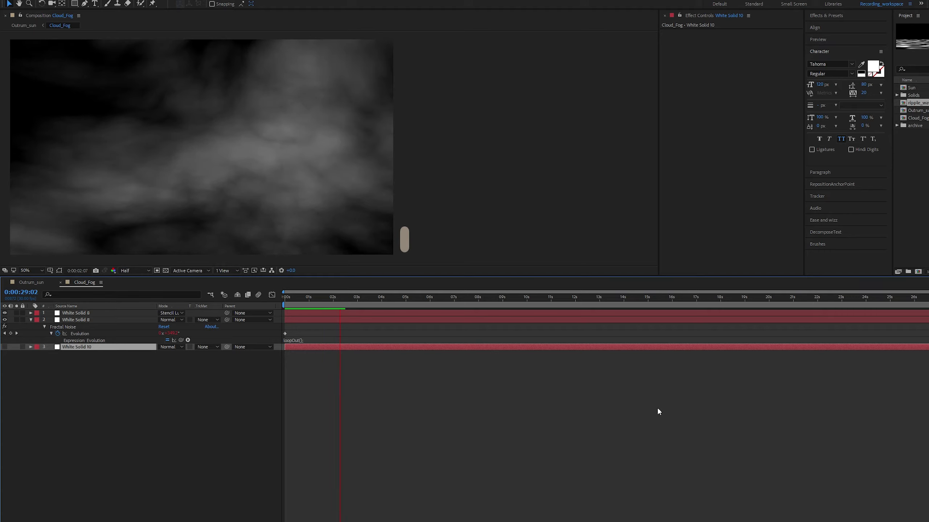
key("space")
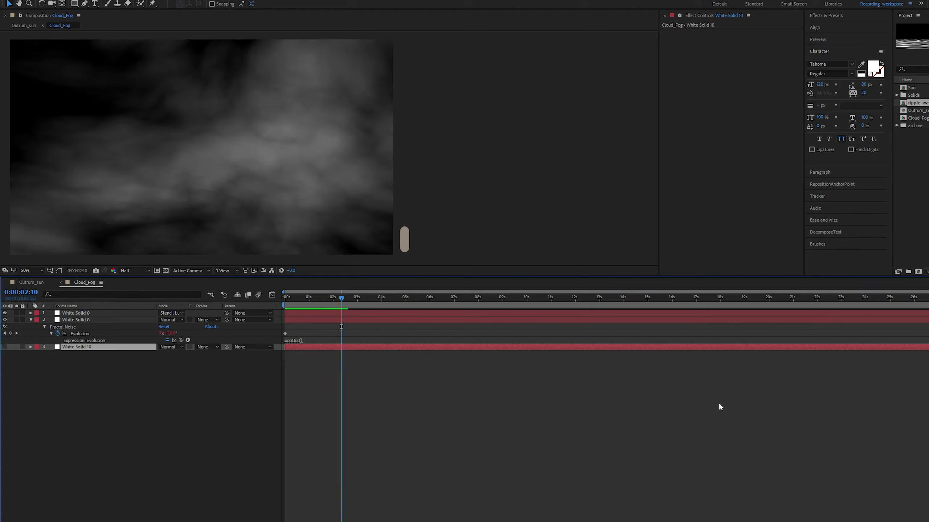
Switch to the Outrum_sun composition and solo the Cloud_Fog layer, the two upper Sun layers and the Dark Royal Blue Solid.
key("Tab")
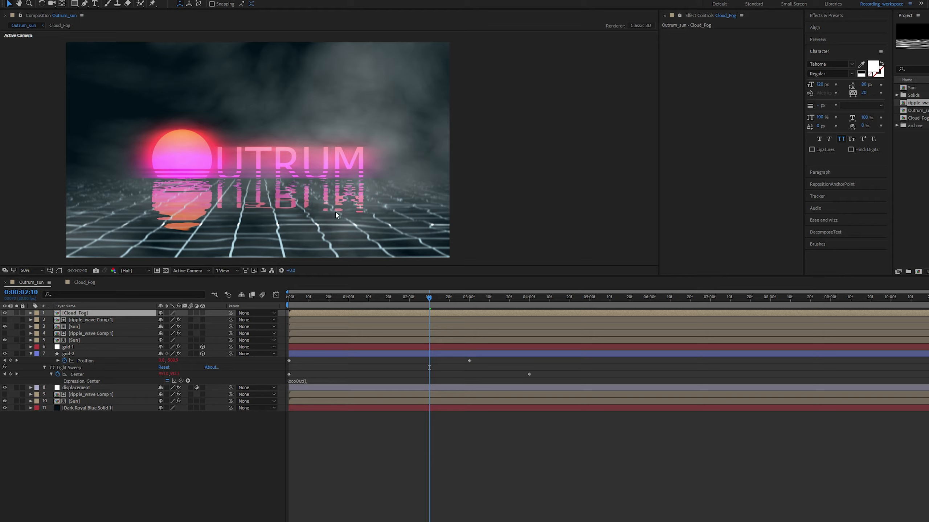
left_click(17, 313)
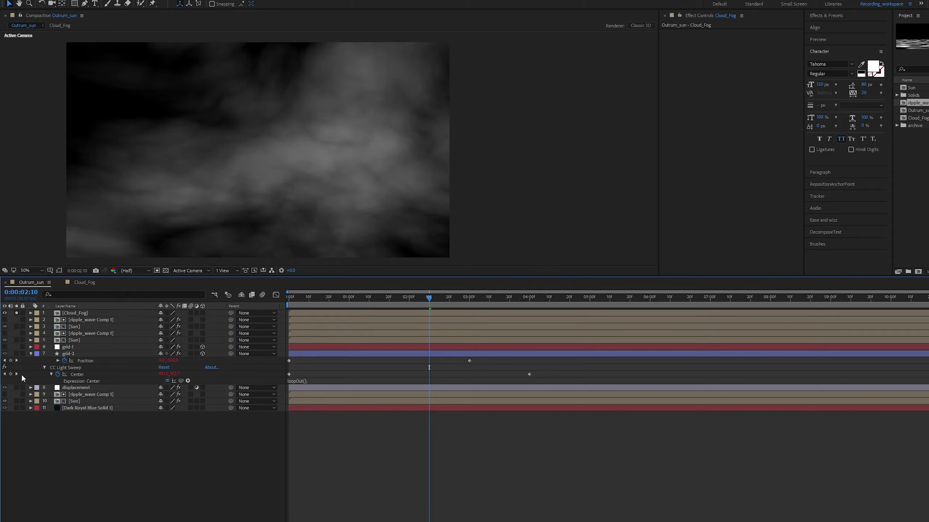
left_click(16, 340)
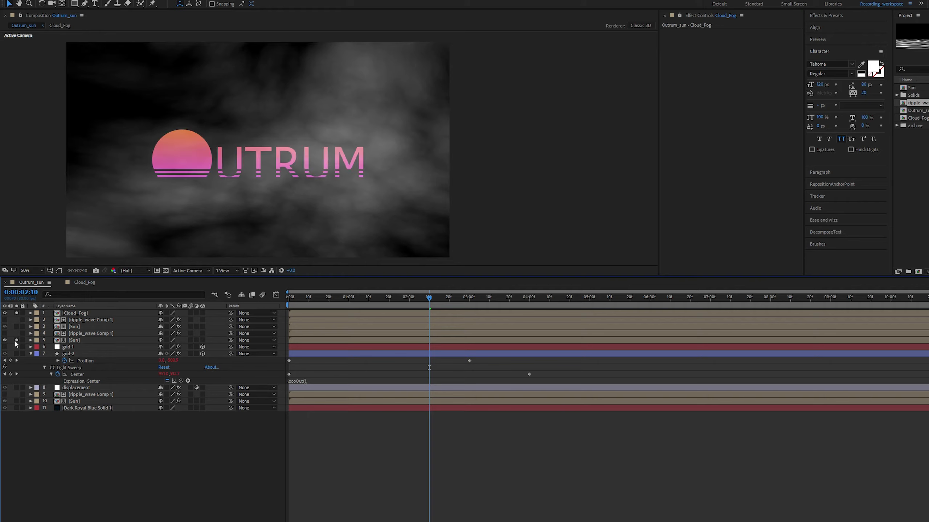
left_click(16, 327)
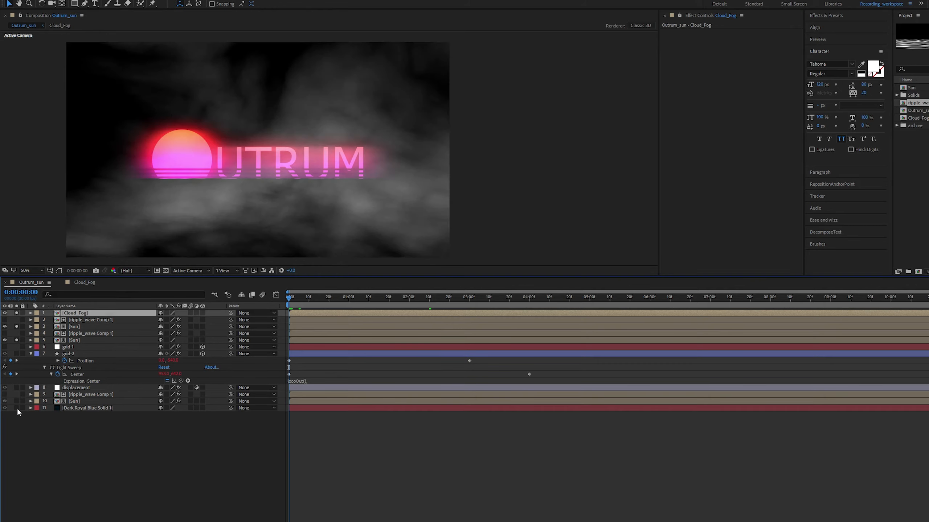
left_click(16, 408)
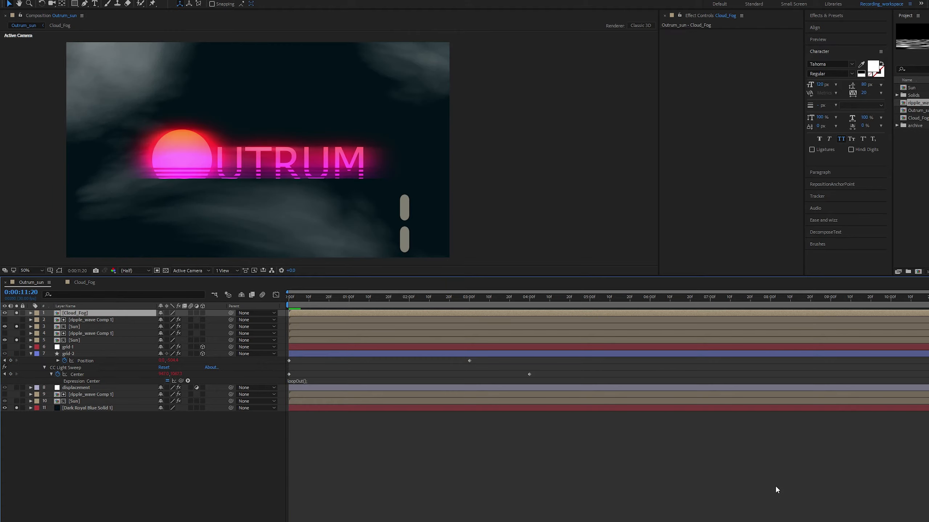
Set the Outrum_sun composition's duration to 30 seconds.
left_click(774, 485)
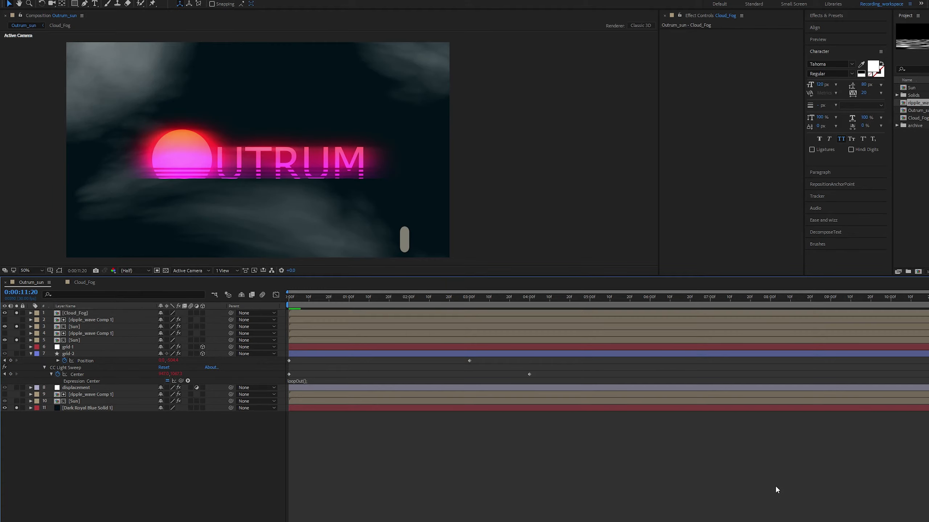
key("ctrl+k")
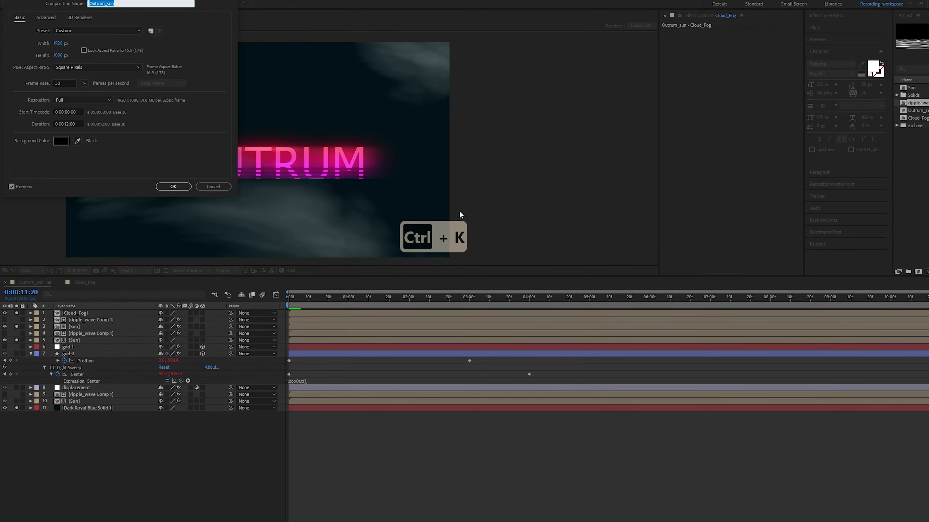
left_click(69, 124)
key("BackSpace")
key("BackSpace")
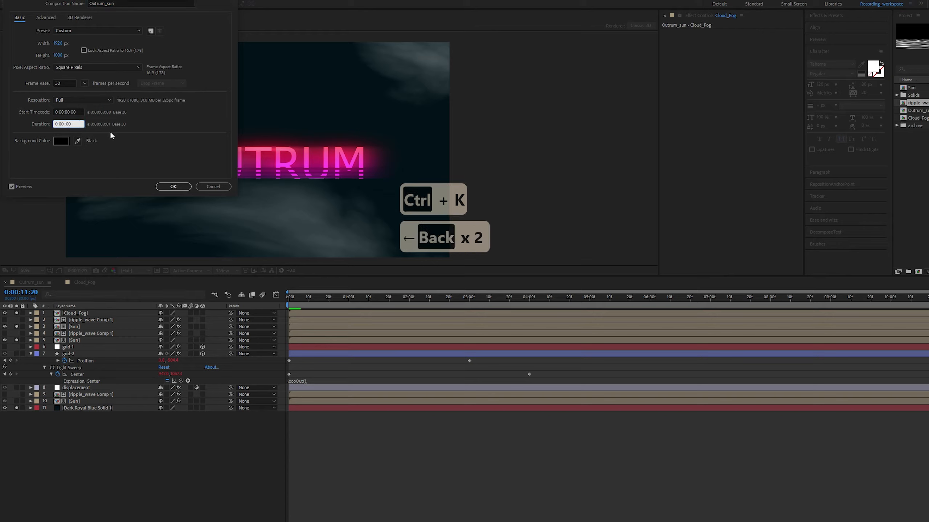
type("30")
key("Return")
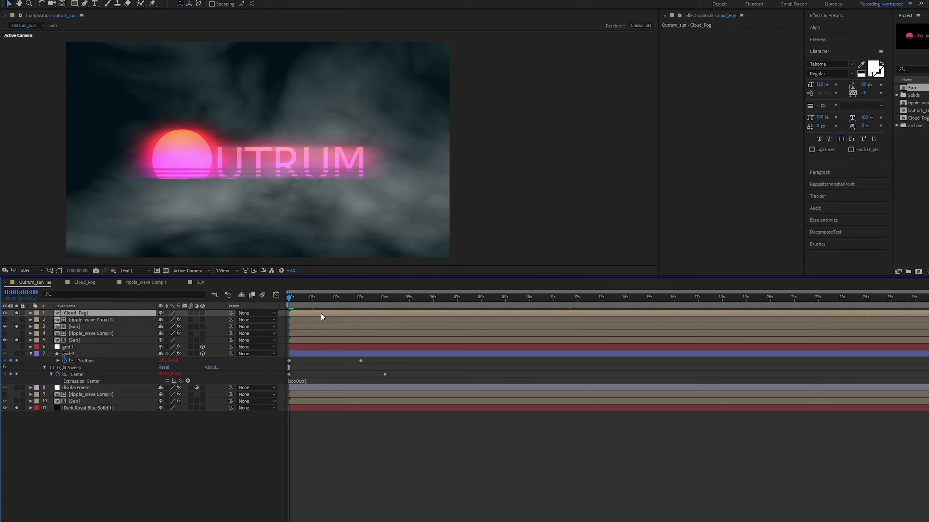
Lower the Fractal Noise Brightness on Cloud_Fog's top layer to -53 and return to the Outrum_sun composition.
double_click(105, 313)
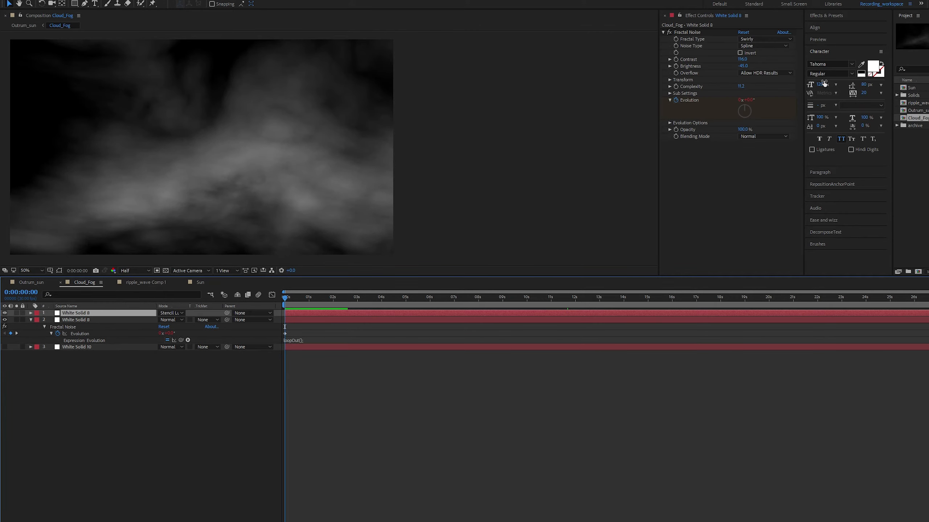
left_click_drag(747, 66, 741, 66)
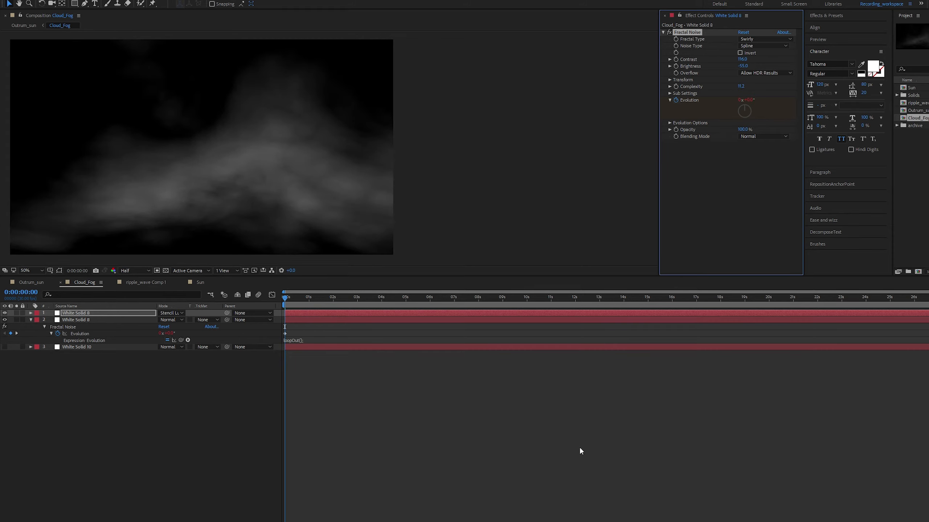
left_click(580, 424)
key("Tab")
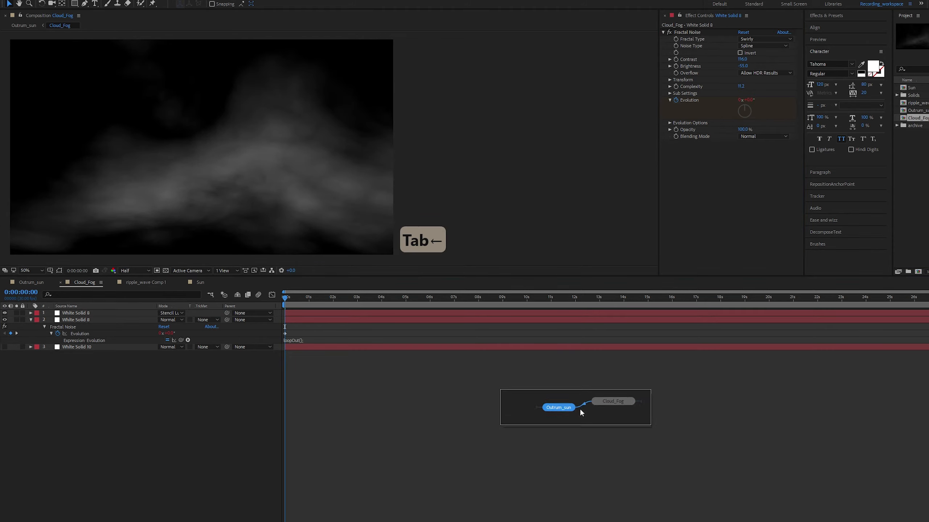
left_click(579, 408)
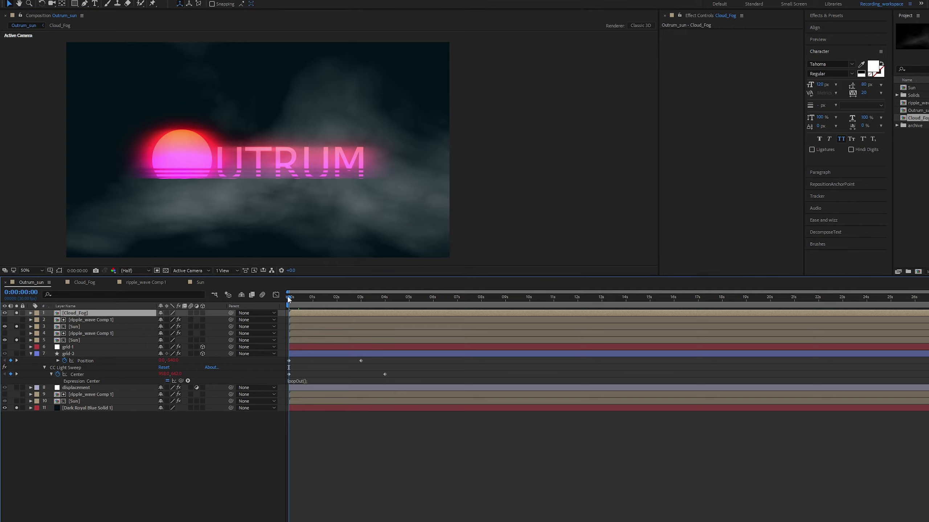
Check the fog over the sun and title at the loop point and at several times along the timeline.
key("End")
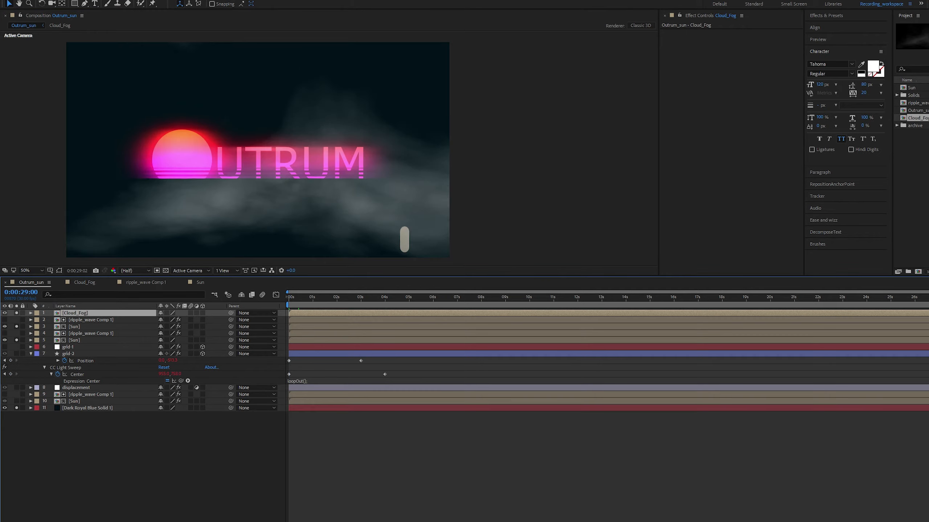
left_click(320, 302)
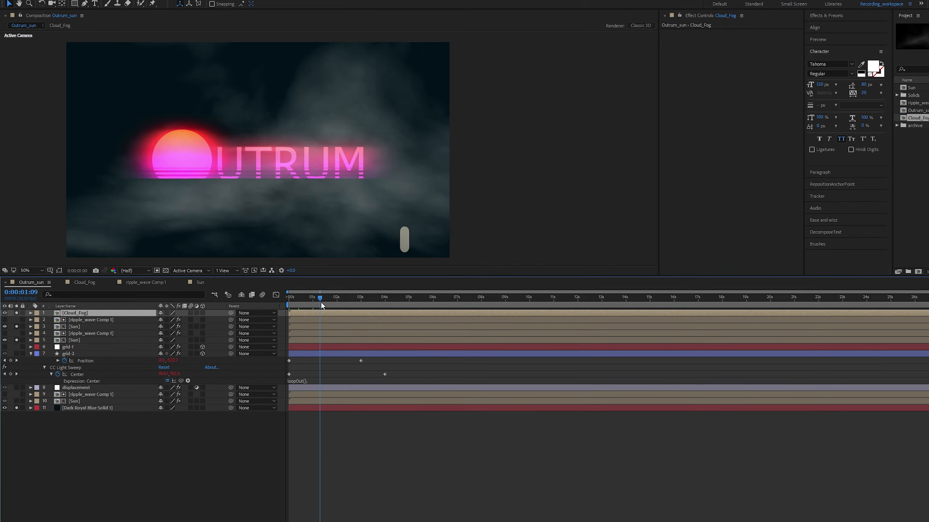
left_click_drag(400, 302, 632, 297)
left_click_drag(694, 300, 721, 299)
left_click_drag(781, 299, 486, 298)
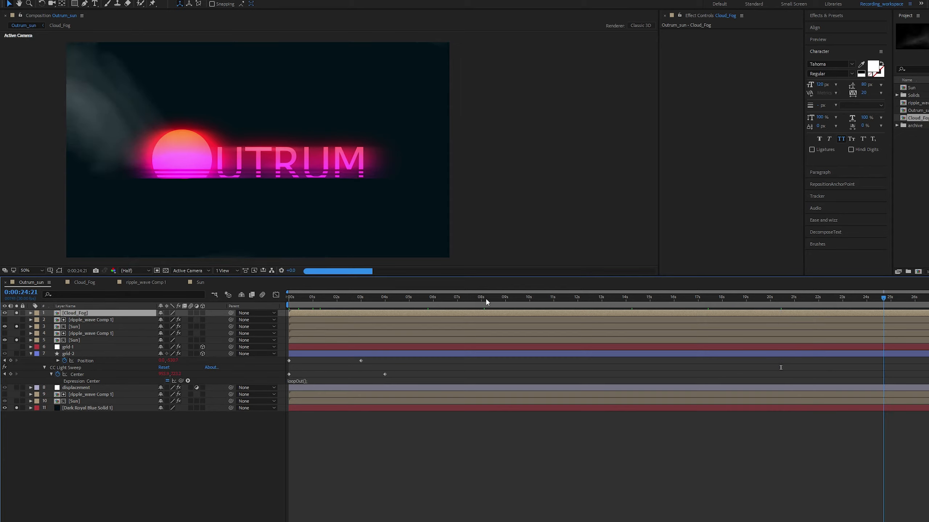
Set the preview resolution to Quarter and preview the fog over the title at different times.
left_click(132, 271)
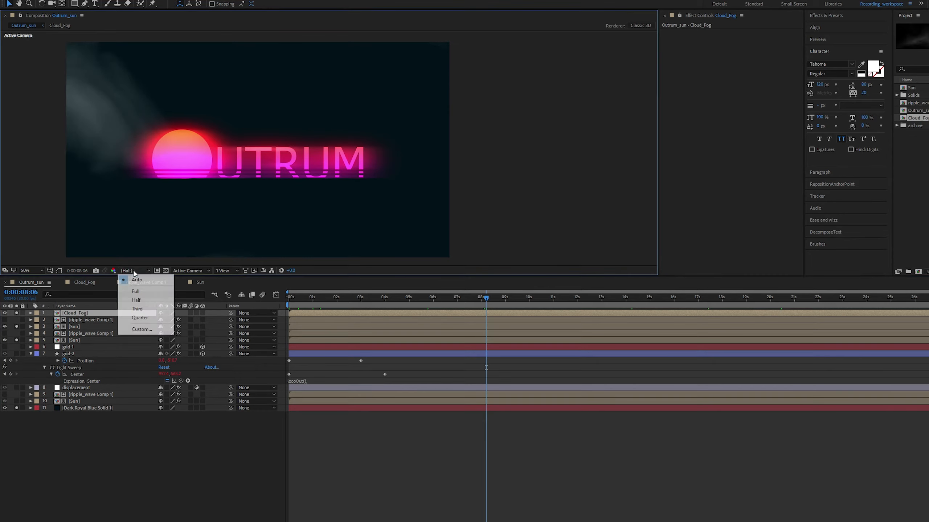
left_click(139, 317)
key("space")
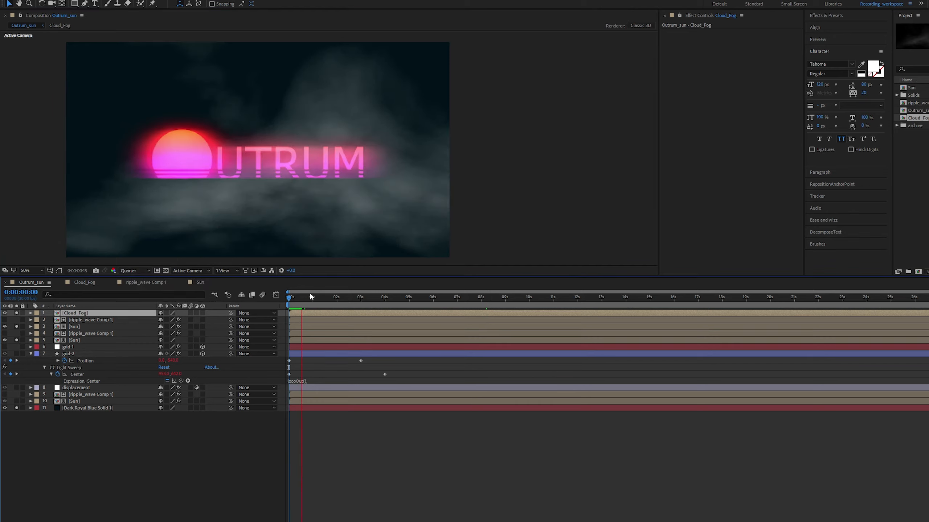
left_click(365, 298)
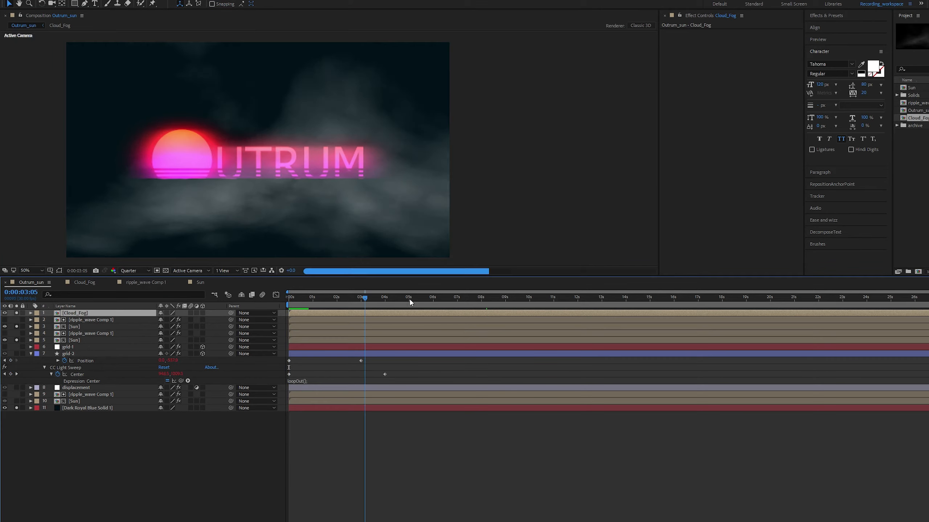
left_click_drag(545, 307, 492, 303)
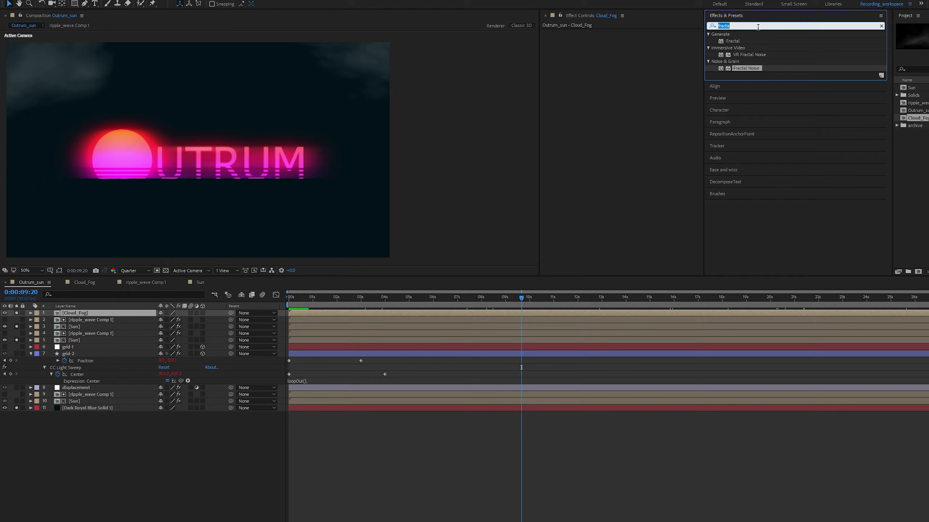
type("add")
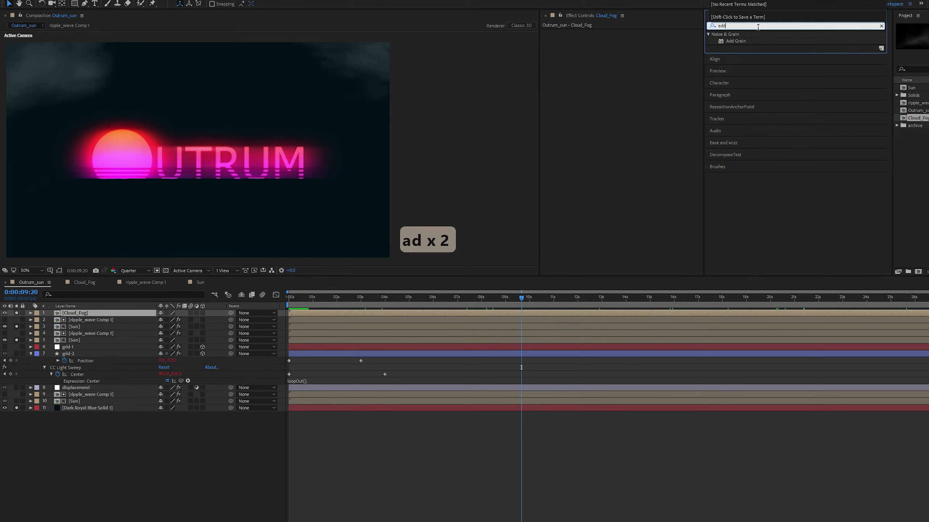
key("BackSpace")
key("BackSpace")
key("BackSpace")
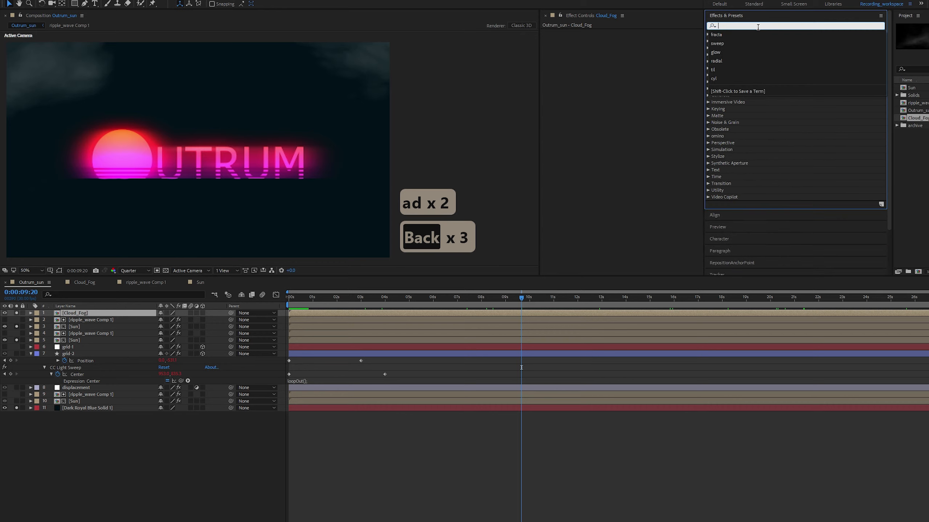
Find the Tint effect and apply it to the Cloud_Fog layer.
type("tint")
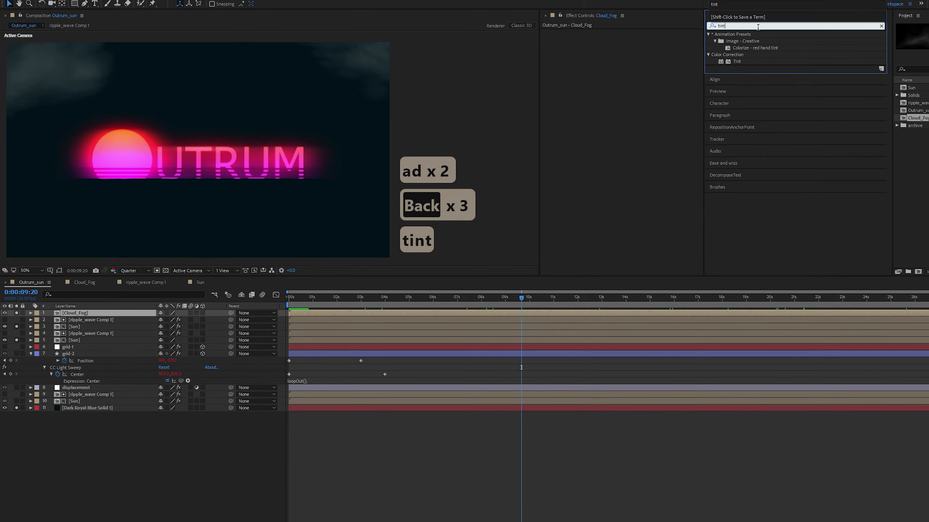
left_click(737, 62)
double_click(736, 62)
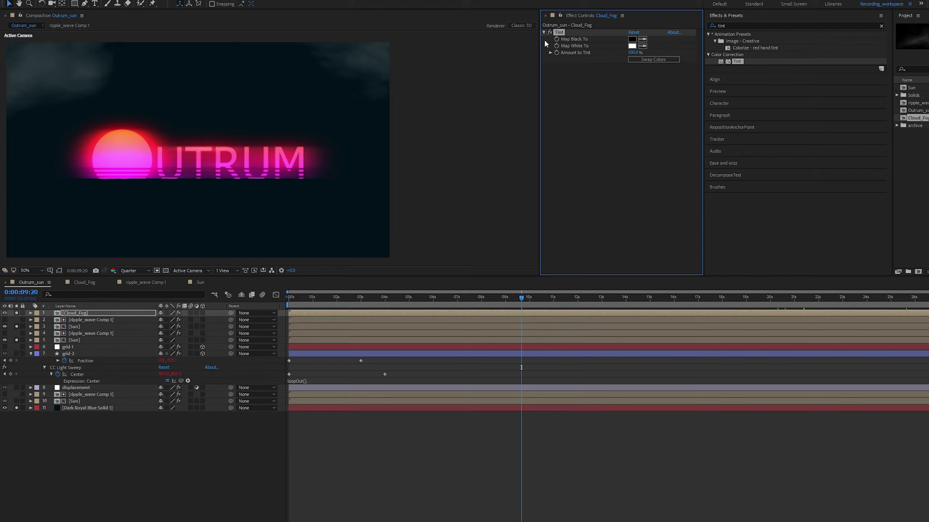
Set the Tint effect's Map Black To colour to orange.
left_click(632, 39)
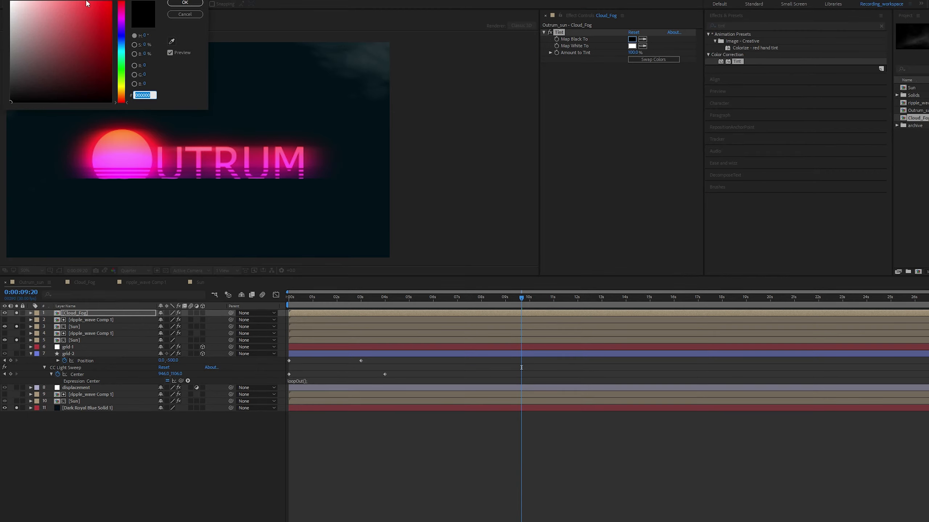
left_click(413, 48)
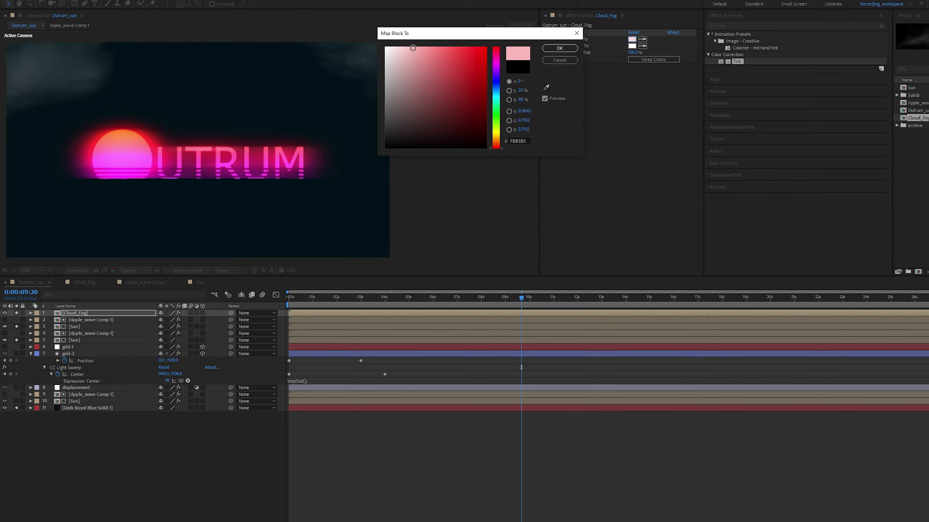
left_click(496, 97)
left_click_drag(458, 64, 454, 55)
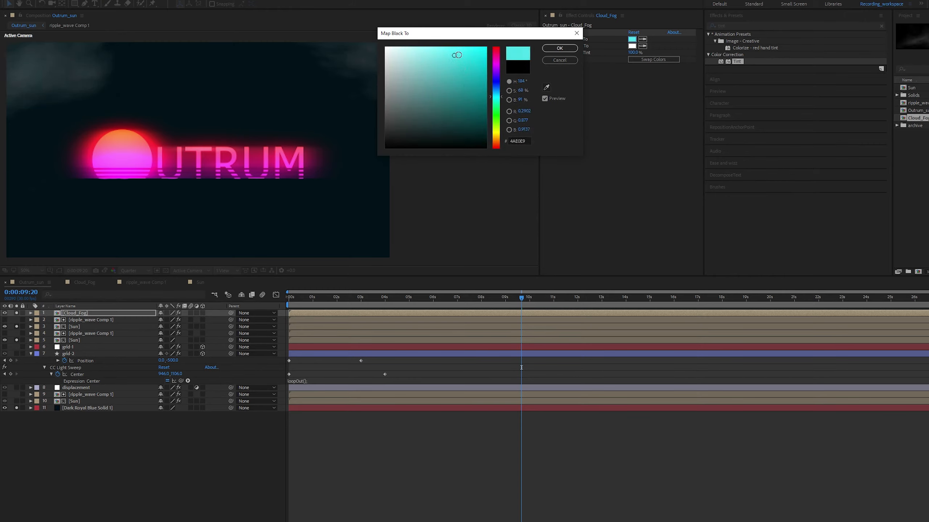
left_click_drag(496, 121, 496, 141)
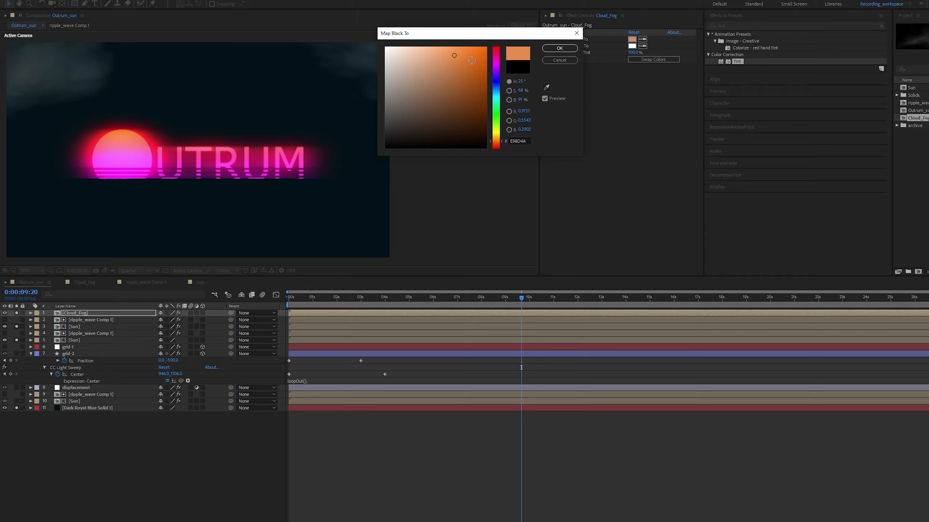
left_click(464, 55)
left_click(553, 48)
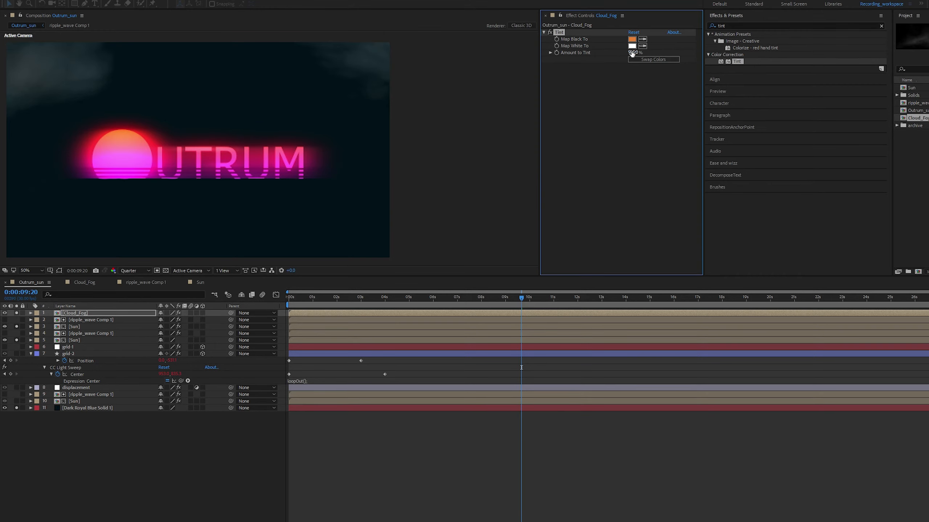
Set the Tint effect's Map White To colour to a dark blue.
left_click(632, 45)
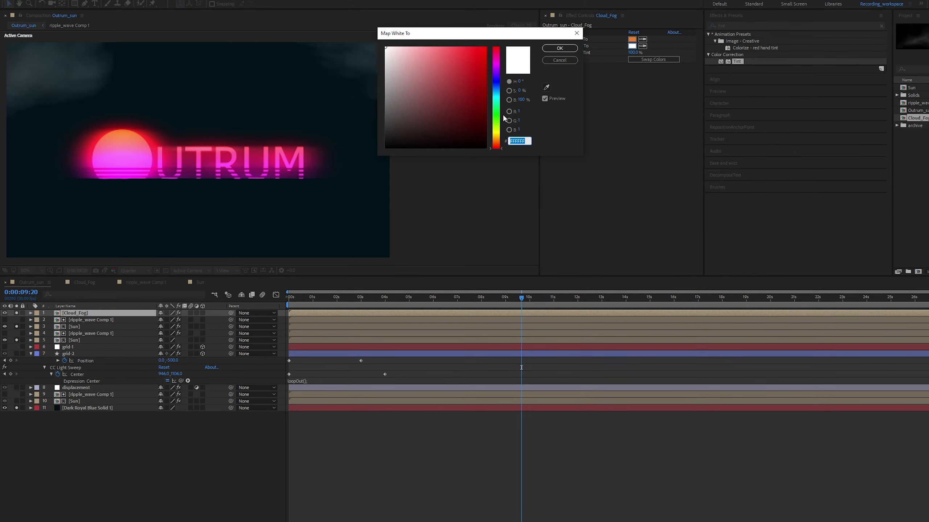
left_click(497, 91)
left_click(496, 81)
left_click(475, 110)
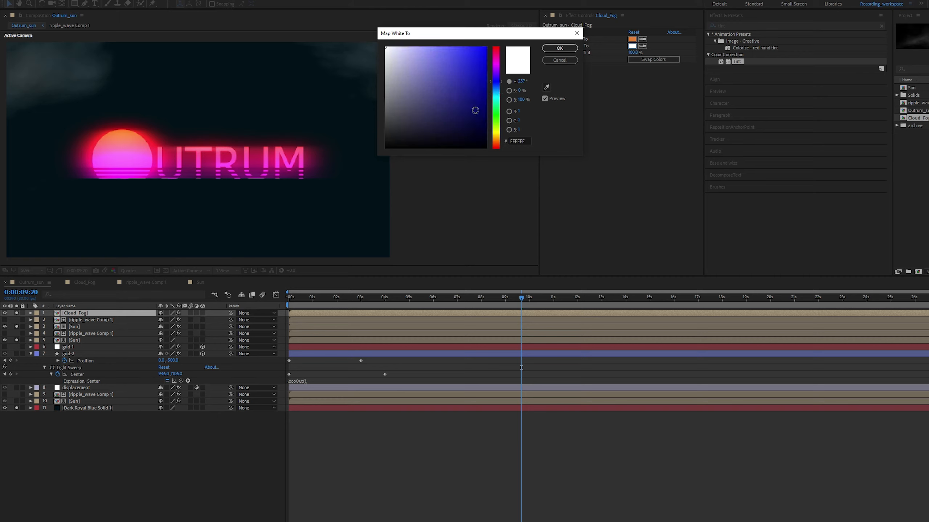
left_click(555, 49)
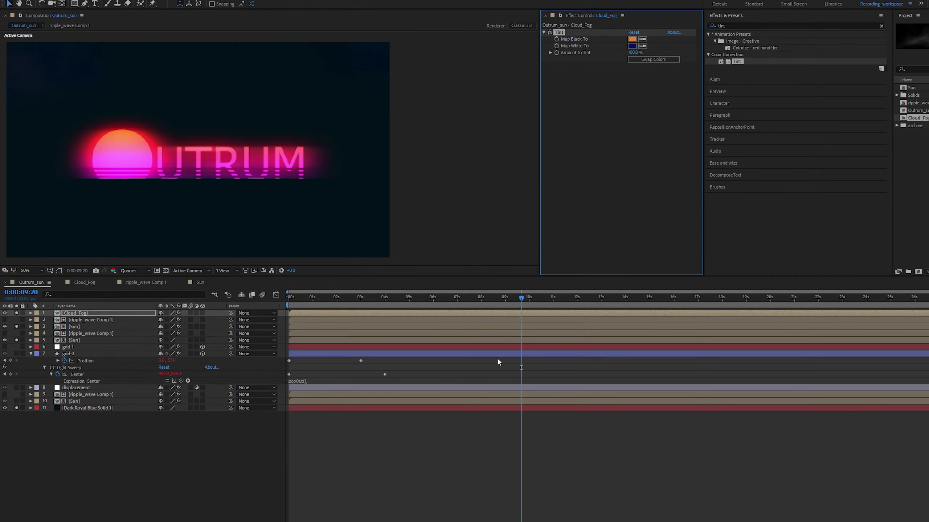
Swap the Tint effect's black and white mapping colours on the Cloud_Fog layer.
left_click(500, 313)
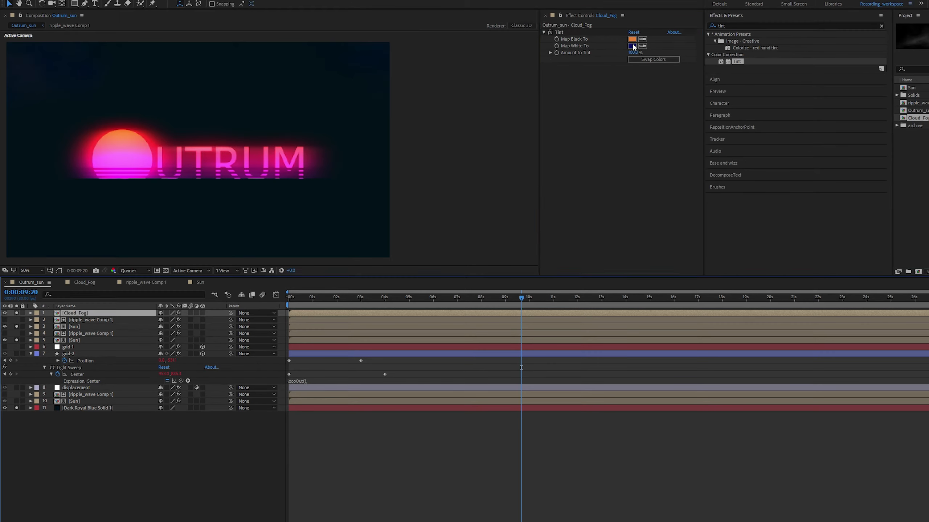
left_click(634, 60)
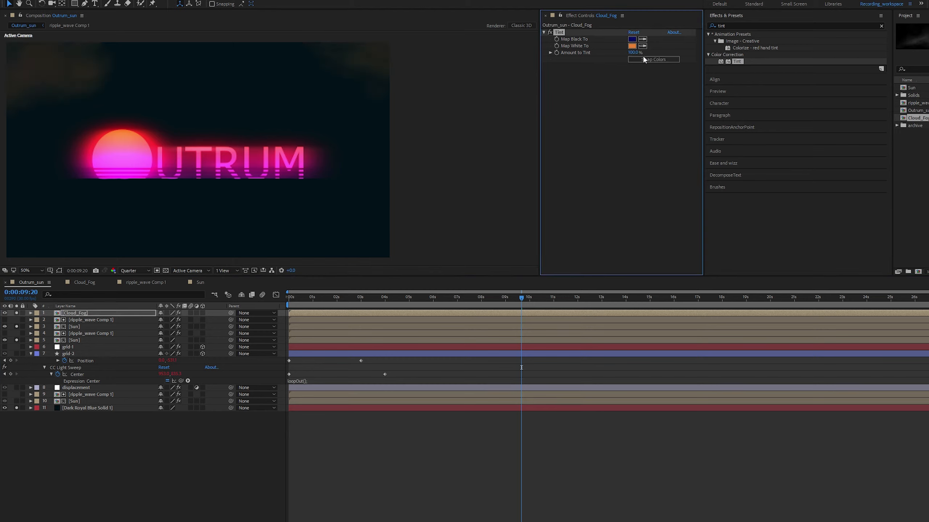
left_click(644, 60)
Set the Tint effect's Map Black To colour to purple and its Map White To colour to orange (FF8447).
left_click(632, 38)
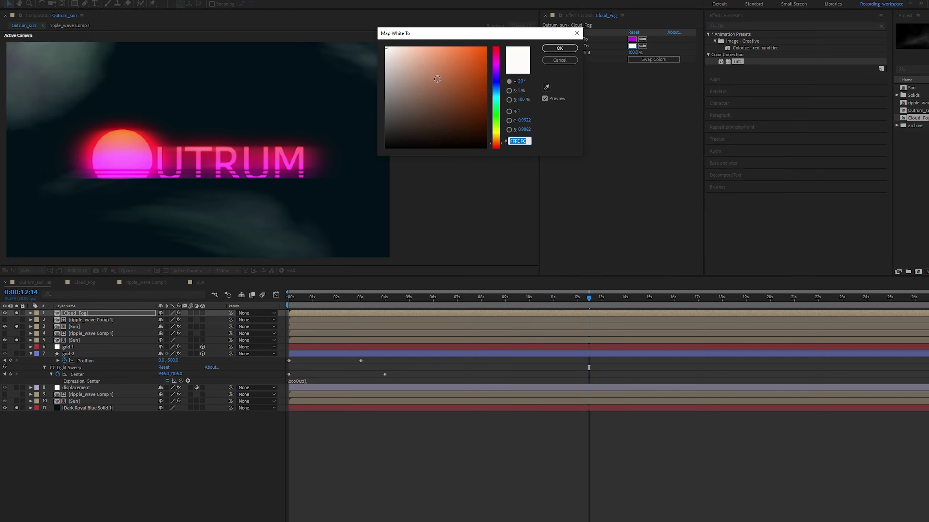
left_click(459, 47)
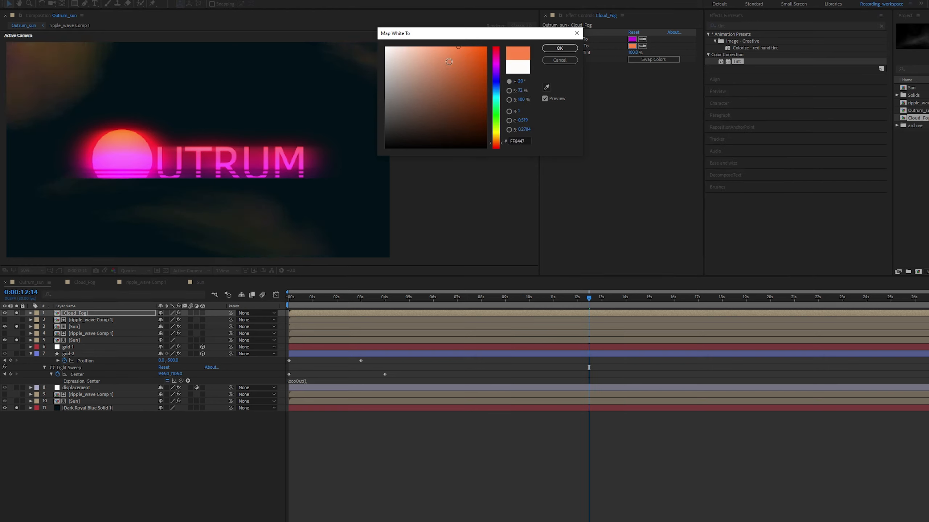
left_click(559, 48)
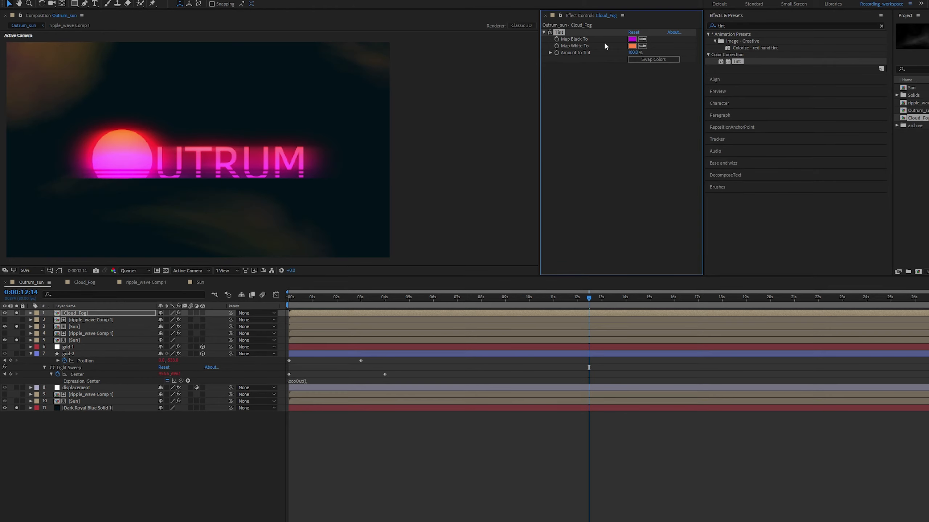
Set the Tint effect's Map Black To colour to pure black (000000).
left_click(633, 41)
mouse_move(487, 104)
left_mouse_down()
mouse_move(466, 124)
mouse_move(470, 148)
left_mouse_up()
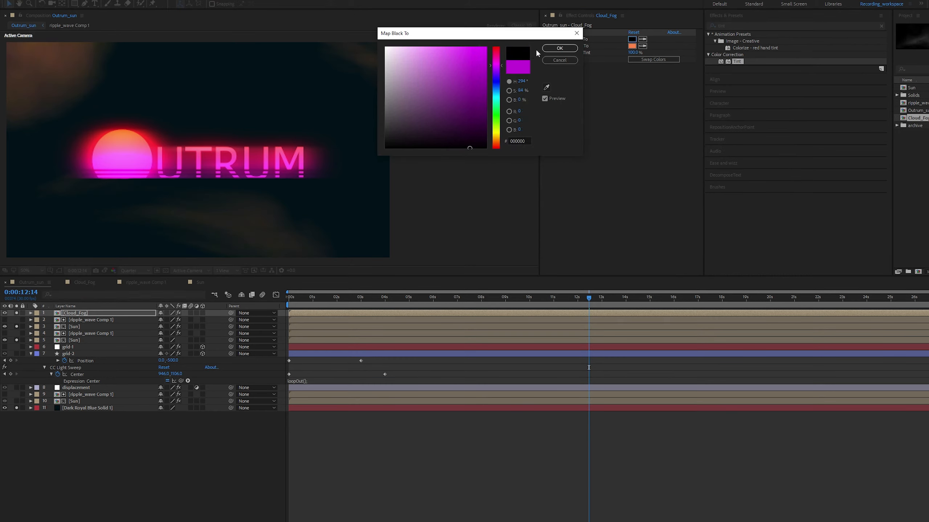
left_click(560, 48)
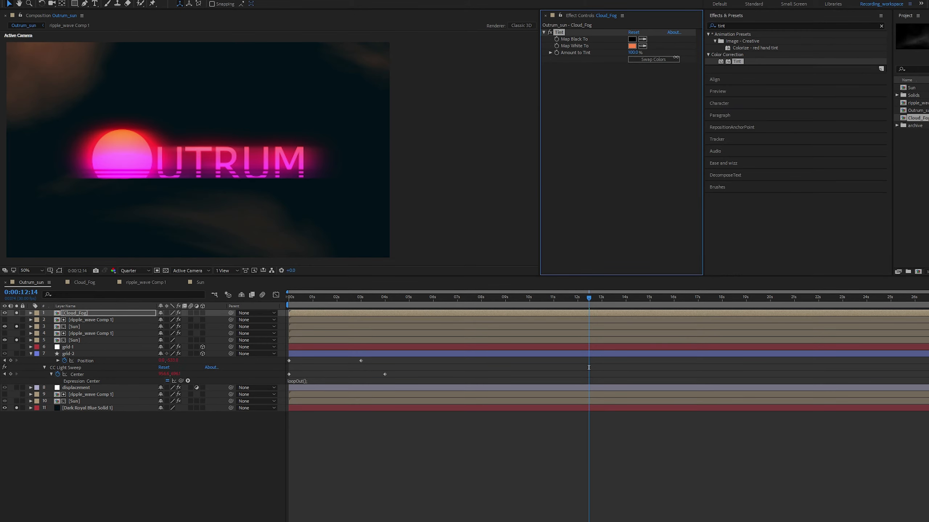
Try a lower Amount to Tint and check the orange fog at several times along the timeline.
left_click_drag(632, 52, 555, 58)
left_click(345, 293)
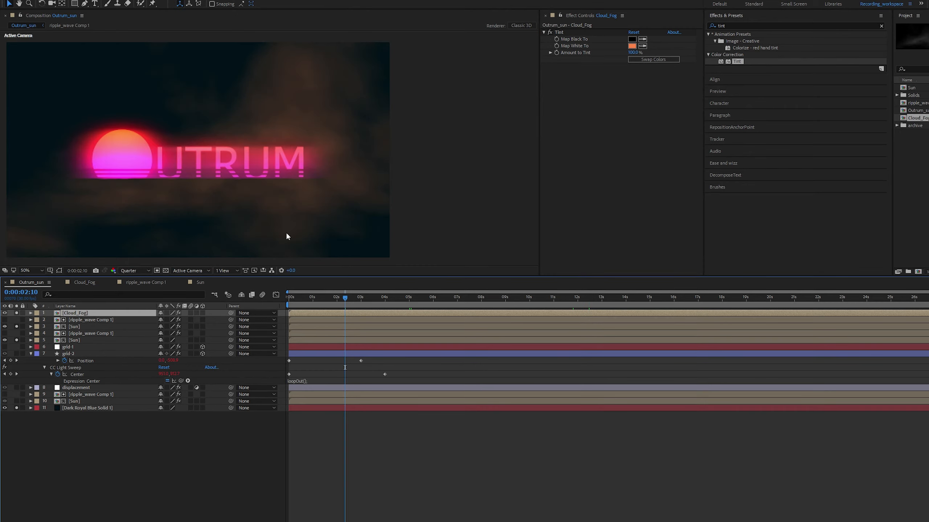
left_click(744, 298)
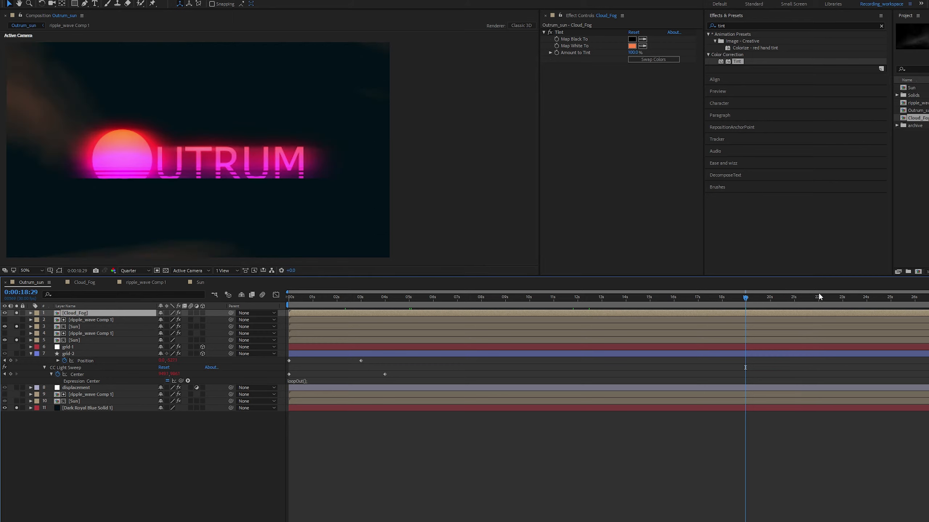
left_click(854, 298)
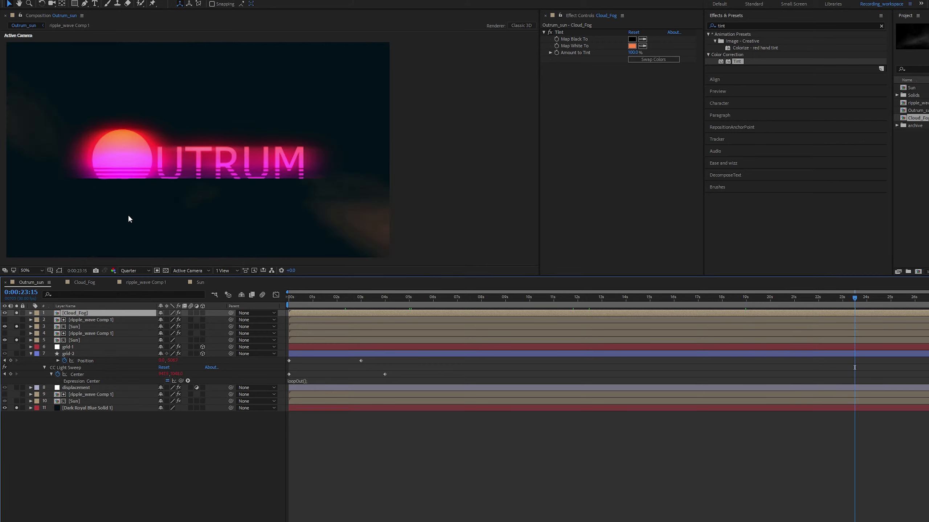
Solo the displacement layer and the reflected Sun layer to show the water reflection, and save the project.
left_click(17, 387)
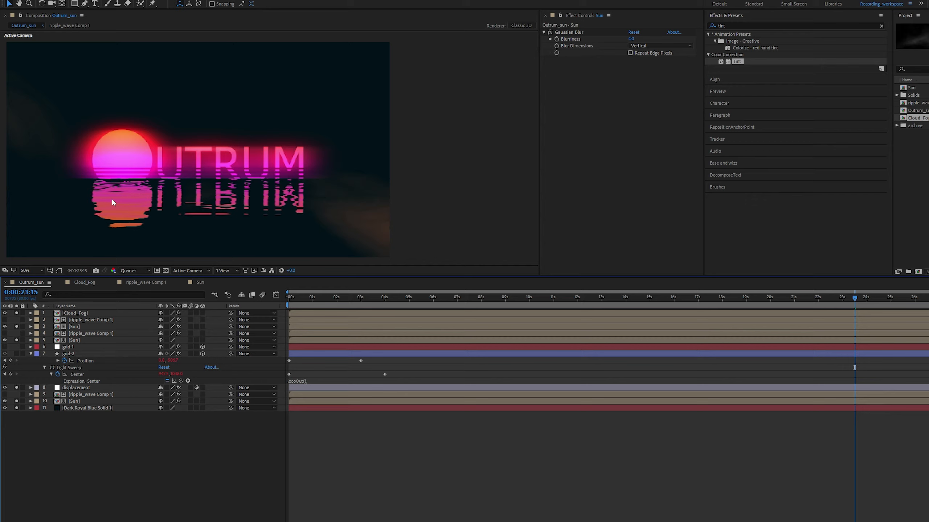
key("ctrl+s")
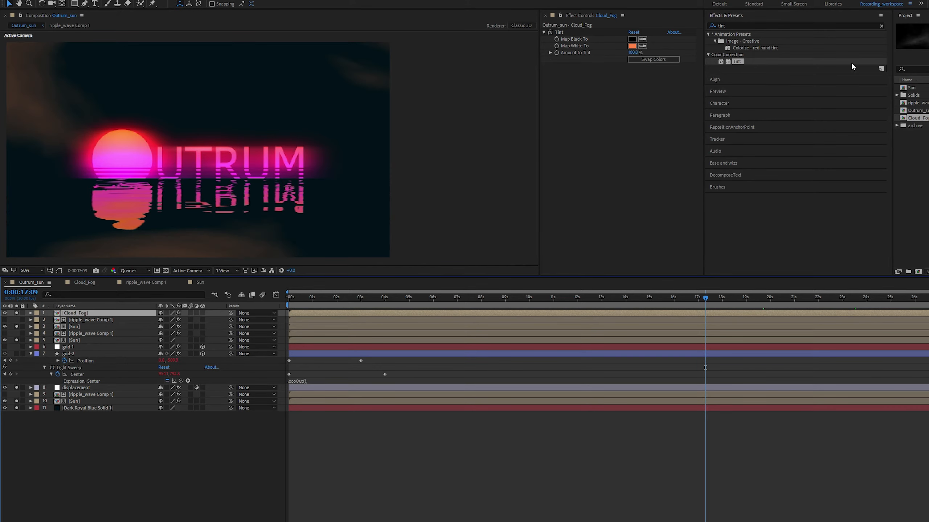
Find the Simple Choker effect and apply it to the Cloud_Fog layer.
key("ctrl+5")
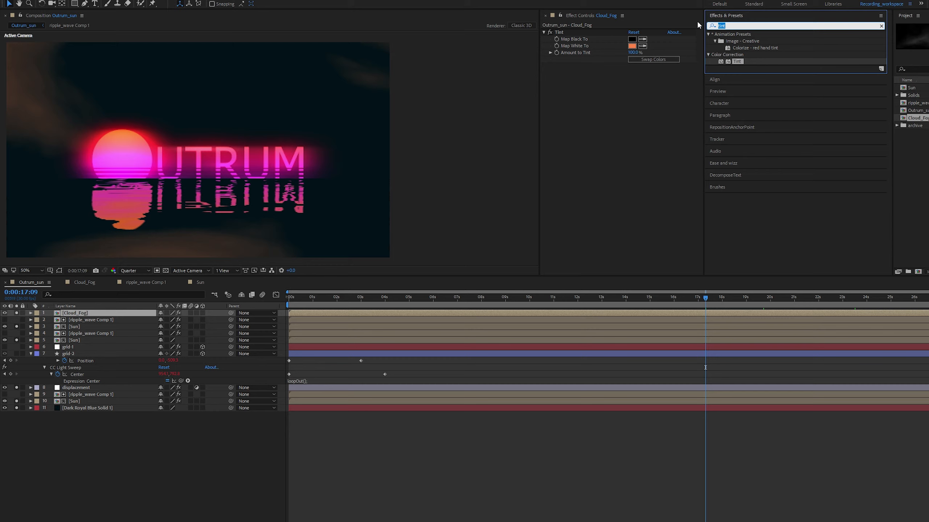
type("simple")
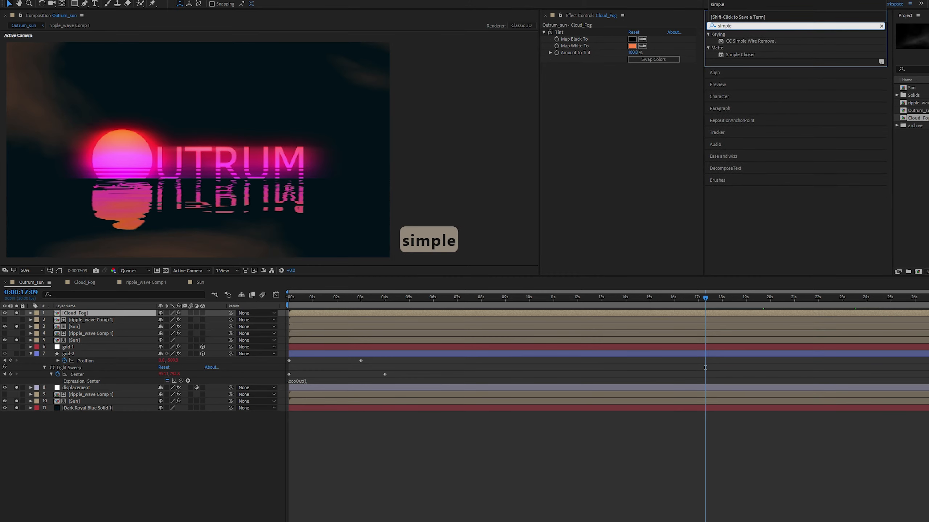
double_click(755, 55)
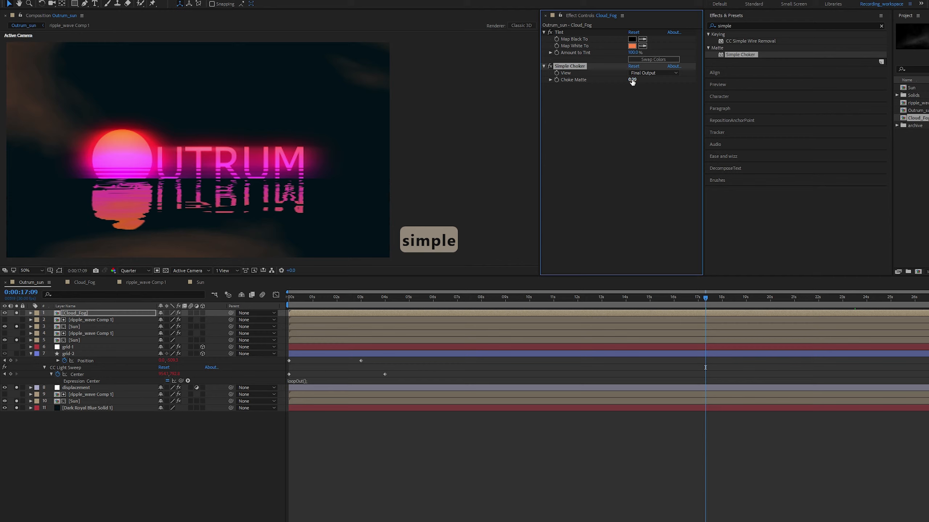
Try strongly negative Choke Matte values at different times in the timeline and settle at about -17.
left_click_drag(632, 81, 530, 97)
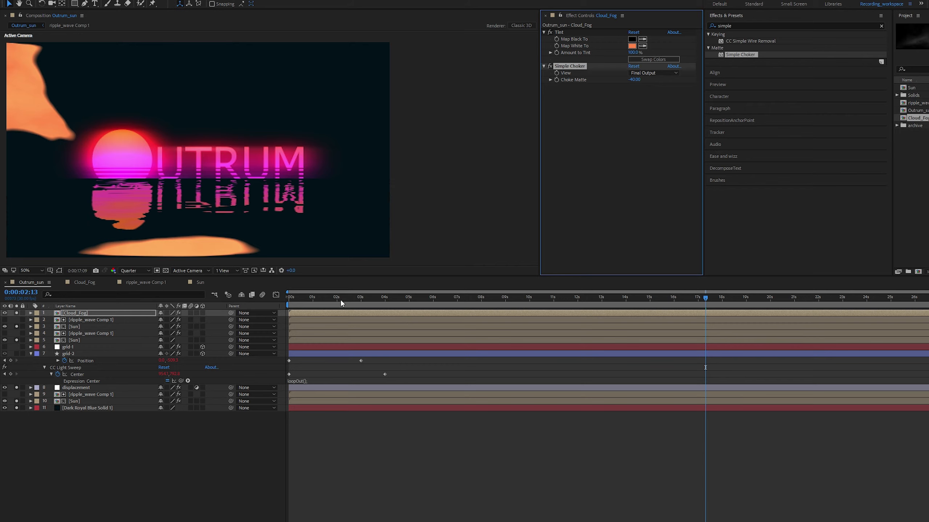
left_click(370, 301)
left_click_drag(370, 301, 537, 299)
left_click_drag(634, 80, 698, 81)
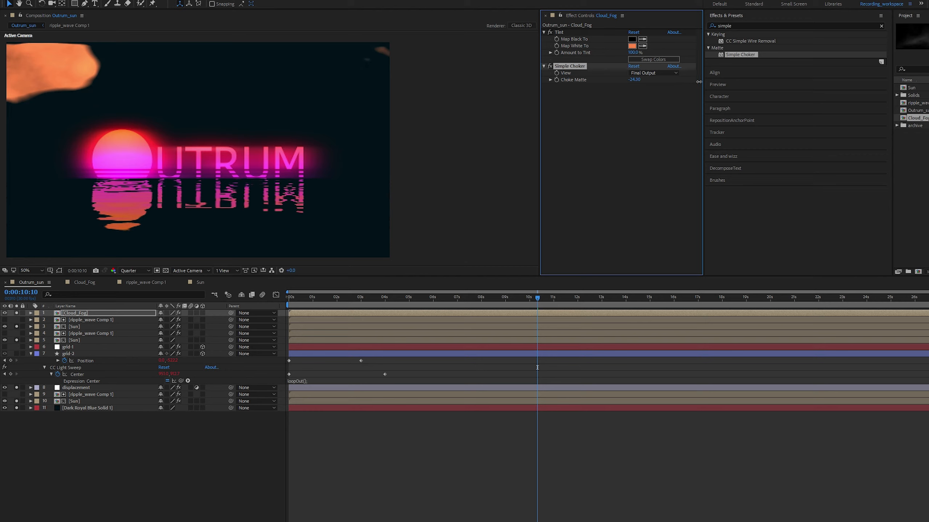
left_click_drag(635, 83, 654, 83)
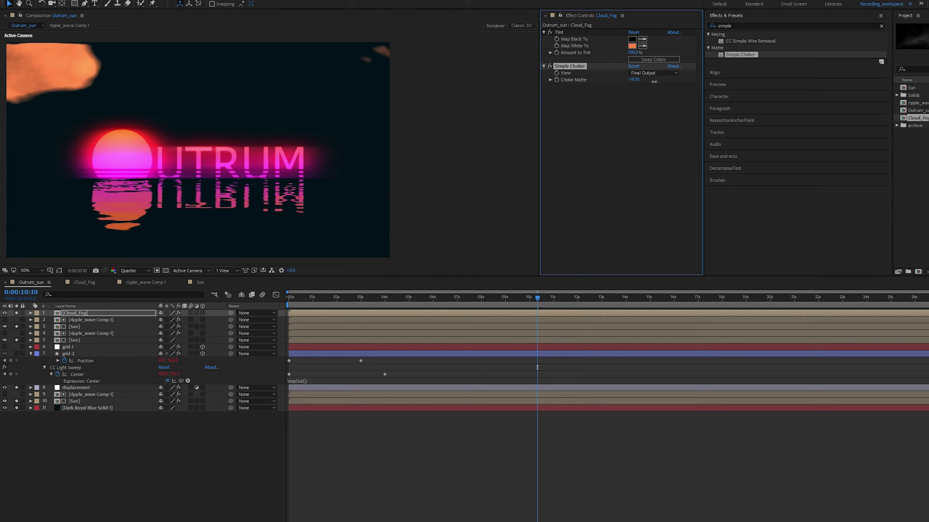
Find the Gaussian Blur effect and add it below Simple Choker on the Cloud_Fog layer.
left_click(740, 26)
type("gau")
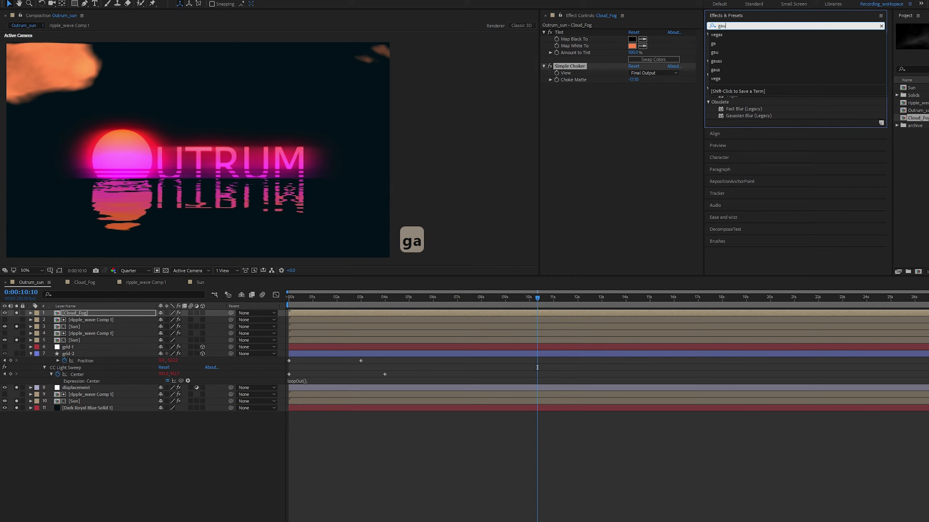
left_click_drag(747, 41, 671, 99)
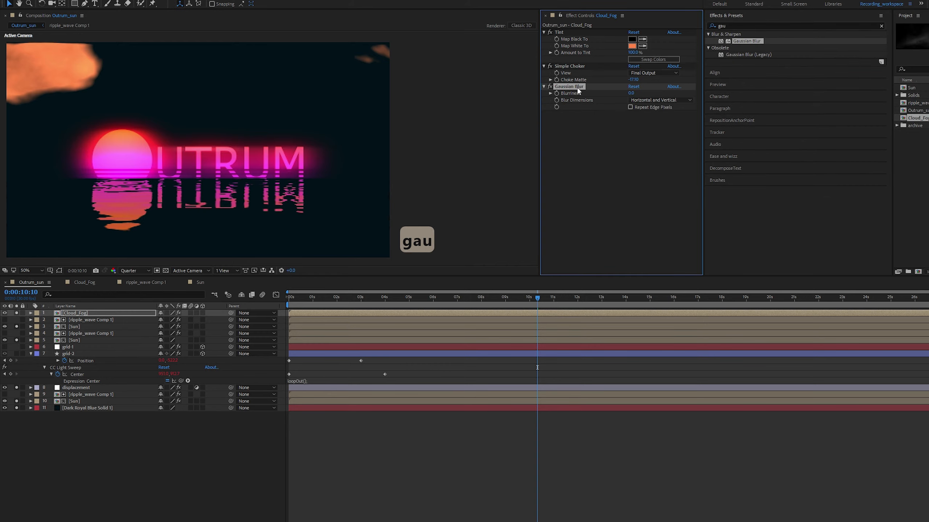
Enable Repeat Edge Pixels for the fog's Gaussian Blur and set its Blurriness to 20.5.
left_click(631, 110)
left_click(630, 107)
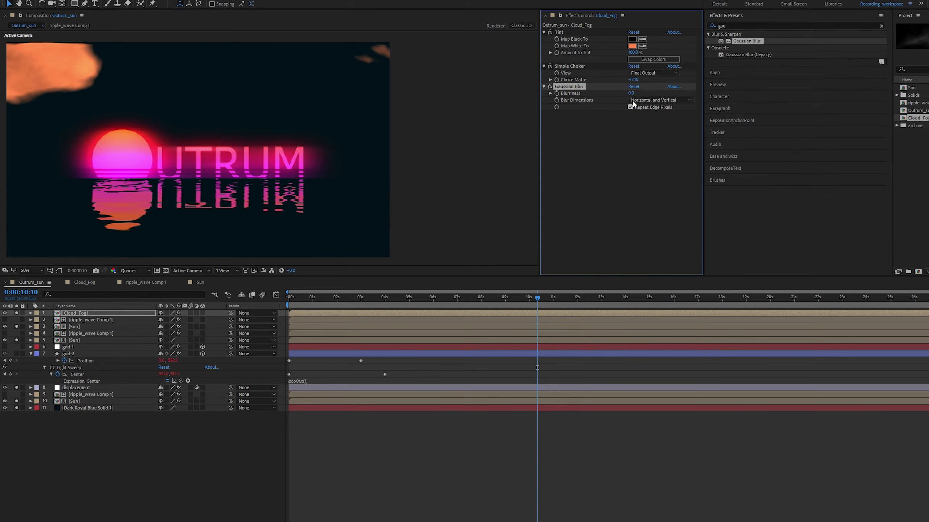
left_click_drag(722, 95, 758, 91)
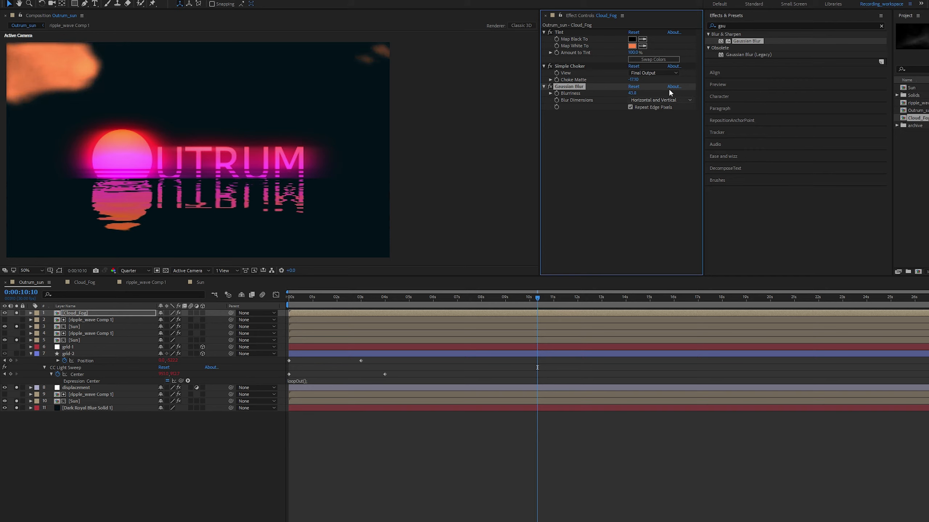
Set the Simple Choker's Choke Matte to -8.60 and preview the softened clouds.
left_click(549, 67)
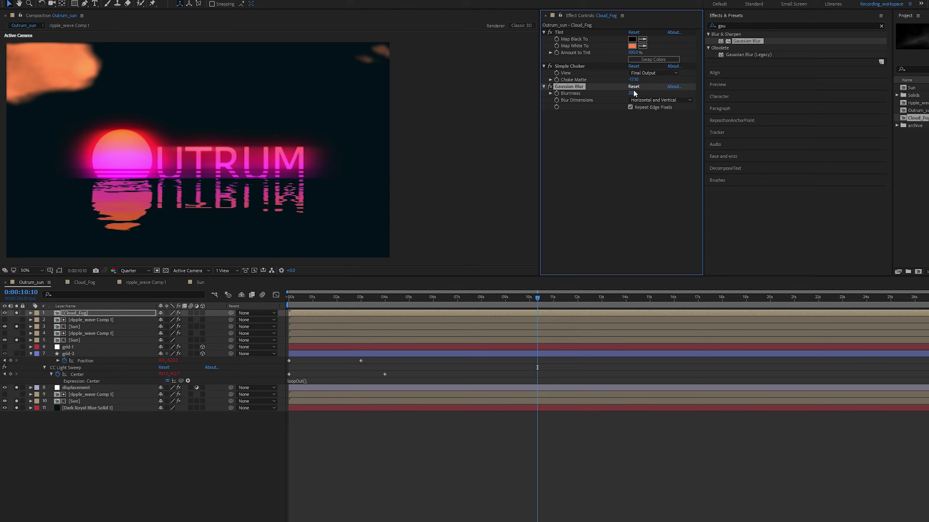
left_click_drag(641, 79, 667, 79)
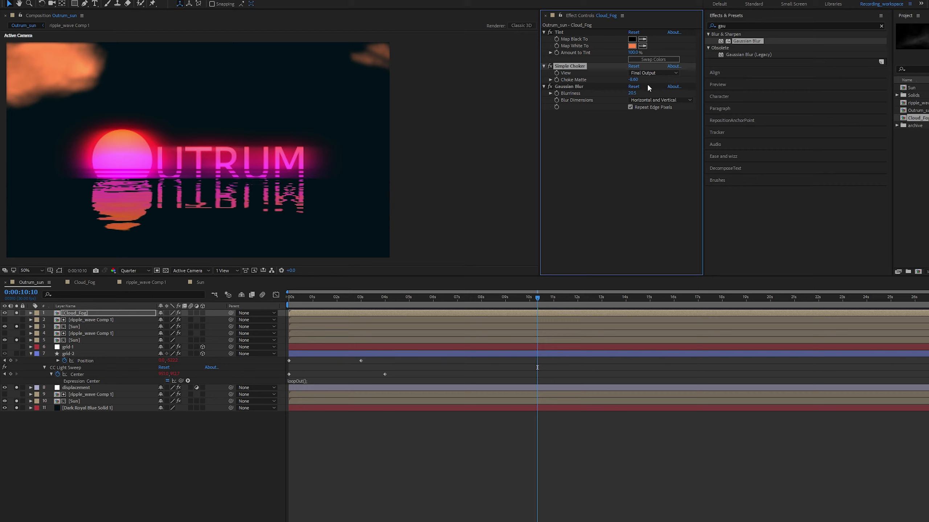
key("space")
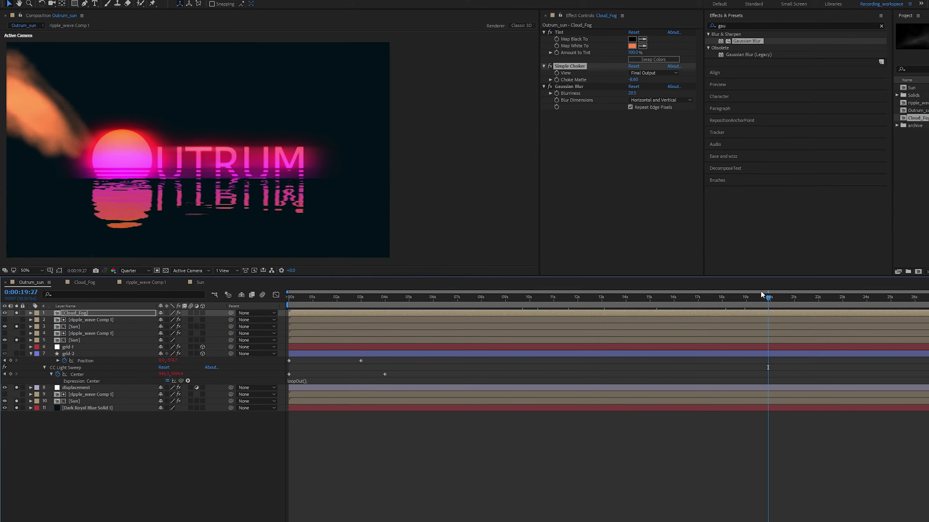
Scale the Cloud_Fog layer up to about 304%.
key("s")
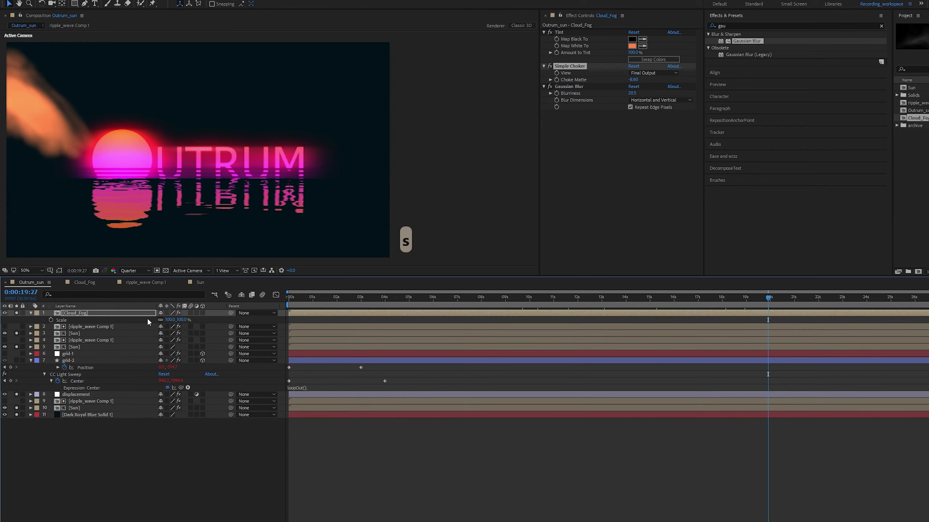
left_click_drag(167, 320, 222, 316)
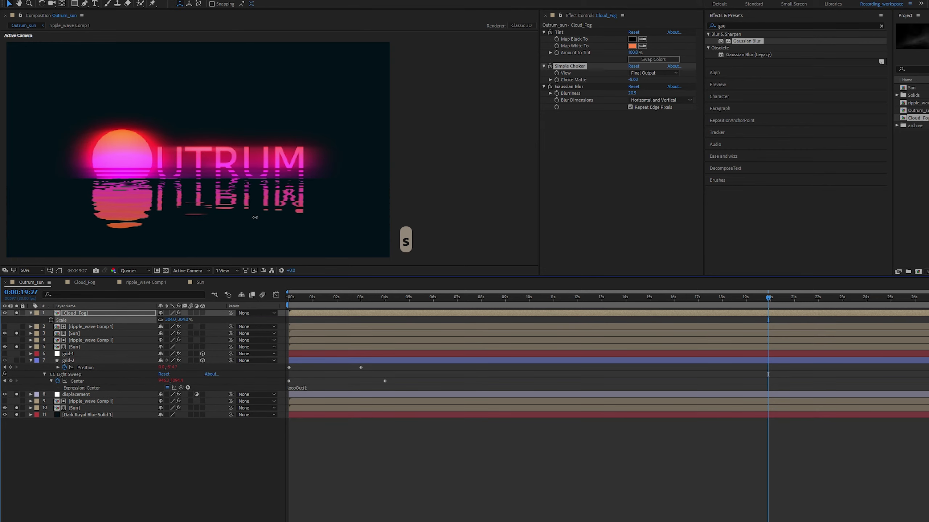
Show the layer outlines, reposition the enlarged Cloud_Fog layer toward the lower right of the scene, and check it at another time.
scroll(270, 148, "down", 2)
left_click_drag(332, 191, 239, 183)
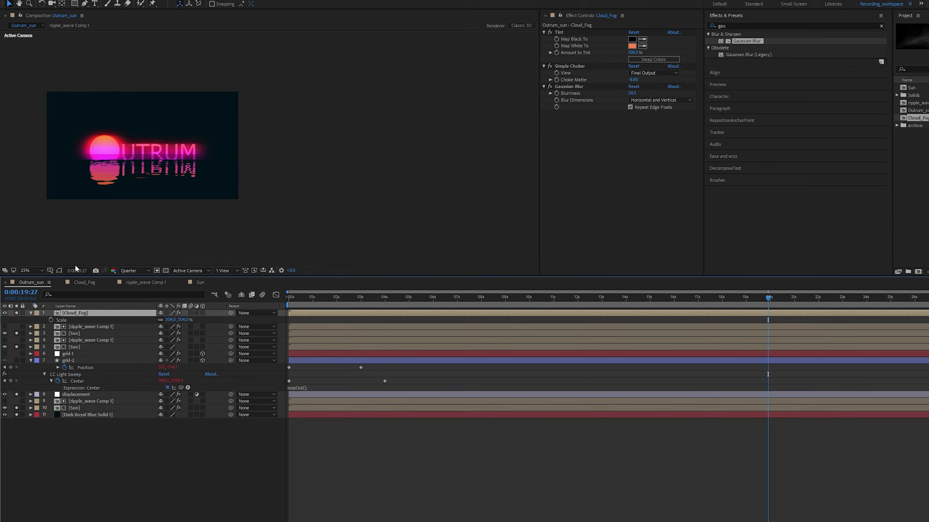
left_click(59, 271)
left_click(59, 271)
left_click_drag(316, 203, 351, 149)
left_click_drag(393, 211, 293, 175)
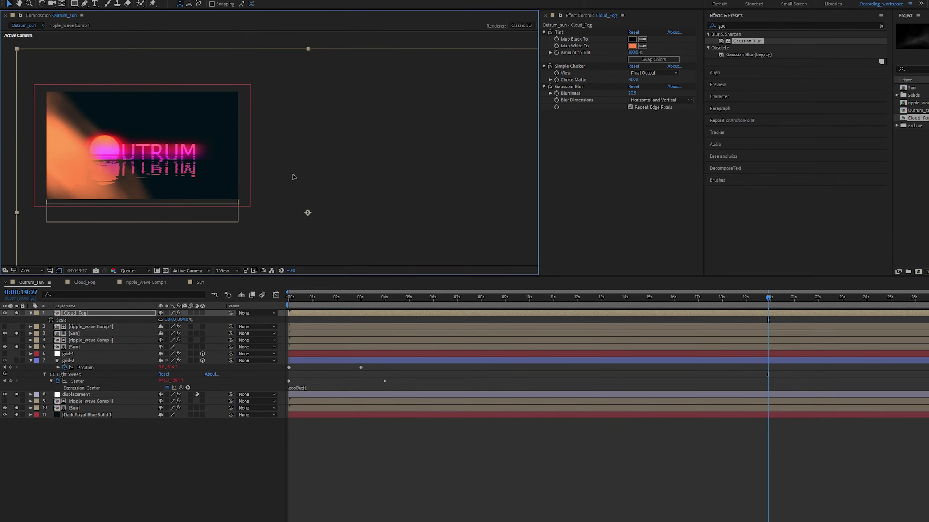
left_click_drag(299, 301, 273, 305)
left_click(638, 308)
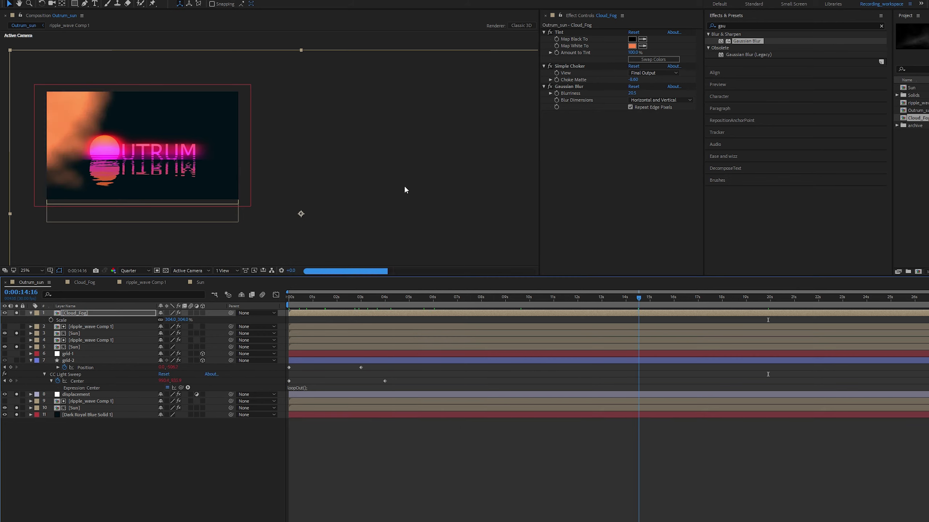
Scale the Cloud_Fog layer down to about 133.6% and reposition it around the composition frame.
left_click(10, 51)
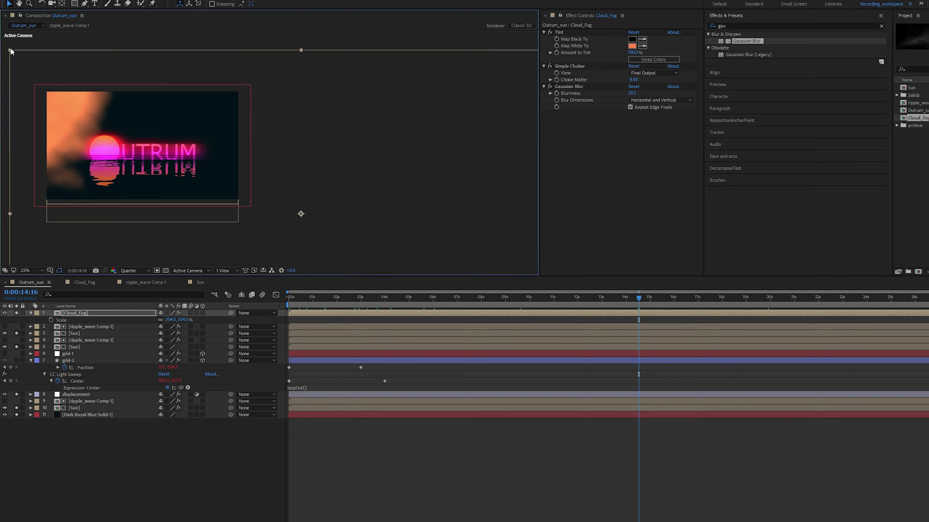
left_click_drag(10, 55, 47, 98)
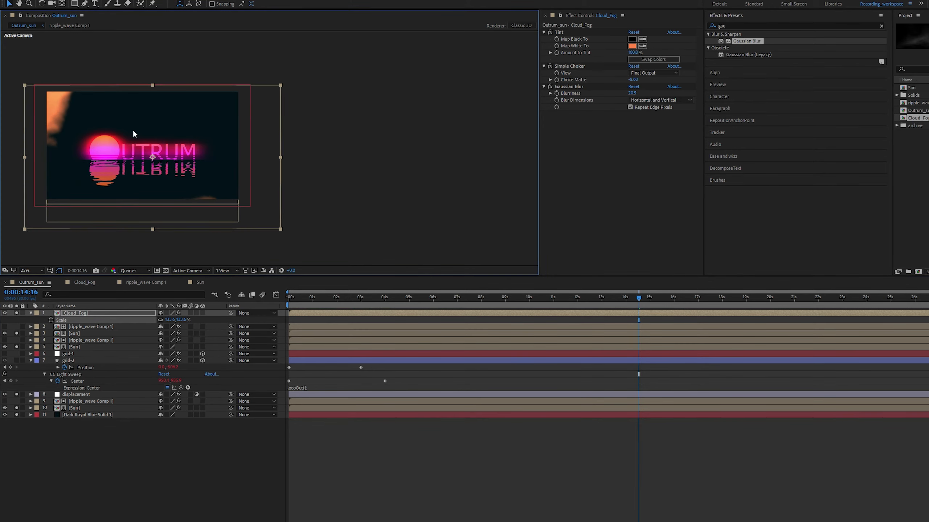
Scale the Cloud_Fog layer up to about 160.7%, shift it toward the upper right of the scene, and check it around 18 seconds.
left_click_drag(281, 83, 307, 66)
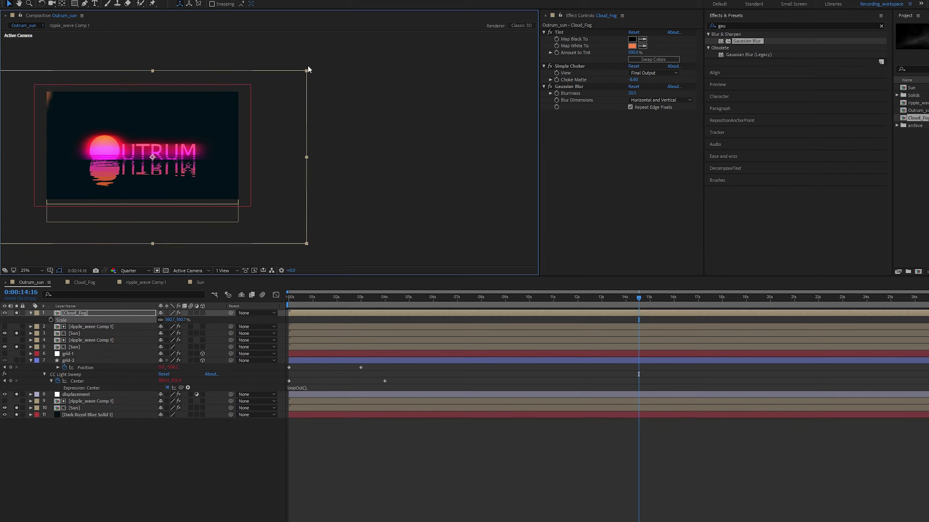
left_click_drag(280, 139, 307, 92)
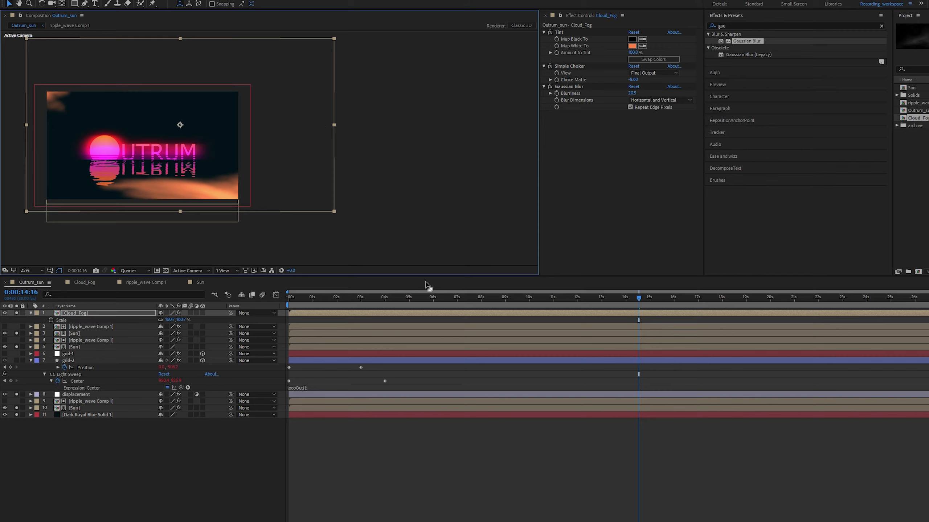
left_click_drag(428, 295, 745, 298)
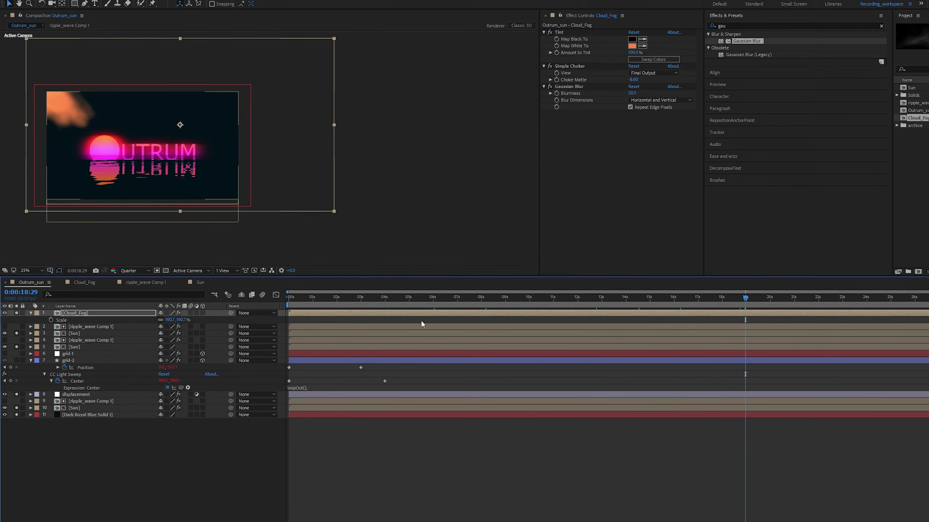
Open the Cloud_Fog composition, examine the fog at 0:00:01:15, and return to the Outrum_sun composition.
double_click(428, 314)
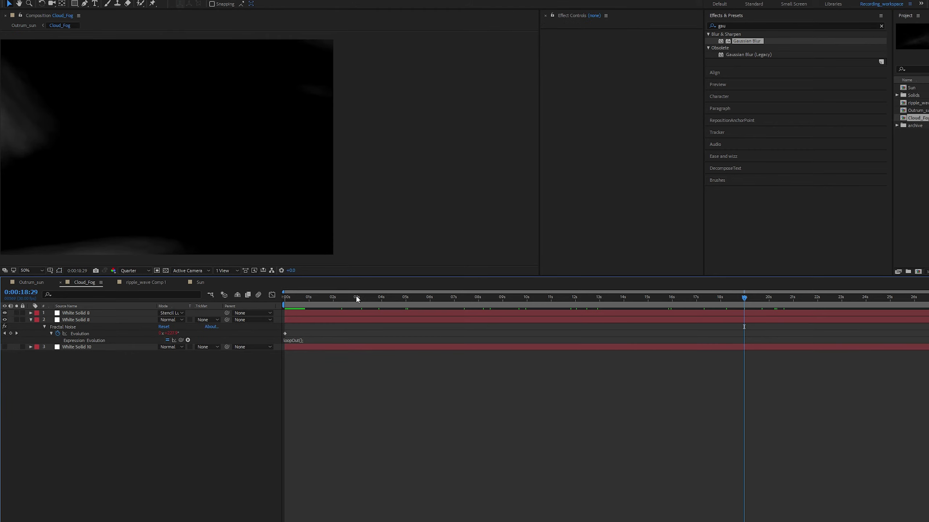
mouse_move(313, 302)
left_mouse_down()
mouse_move(278, 306)
mouse_move(403, 305)
mouse_move(271, 302)
mouse_move(321, 303)
left_mouse_up()
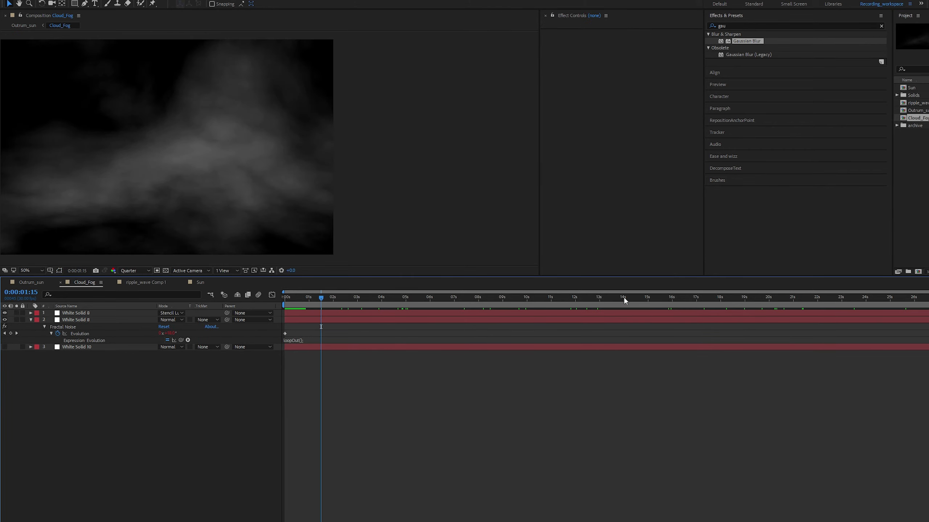
key("Tab")
key("Left")
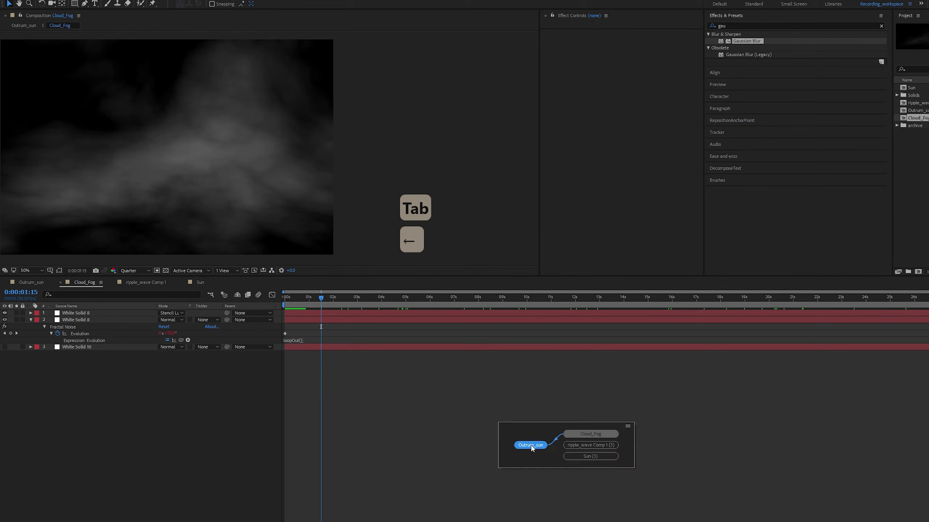
left_click(531, 445)
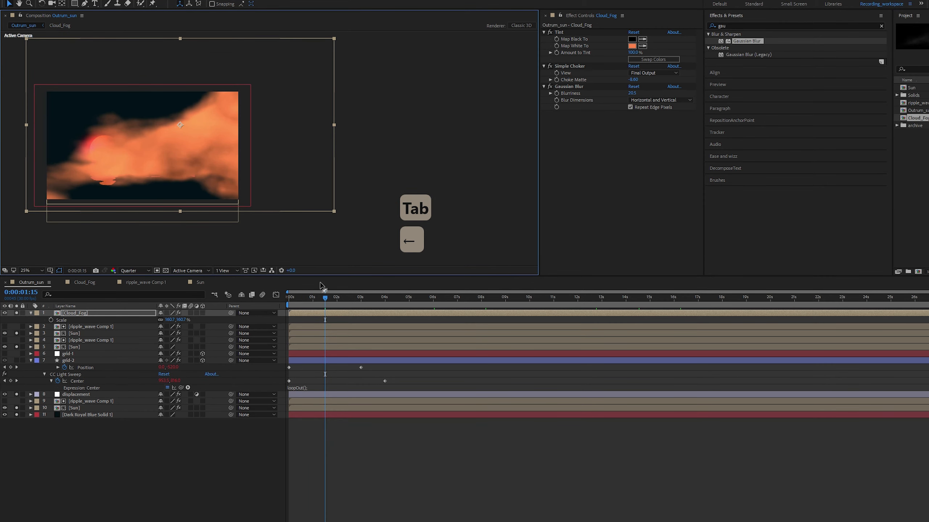
Duplicate the Cloud_Fog layer and set the opacity of both copies to 60%.
left_click(320, 283)
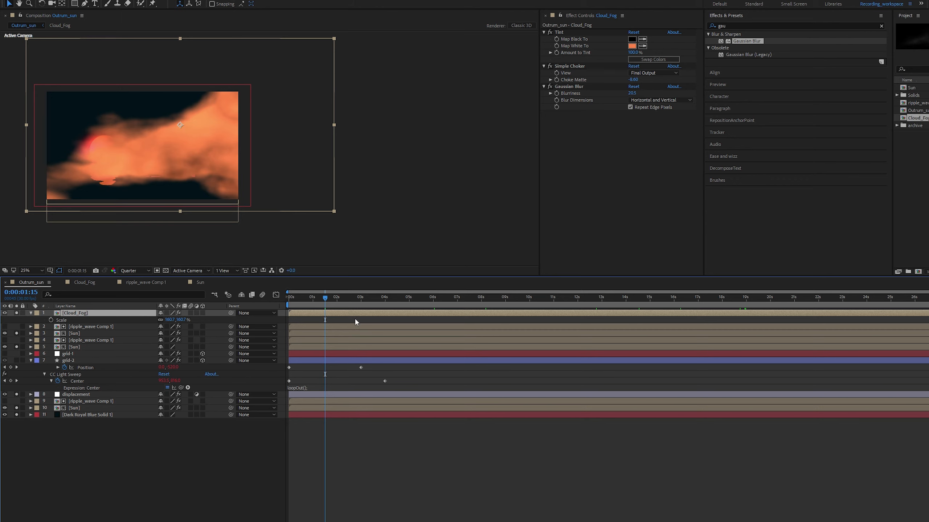
key("ctrl+d")
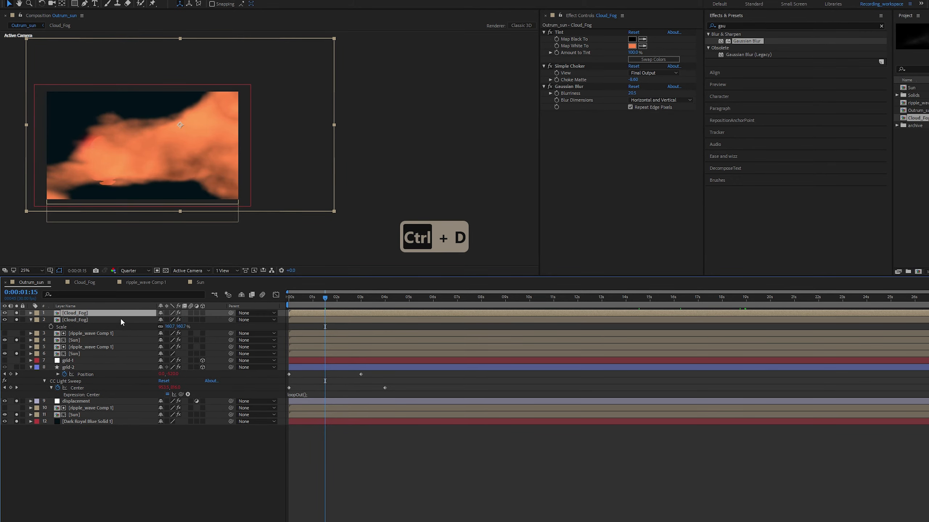
left_click(117, 320, "shift")
key("t")
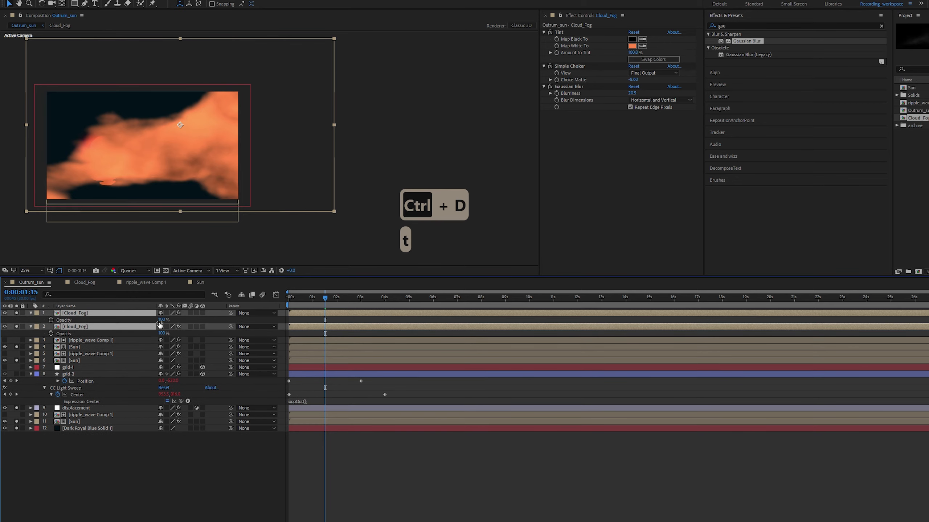
left_click_drag(165, 321, 152, 322)
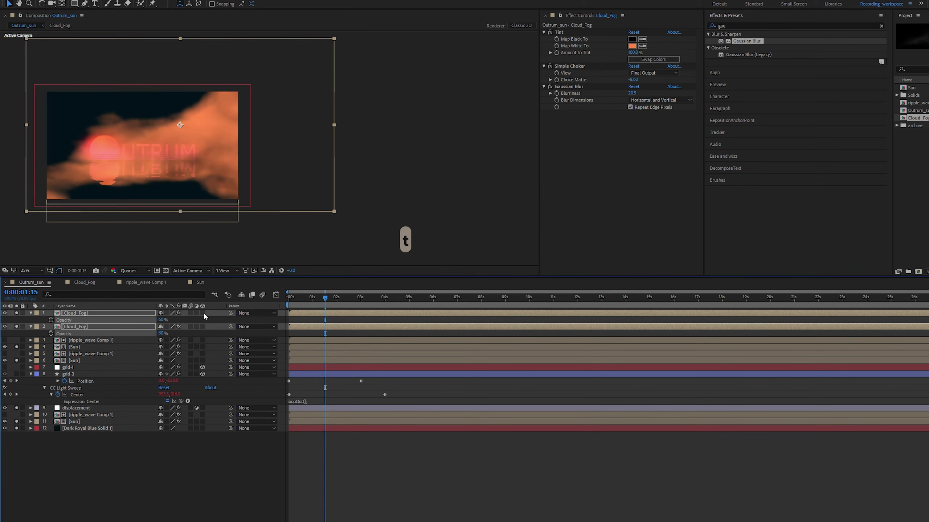
Make both Cloud_Fog layers 3D.
left_click(204, 313)
left_click(203, 360)
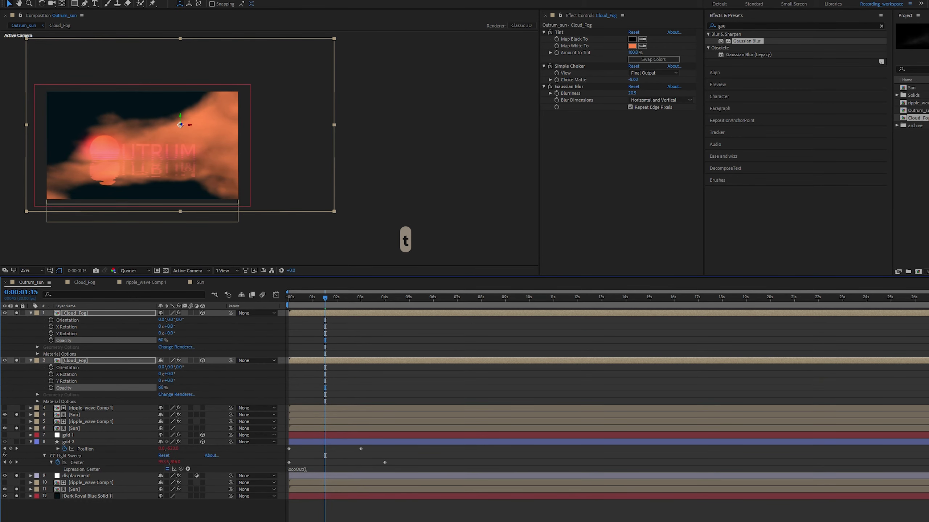
left_click(192, 340)
Bring the top Cloud_Fog copy closer with a Z position of about -842 and move it to about 309, 427.
left_click(118, 313)
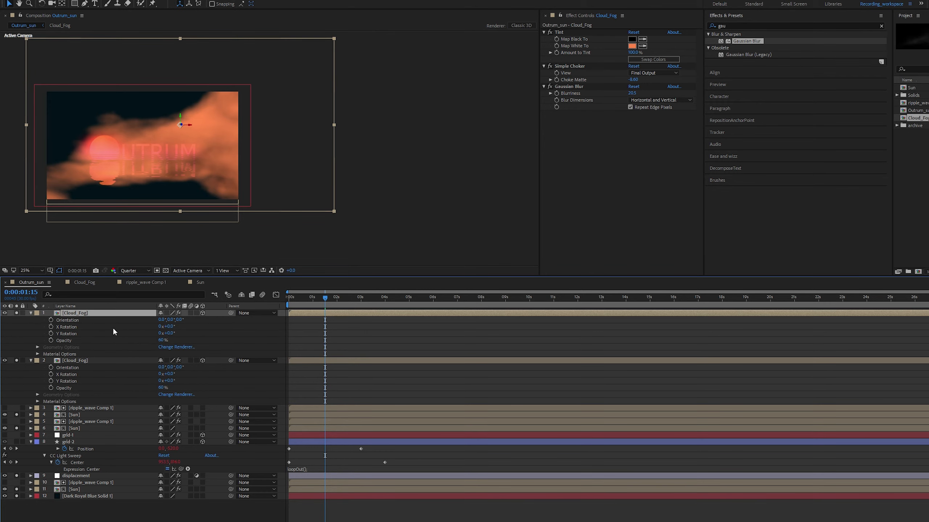
left_click(108, 360, "shift")
key("p")
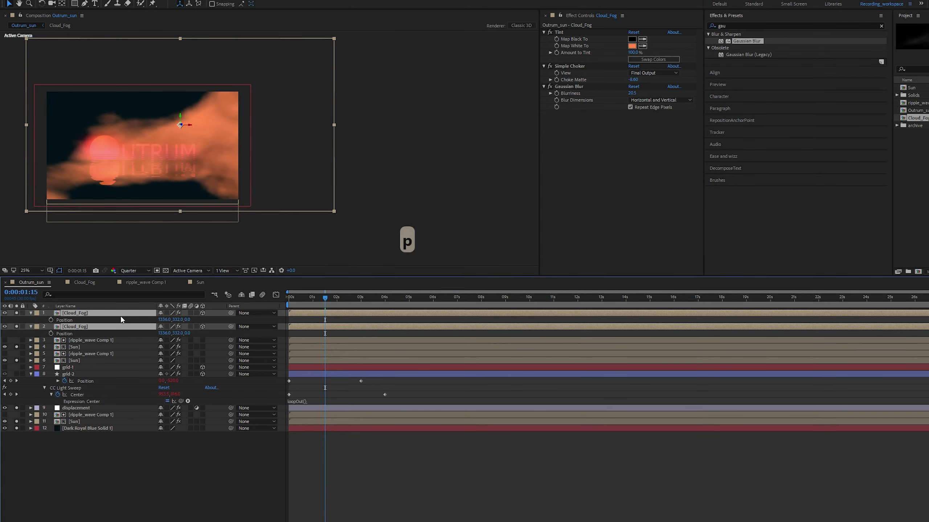
left_click(184, 354)
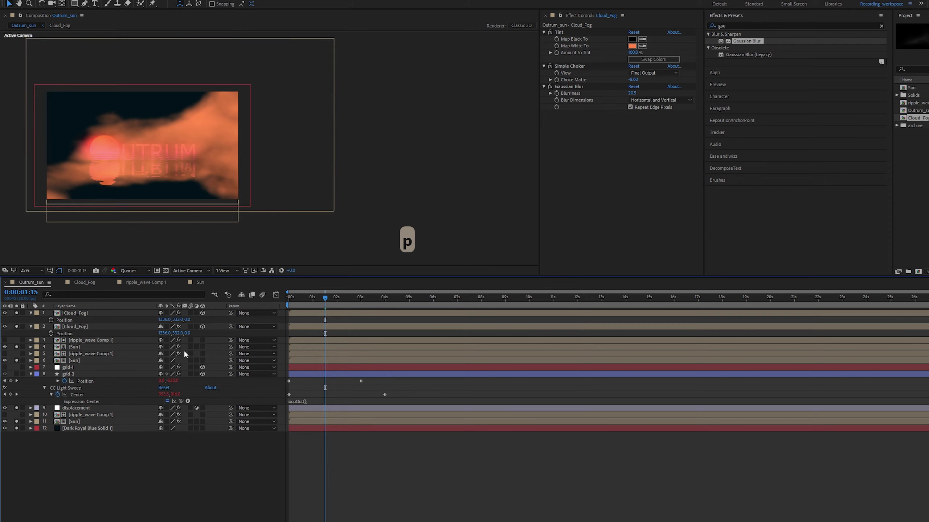
left_click_drag(188, 320, 56, 321)
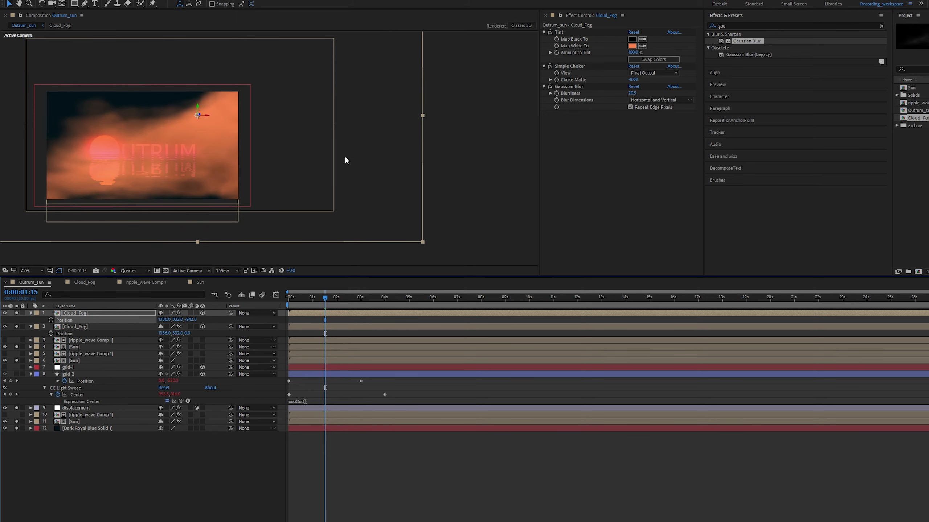
key("v")
left_click_drag(318, 217, 222, 201)
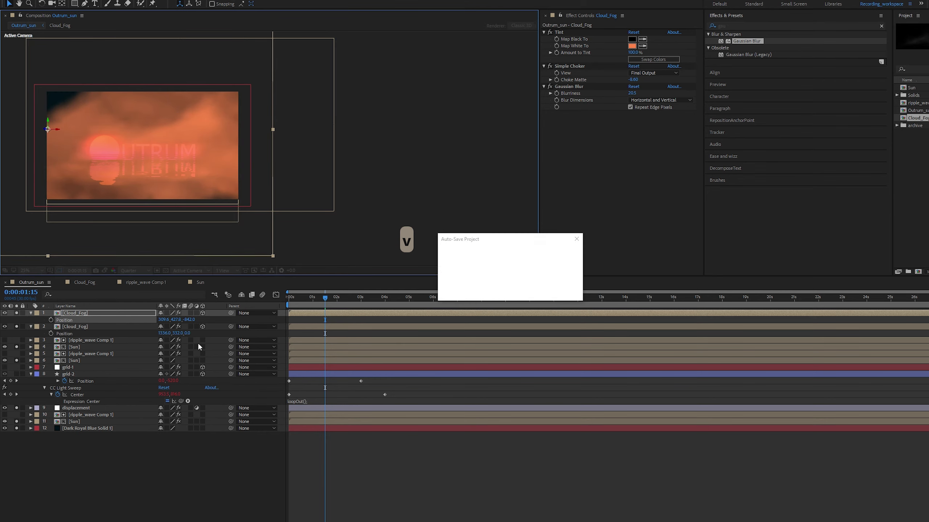
Lower the opacity of the top Cloud_Fog copy to about 11%.
key("s")
key("t")
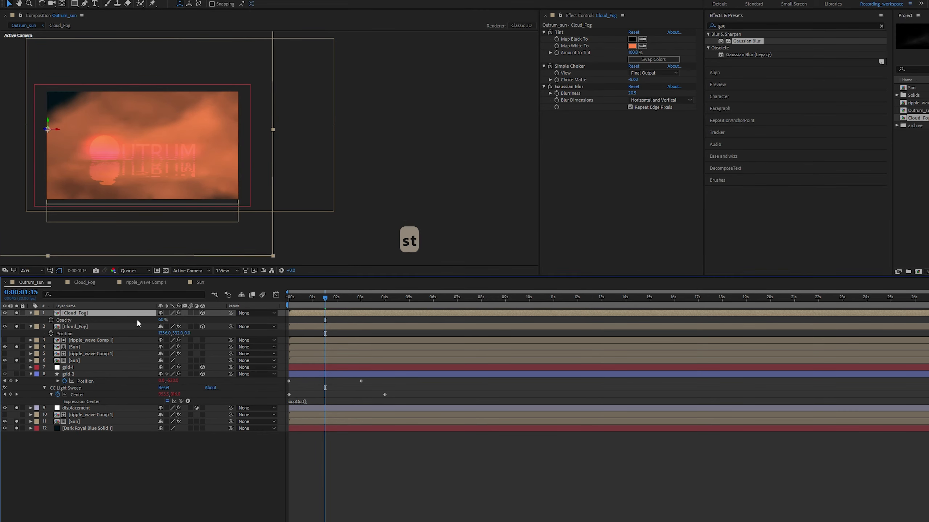
left_click_drag(159, 321, 132, 324)
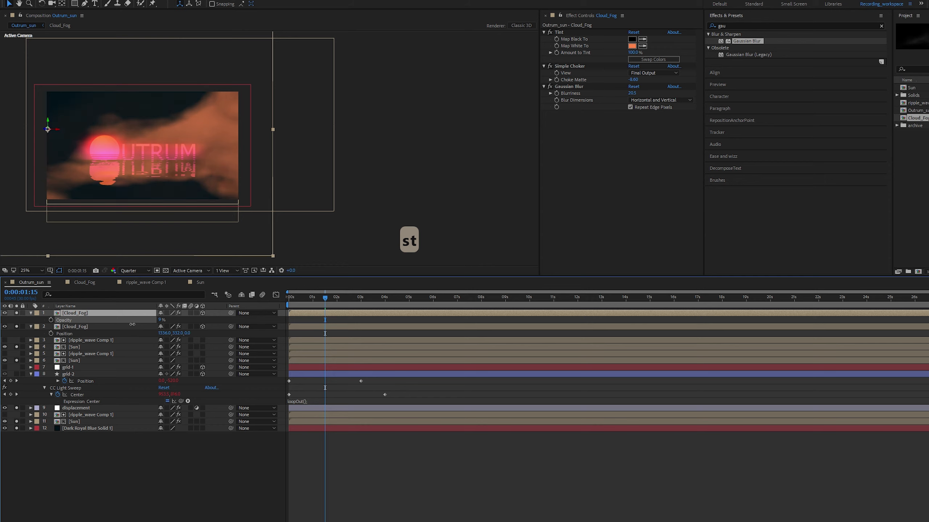
left_click(121, 326)
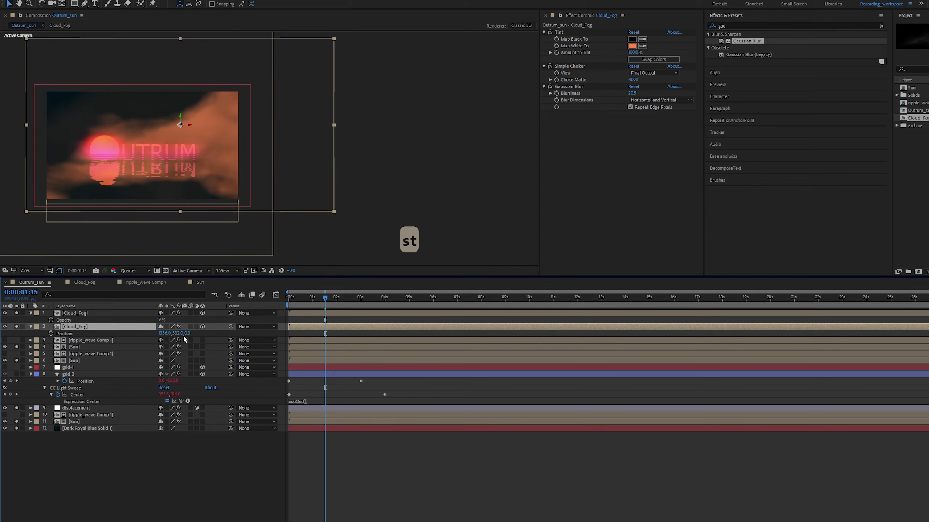
left_click_drag(158, 321, 164, 320)
Set the second Cloud_Fog layer's opacity to 41% and preview the layered clouds from the start.
left_click(115, 315)
left_click(113, 325)
key("t")
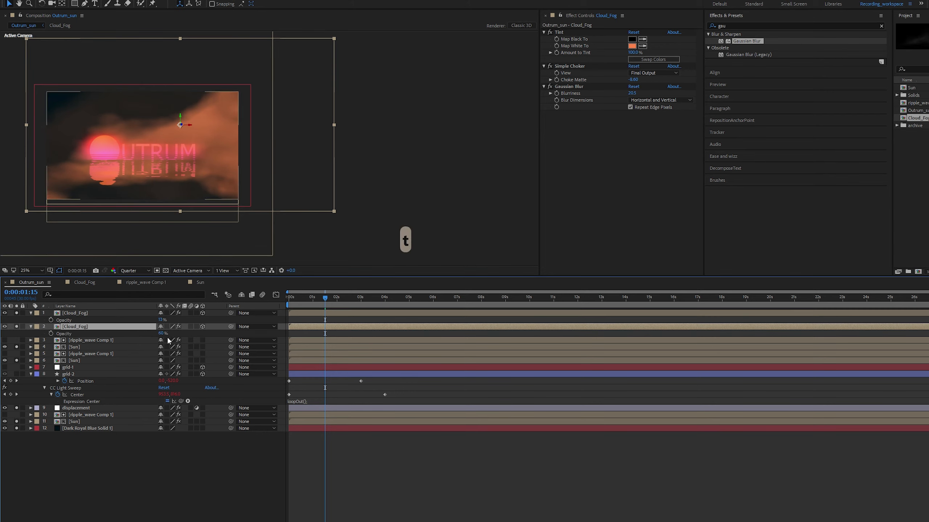
left_click_drag(160, 333, 148, 334)
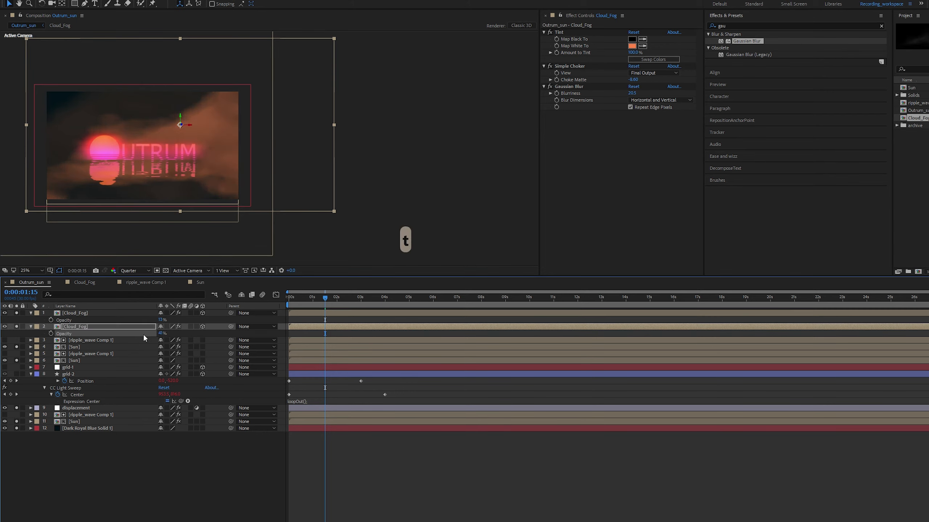
key("space")
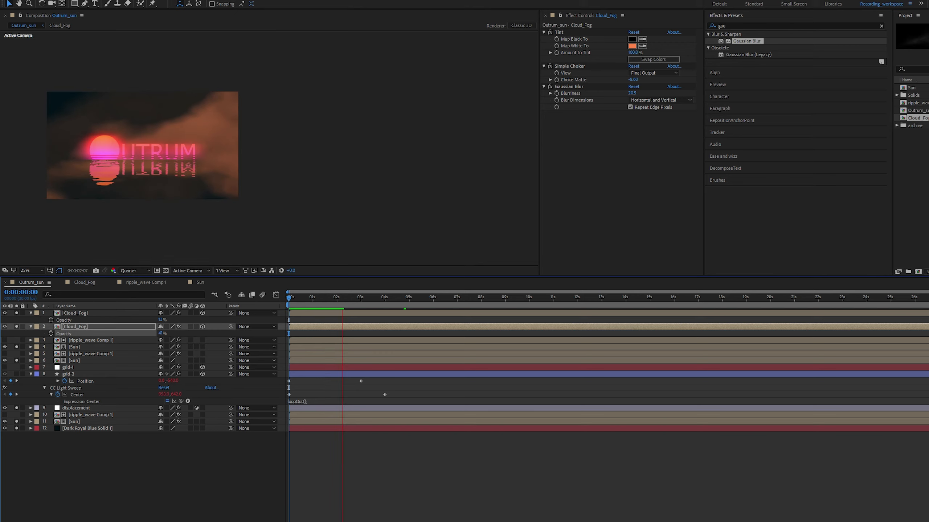